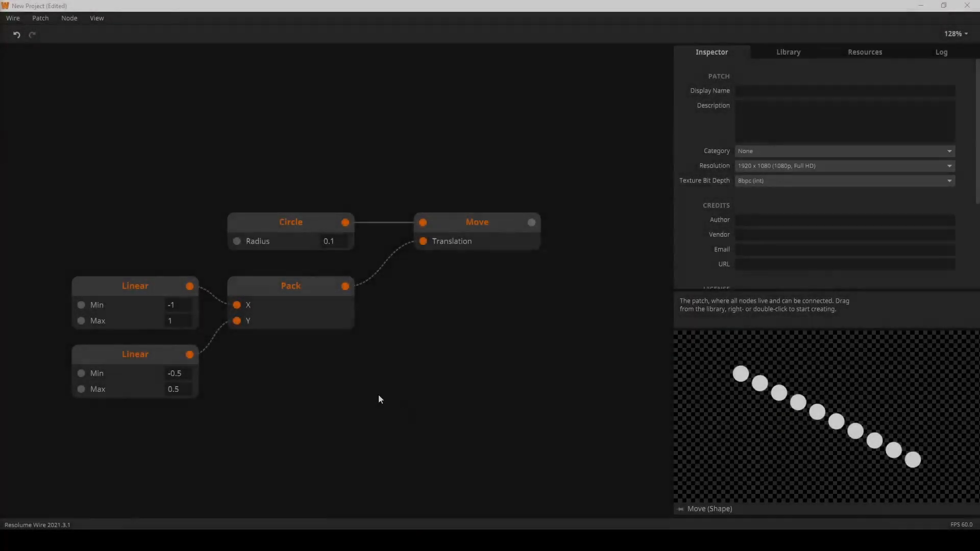
Inspect the Linear node feeding Pack's X, and set Max to 0.57 on the Linear node feeding Y
{"action": "left_click", "coordinate": [151, 289]}
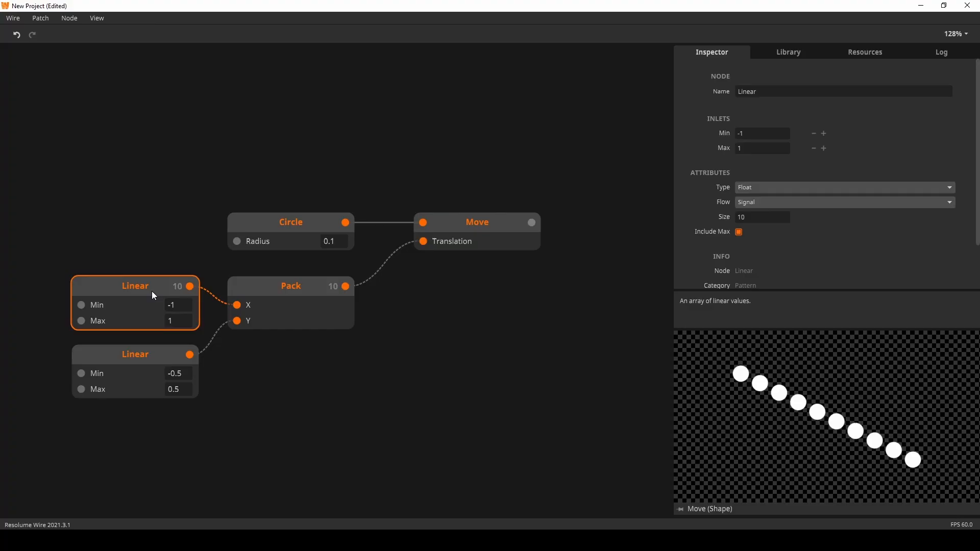
{"action": "mouse_move", "coordinate": [189, 289]}
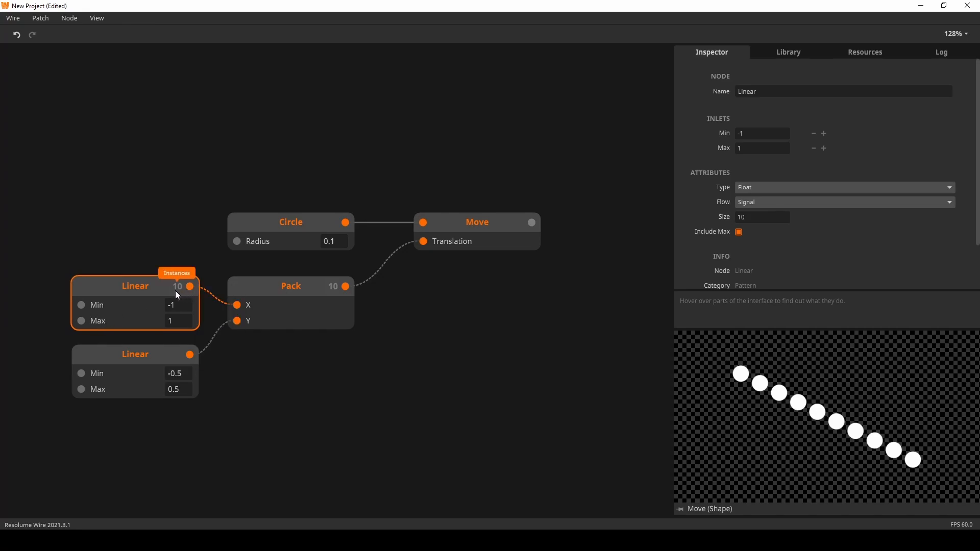
{"action": "left_click_drag", "start_coordinate": [177, 312], "coordinate": [154, 306]}
{"action": "left_click_drag", "start_coordinate": [184, 389], "coordinate": [199, 351]}
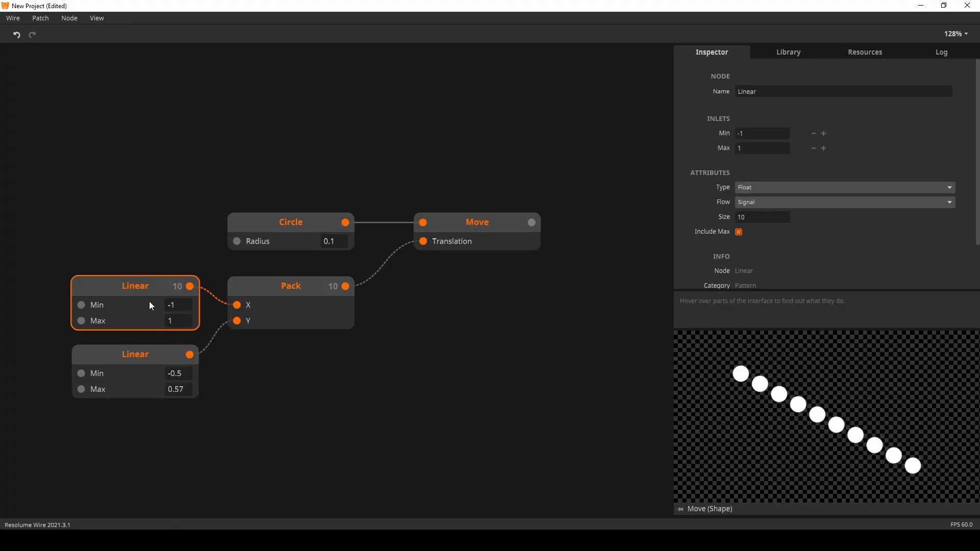
Look through the Flow and Type options of the Linear node feeding Pack's X
{"action": "left_click", "coordinate": [764, 202]}
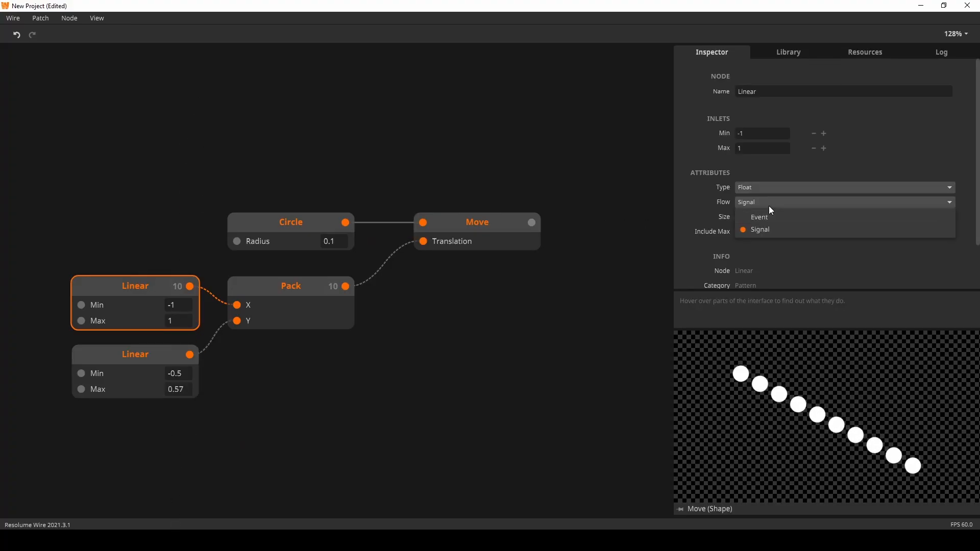
{"action": "left_click", "coordinate": [772, 201]}
{"action": "left_click", "coordinate": [768, 187]}
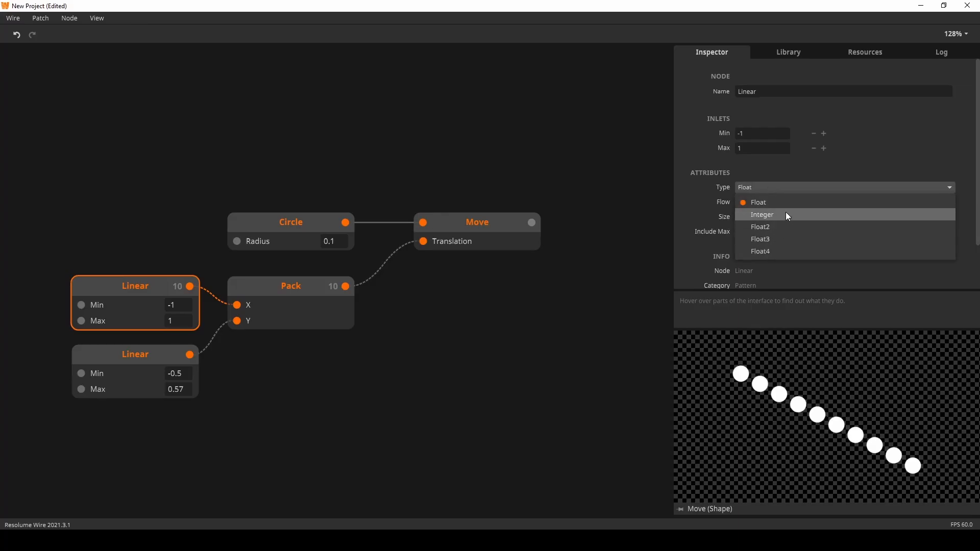
{"action": "left_click", "coordinate": [790, 267]}
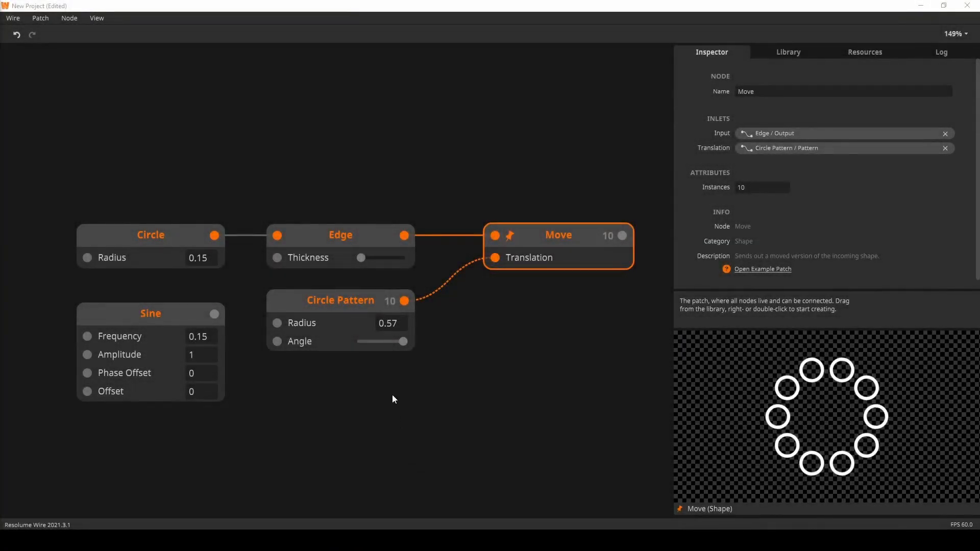
Set the Circle Pattern's radius to 0.37 and the Circle's radius to 0.3
{"action": "left_click", "coordinate": [342, 302]}
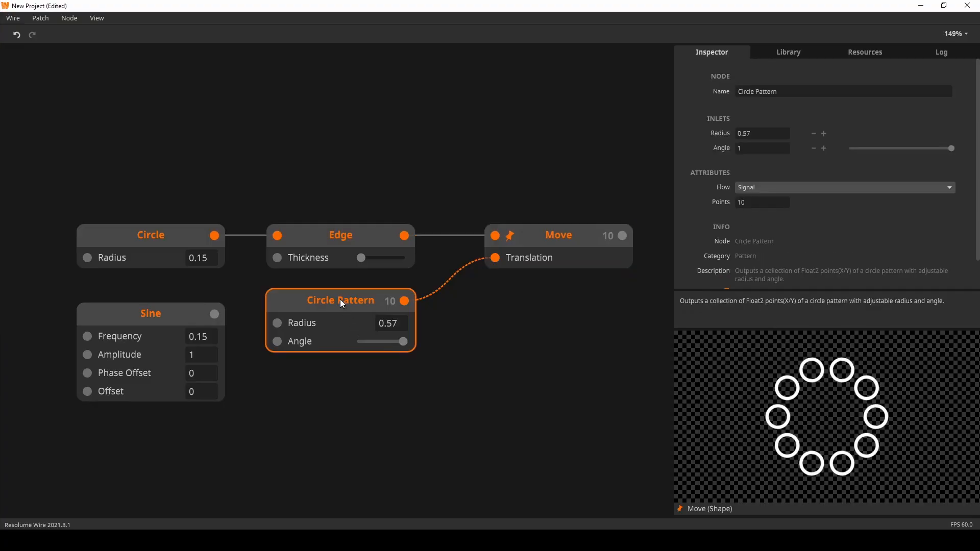
{"action": "mouse_move", "coordinate": [406, 304]}
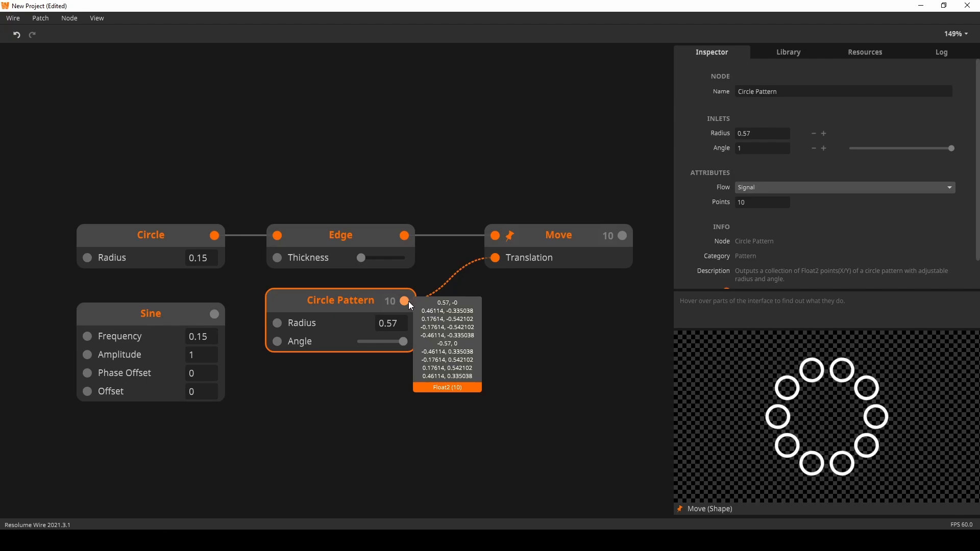
{"action": "left_click_drag", "start_coordinate": [391, 329], "coordinate": [412, 345]}
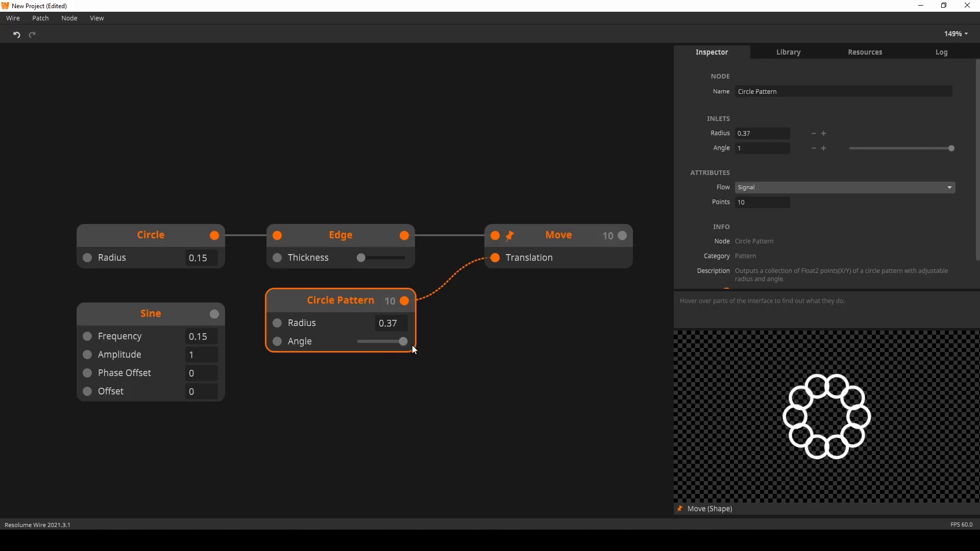
{"action": "left_click_drag", "start_coordinate": [202, 259], "coordinate": [207, 216]}
Drive the Circle Pattern's radius with the Sine output at an amplitude of 0.8, and adjust the Circle's radius
{"action": "left_click_drag", "start_coordinate": [214, 314], "coordinate": [283, 328]}
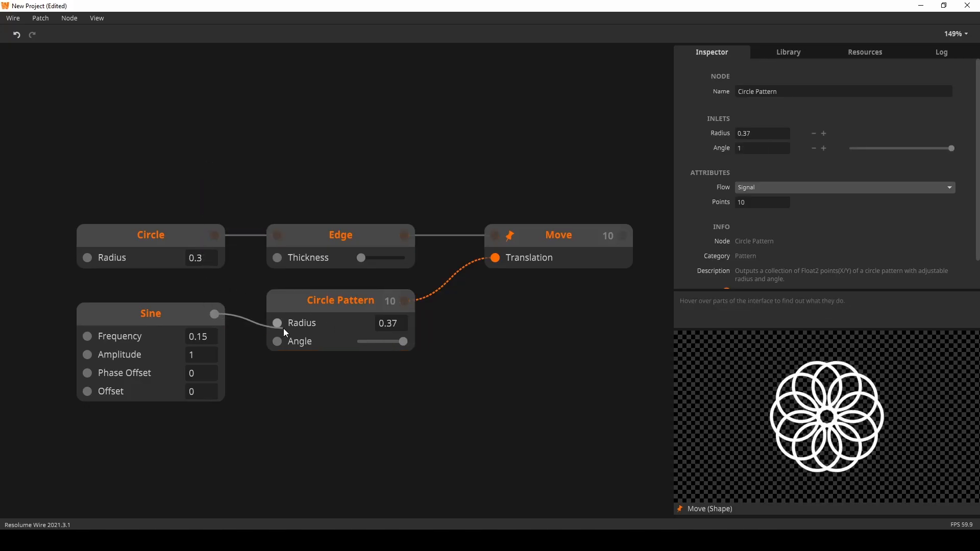
{"action": "left_click_drag", "start_coordinate": [210, 355], "coordinate": [211, 364]}
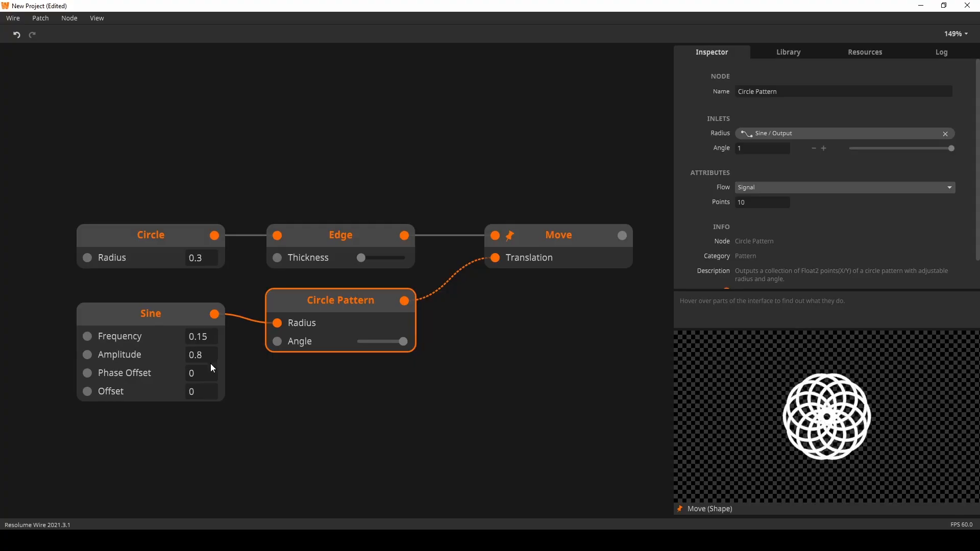
{"action": "left_click_drag", "start_coordinate": [202, 264], "coordinate": [203, 36]}
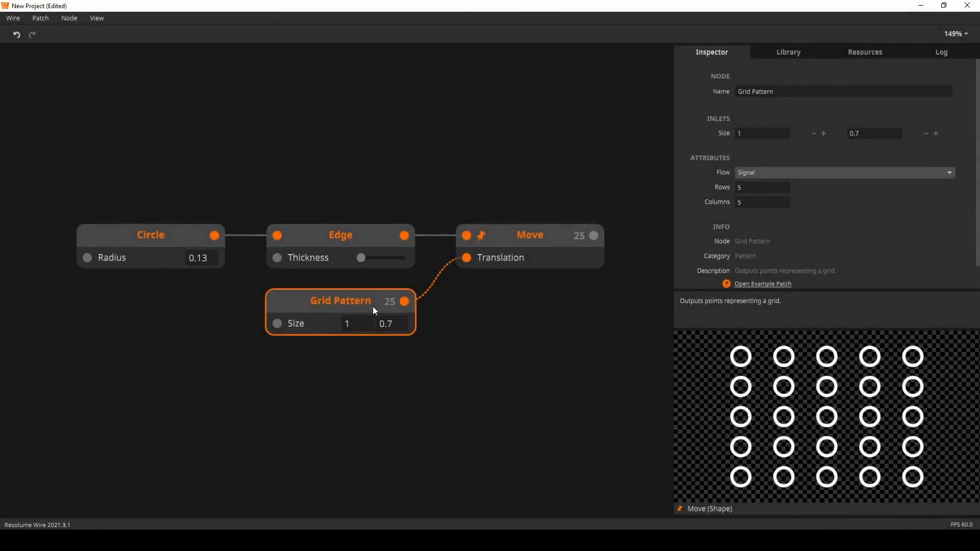
Set the Grid Pattern's horizontal size to 1.1 and its rows to 11, varying the columns between 3 and 13
{"action": "mouse_move", "coordinate": [401, 308]}
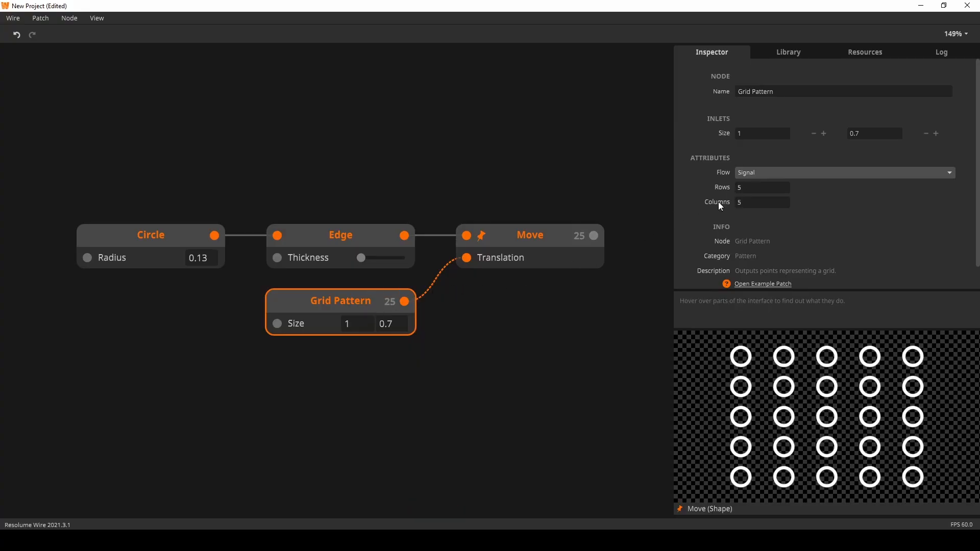
{"action": "mouse_move", "coordinate": [366, 324]}
{"action": "left_mouse_down"}
{"action": "mouse_move", "coordinate": [353, 240]}
{"action": "mouse_move", "coordinate": [336, 350]}
{"action": "mouse_move", "coordinate": [344, 306]}
{"action": "mouse_move", "coordinate": [352, 310]}
{"action": "left_mouse_up"}
{"action": "left_click_drag", "start_coordinate": [745, 189], "coordinate": [748, 159]}
{"action": "left_click_drag", "start_coordinate": [751, 205], "coordinate": [749, 219]}
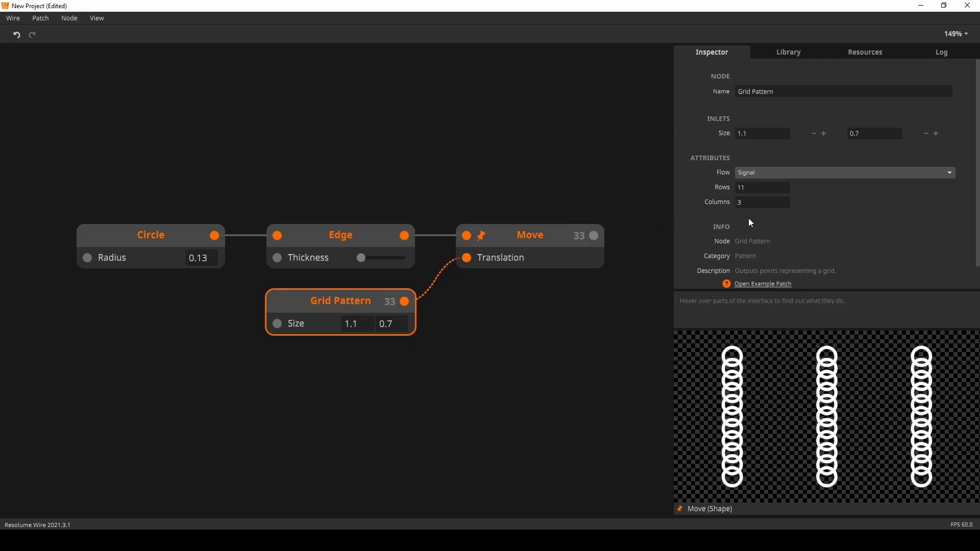
{"action": "left_click_drag", "start_coordinate": [750, 176], "coordinate": [751, 158]}
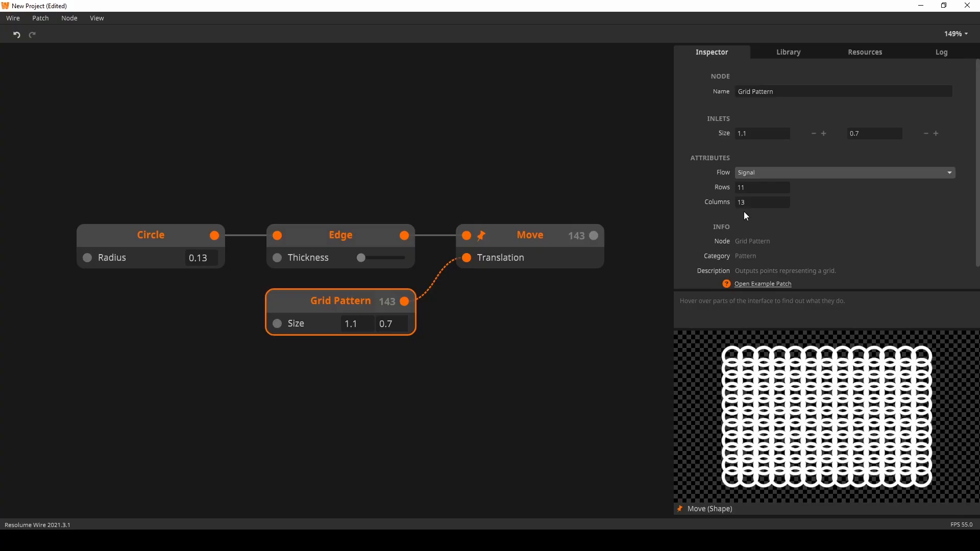
{"action": "left_click_drag", "start_coordinate": [745, 212], "coordinate": [742, 220]}
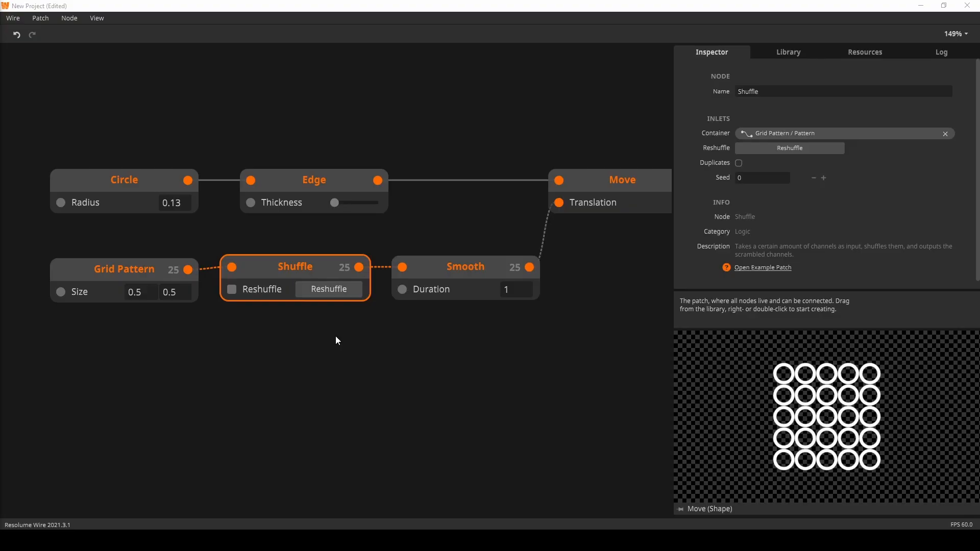
Reshuffle the grid of circles several times, changing the Smooth node's duration before the last reshuffle
{"action": "left_click", "coordinate": [348, 293]}
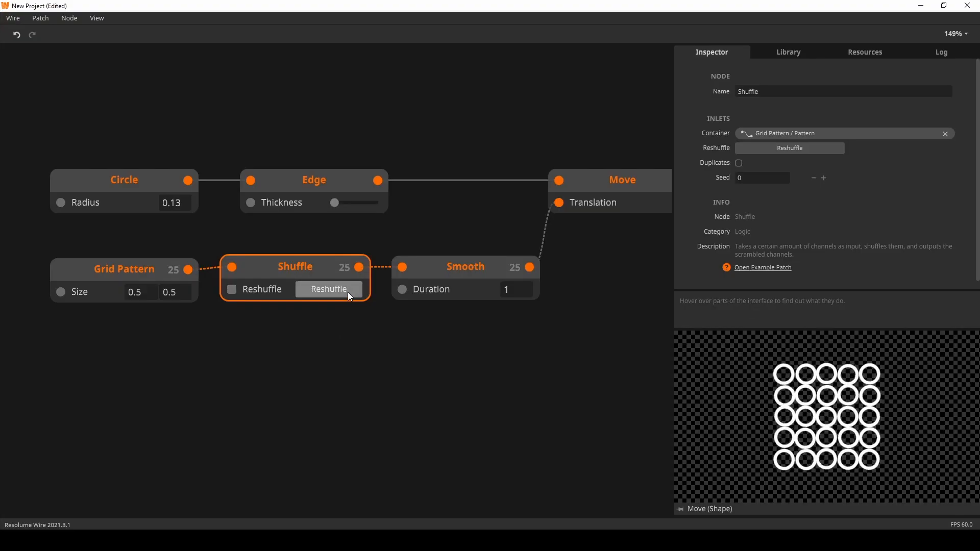
{"action": "left_click", "coordinate": [348, 292]}
{"action": "left_click", "coordinate": [348, 292]}
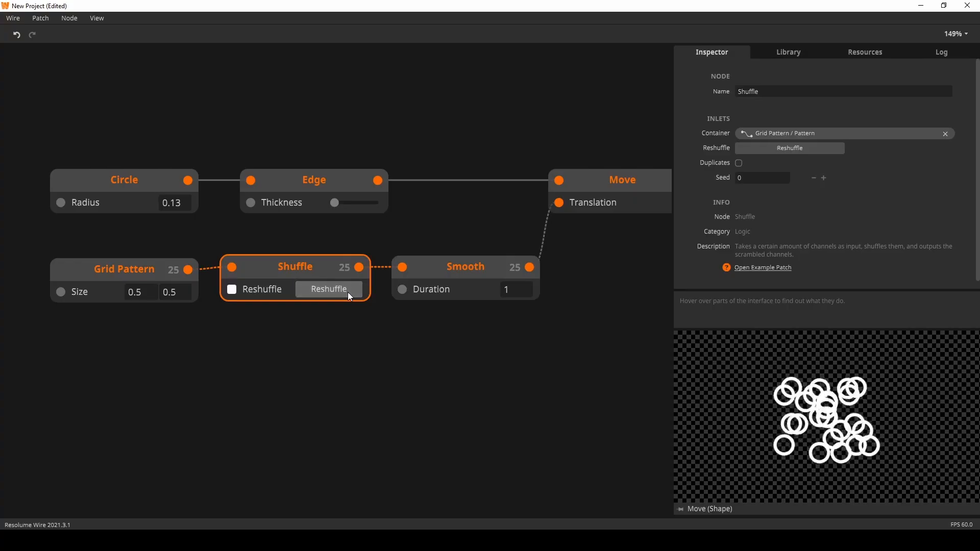
{"action": "left_click", "coordinate": [347, 292]}
{"action": "left_click", "coordinate": [347, 292]}
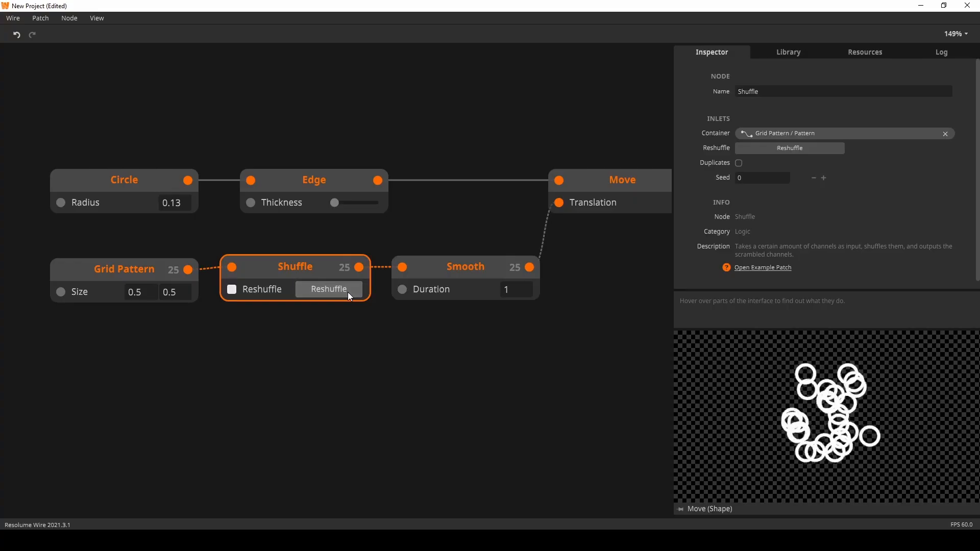
{"action": "left_click", "coordinate": [348, 292]}
{"action": "left_click_drag", "start_coordinate": [511, 287], "coordinate": [534, 266]}
{"action": "left_click", "coordinate": [357, 290]}
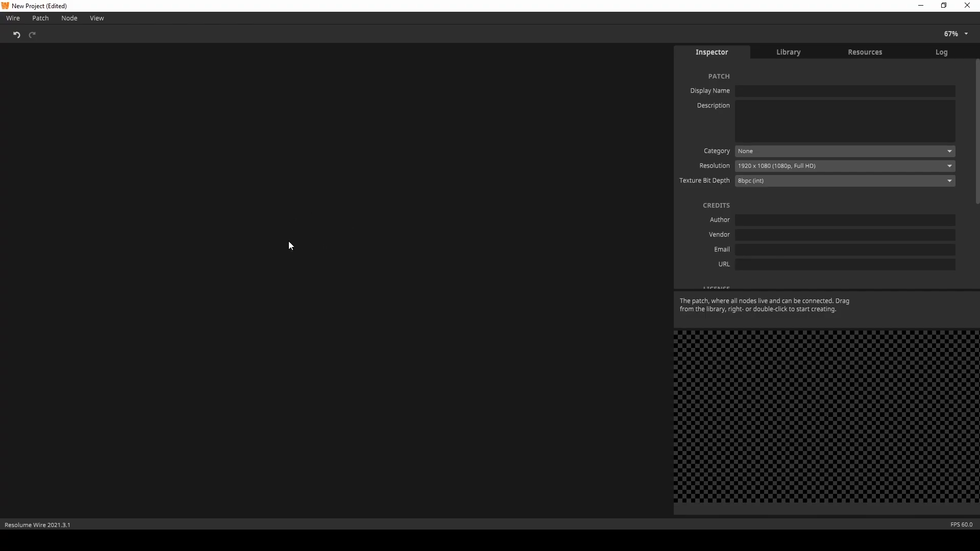
Add a Rectangle shape node to the empty patch and position it in the upper middle
{"action": "double_click", "coordinate": [304, 229]}
{"action": "type", "text": "rectan"}
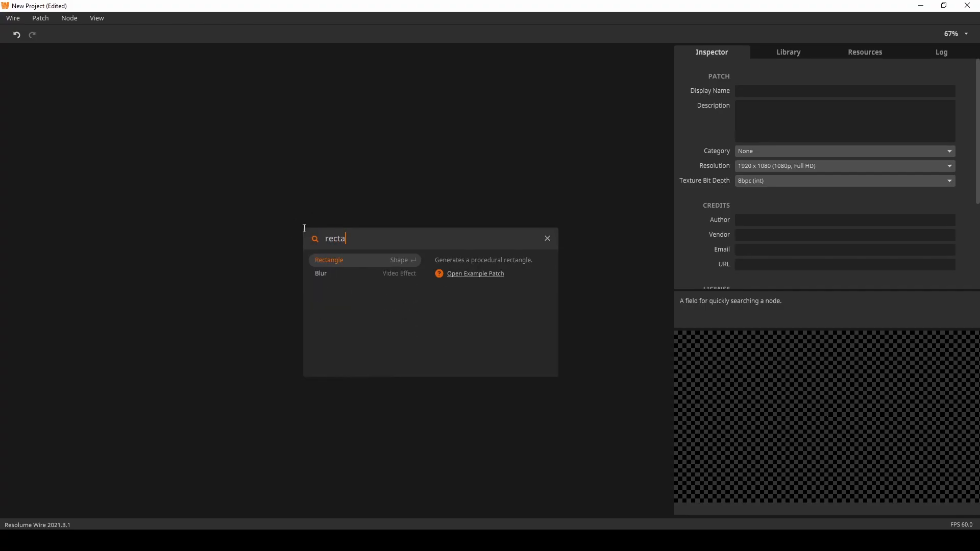
{"action": "key", "text": "Return"}
{"action": "left_click_drag", "start_coordinate": [325, 231], "coordinate": [312, 212]}
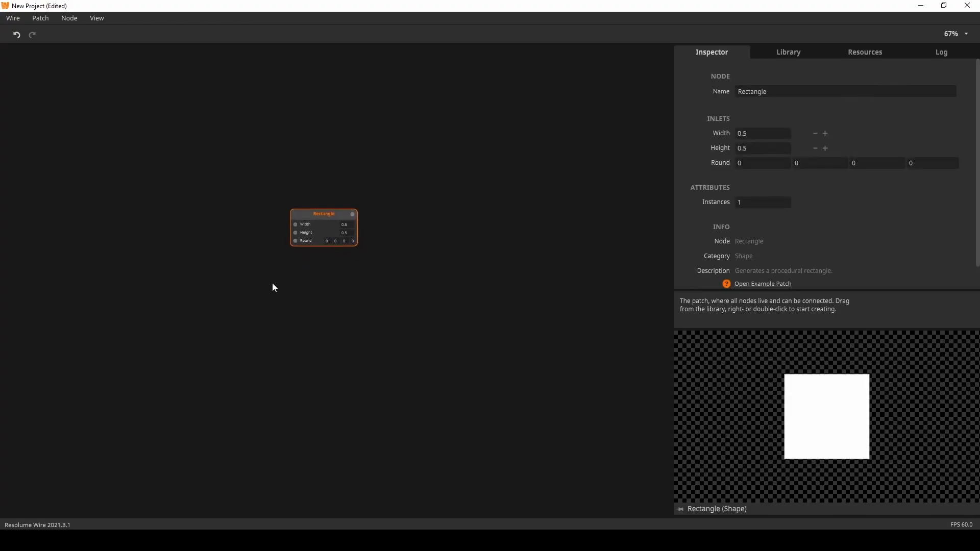
Add a Grid Pattern node below and to the left of the Rectangle node
{"action": "double_click", "coordinate": [212, 287]}
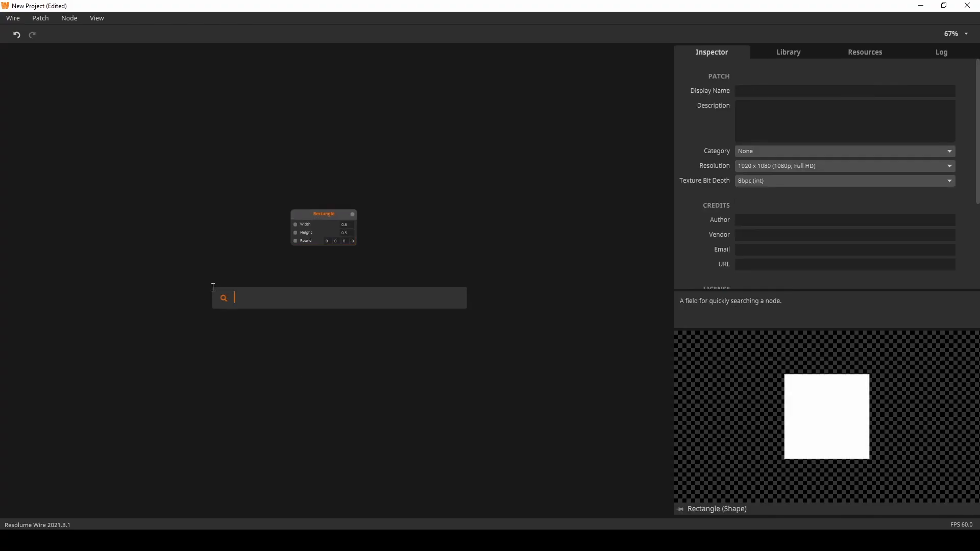
{"action": "type", "text": "grid"}
{"action": "key", "text": "Down"}
{"action": "key", "text": "Return"}
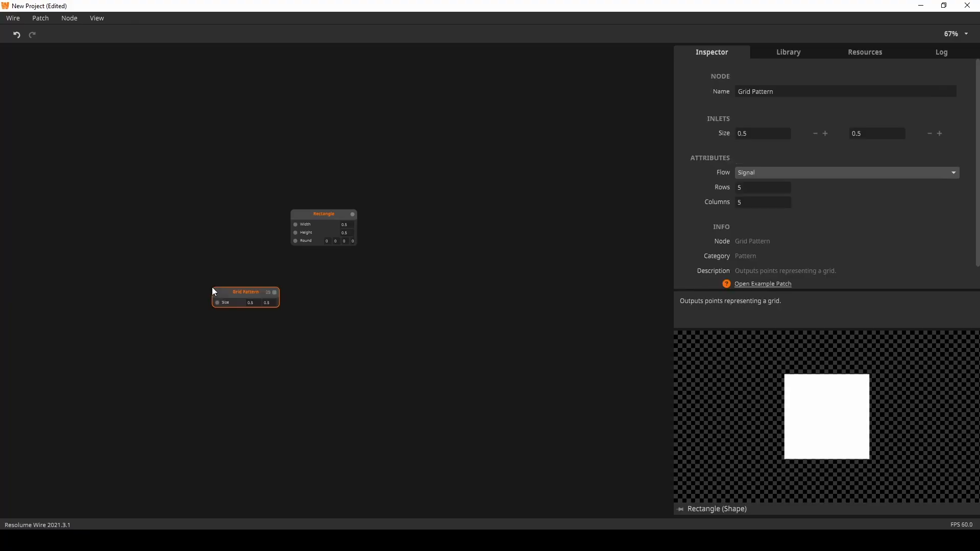
Add a Shuffle node, connect the Grid Pattern's output to it, and align it beside the Grid Pattern under the Rectangle
{"action": "left_click", "coordinate": [352, 313]}
{"action": "double_click", "coordinate": [351, 312]}
{"action": "type", "text": "shuff"}
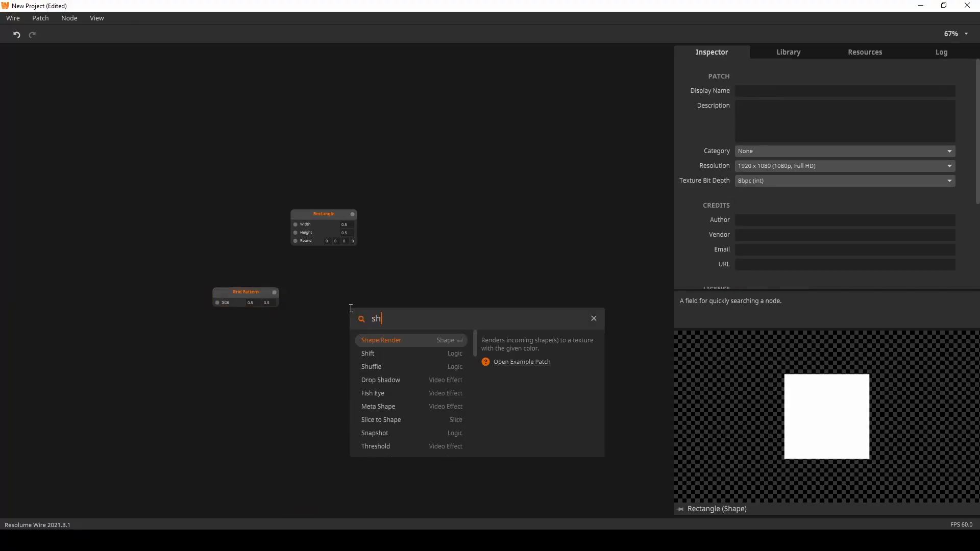
{"action": "key", "text": "Return"}
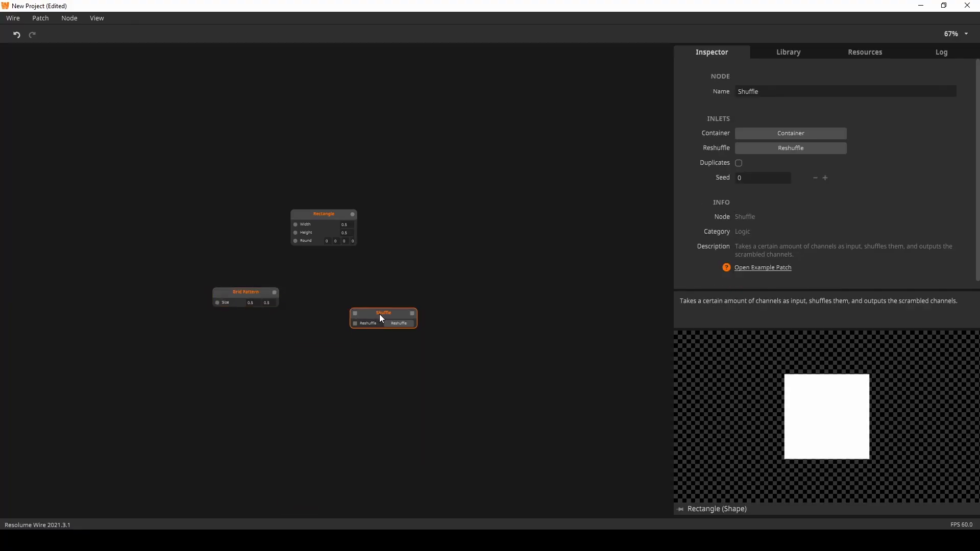
{"action": "left_click_drag", "start_coordinate": [379, 313], "coordinate": [342, 292]}
{"action": "mouse_move", "coordinate": [269, 290]}
{"action": "left_click_drag", "start_coordinate": [273, 292], "coordinate": [319, 292]}
{"action": "left_click_drag", "start_coordinate": [339, 292], "coordinate": [317, 293]}
Add a Transform node, feeding the Rectangle into its input and the Shuffle output into its Translation
{"action": "double_click", "coordinate": [417, 273]}
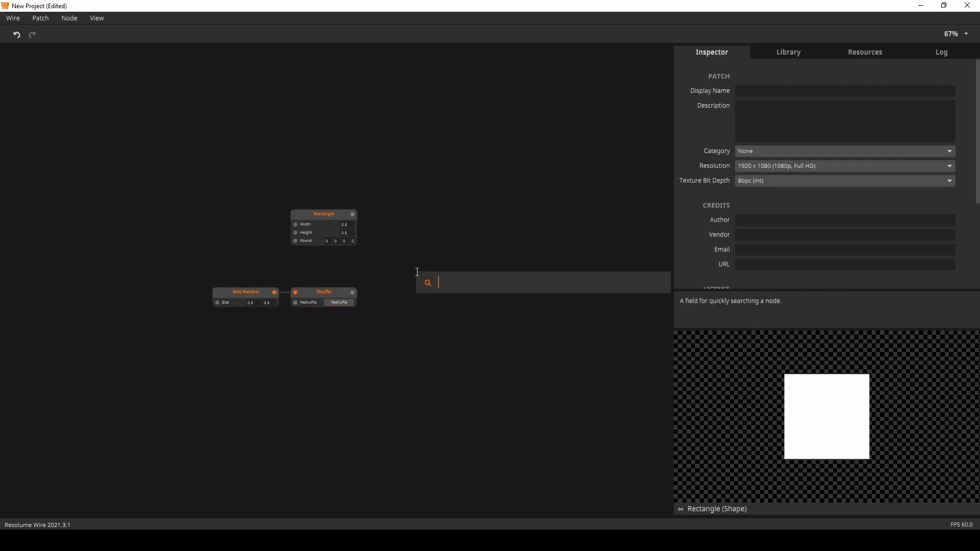
{"action": "type", "text": "trans"}
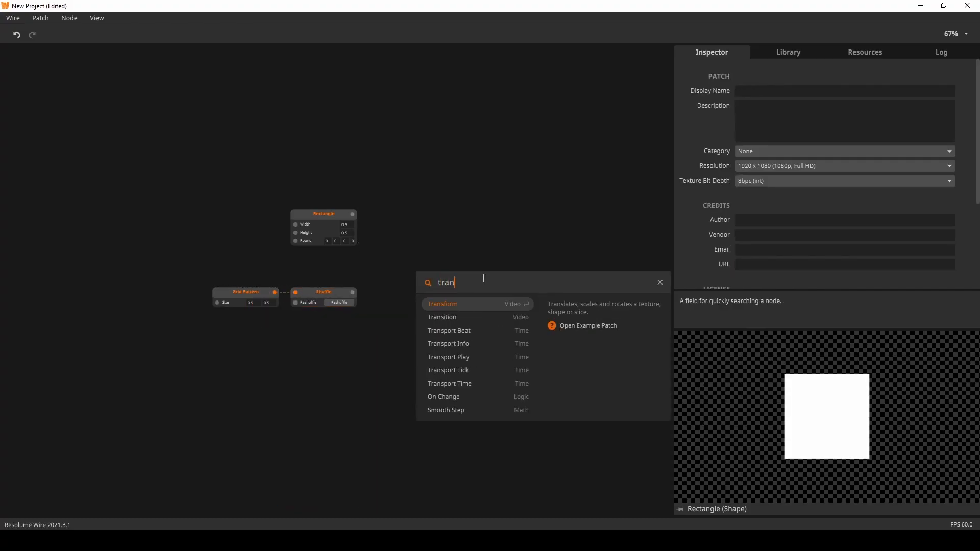
{"action": "key", "text": "Return"}
{"action": "left_click_drag", "start_coordinate": [356, 217], "coordinate": [473, 229]}
{"action": "left_click_drag", "start_coordinate": [353, 293], "coordinate": [458, 247]}
Set the Transform node's scale to 0.1 and reshuffle the grid of squares
{"action": "scroll", "coordinate": [421, 284], "scroll_direction": "up", "scroll_amount": 5}
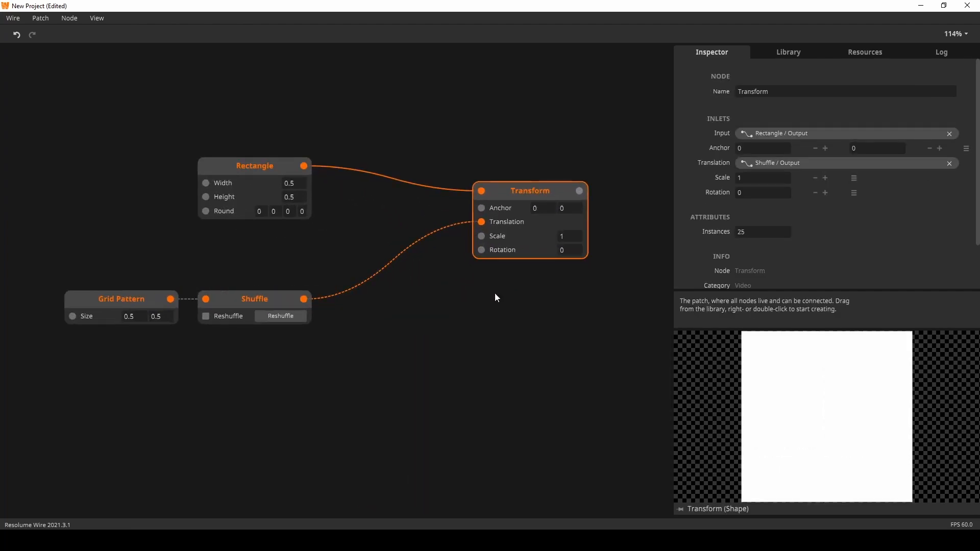
{"action": "left_click_drag", "start_coordinate": [566, 238], "coordinate": [567, 283]}
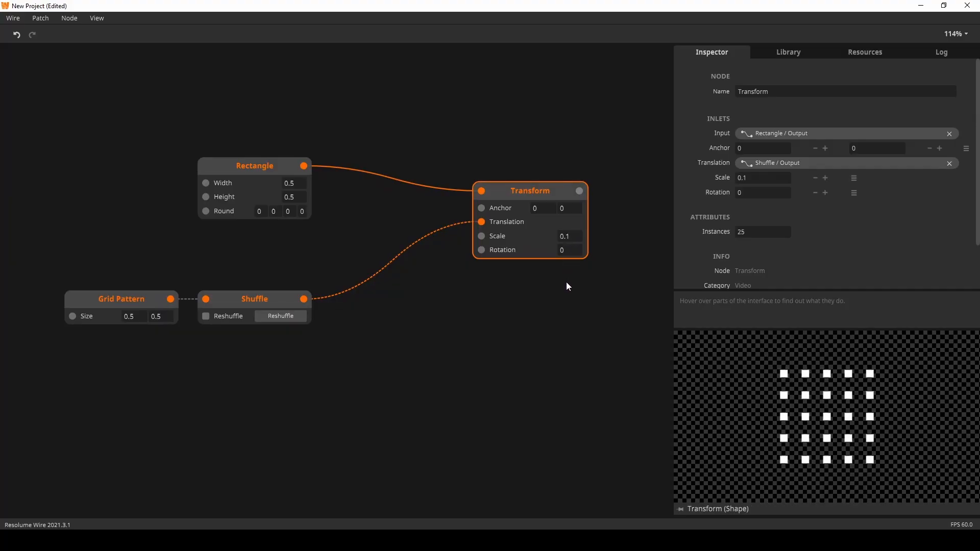
{"action": "left_click", "coordinate": [276, 313]}
{"action": "left_click", "coordinate": [283, 317]}
Insert a Smooth node between the Shuffle output and the Transform's Translation, and align it in the Shuffle's row
{"action": "double_click", "coordinate": [381, 321]}
{"action": "type", "text": "smo"}
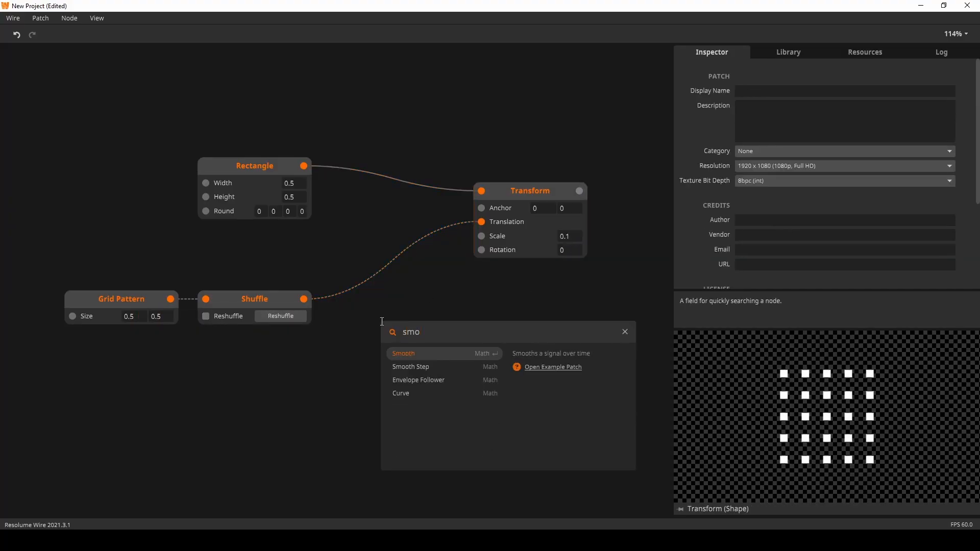
{"action": "key", "text": "Return"}
{"action": "left_click_drag", "start_coordinate": [306, 299], "coordinate": [481, 223]}
{"action": "left_click_drag", "start_coordinate": [392, 316], "coordinate": [400, 297]}
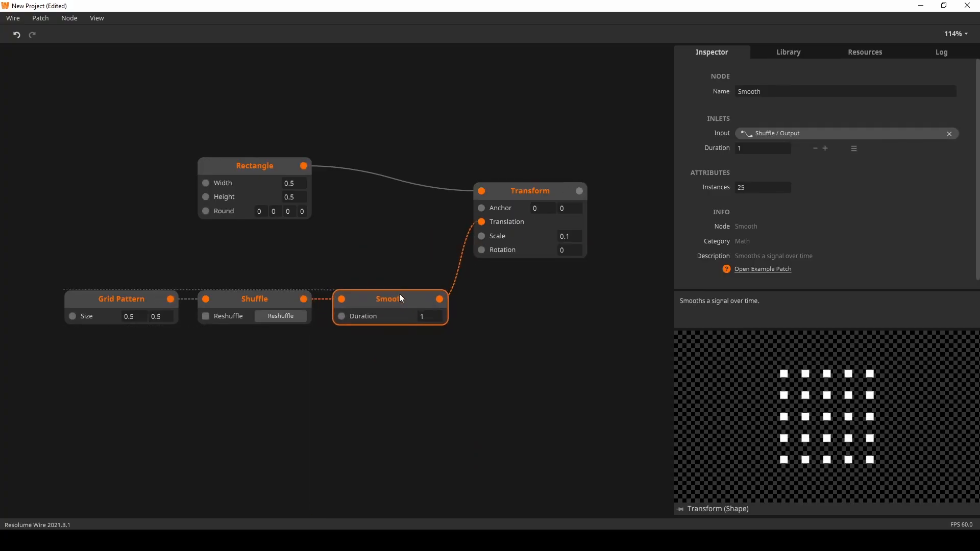
Reshuffle the squares repeatedly to test the smoothed movement, and clear the node selection
{"action": "left_click", "coordinate": [279, 316]}
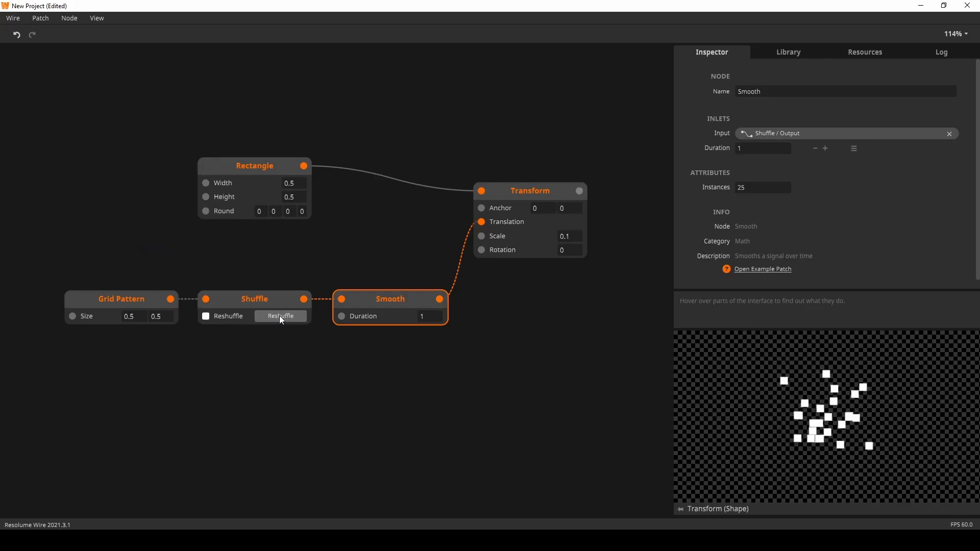
{"action": "left_click", "coordinate": [280, 317]}
{"action": "left_click", "coordinate": [280, 316]}
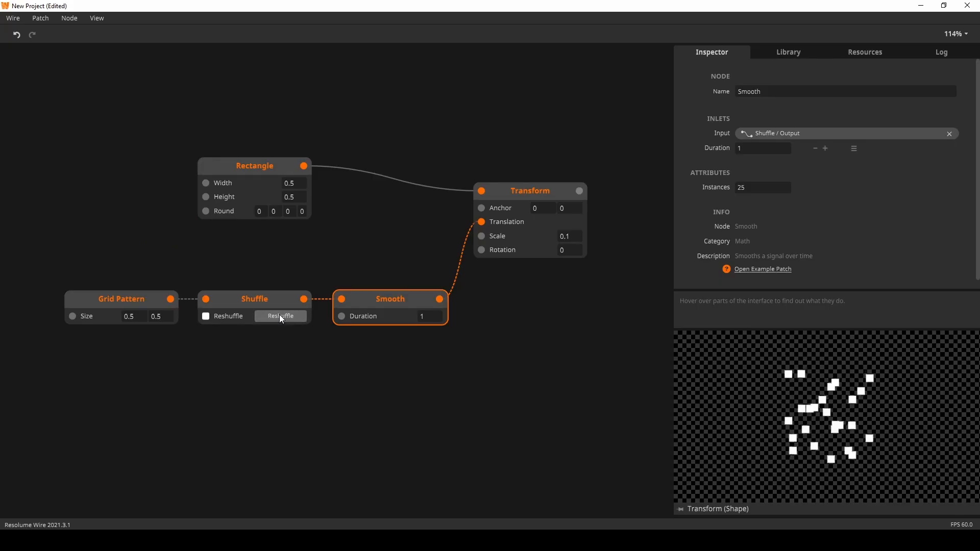
{"action": "left_click", "coordinate": [280, 317]}
{"action": "left_click", "coordinate": [298, 396]}
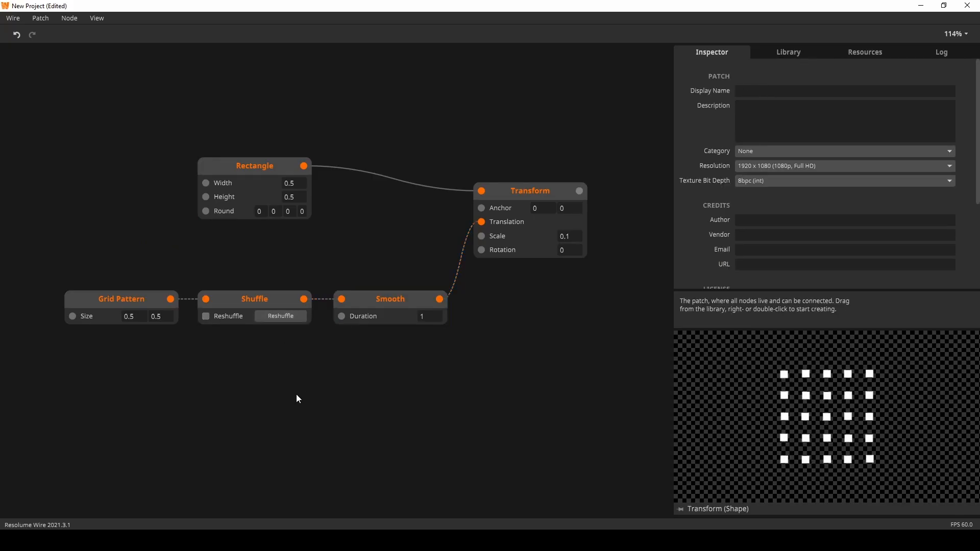
Add a Transport Beat node below Grid Pattern and feed its 1/1 (Bar) output into the Shuffle's Reshuffle inlet
{"action": "left_click_drag", "start_coordinate": [254, 386], "coordinate": [279, 345]}
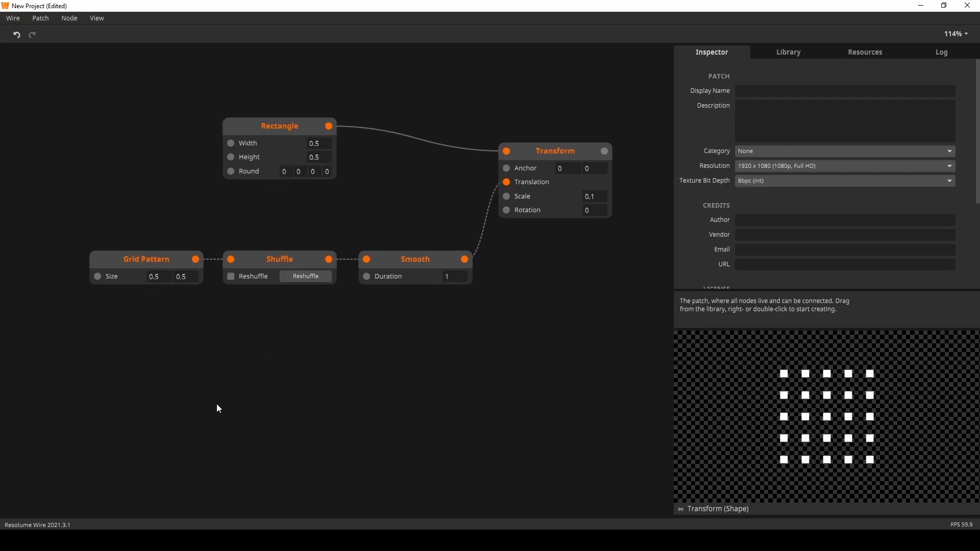
{"action": "double_click", "coordinate": [187, 391]}
{"action": "type", "text": "tran"}
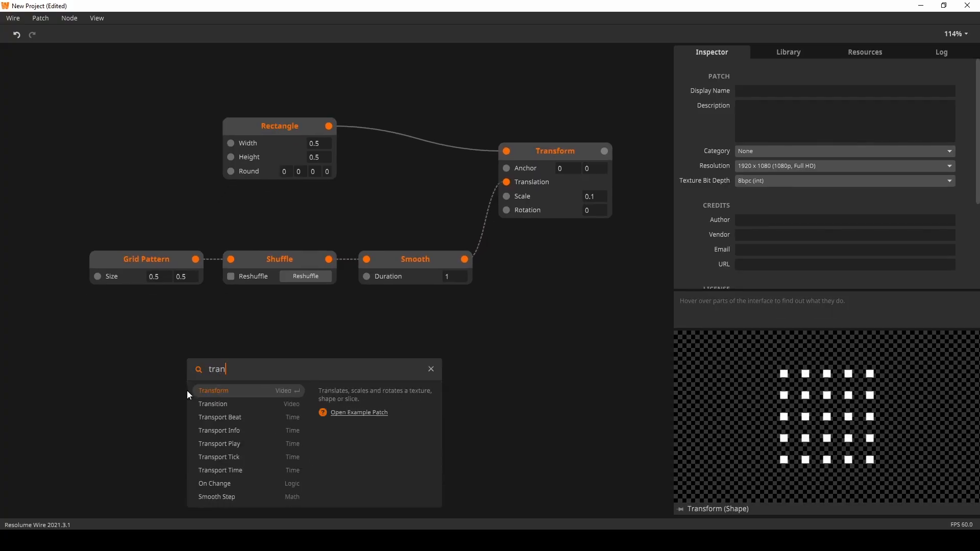
{"action": "key", "text": "Down"}
{"action": "key", "text": "Down"}
{"action": "key", "text": "Return"}
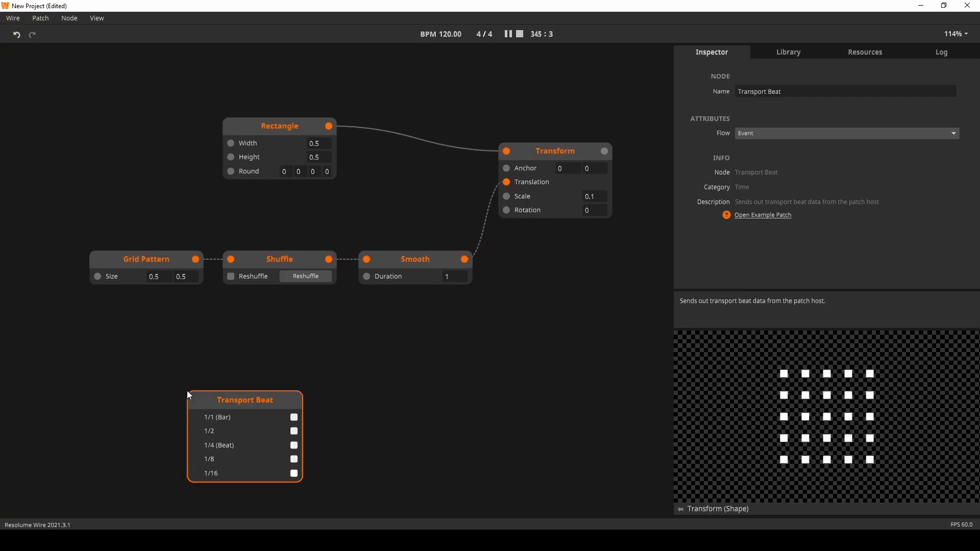
{"action": "left_click_drag", "start_coordinate": [229, 411], "coordinate": [131, 333]}
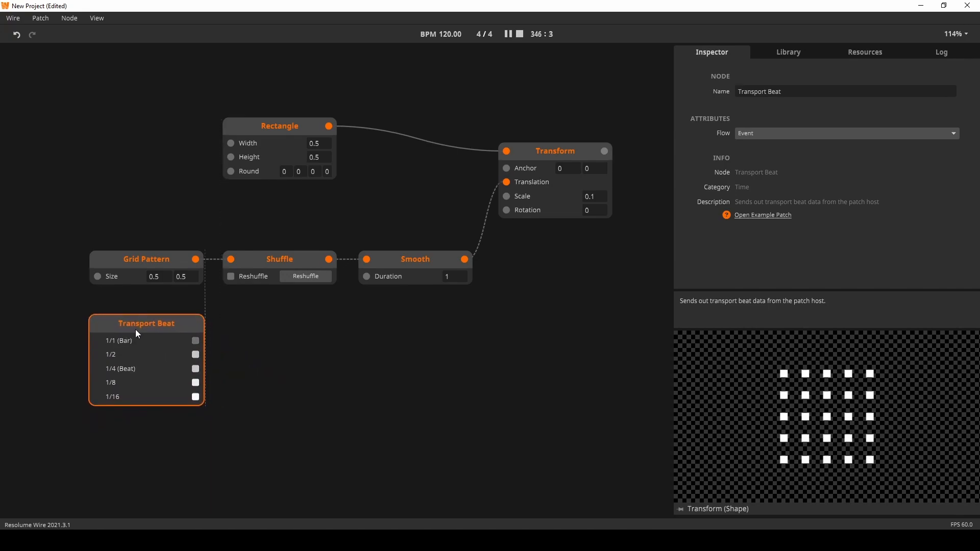
{"action": "left_click", "coordinate": [295, 347]}
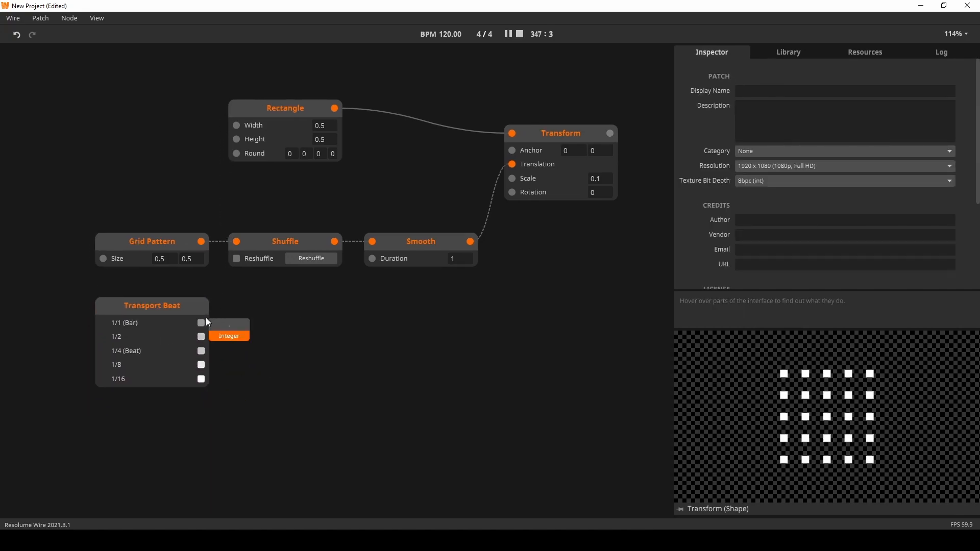
{"action": "left_click_drag", "start_coordinate": [201, 323], "coordinate": [238, 259]}
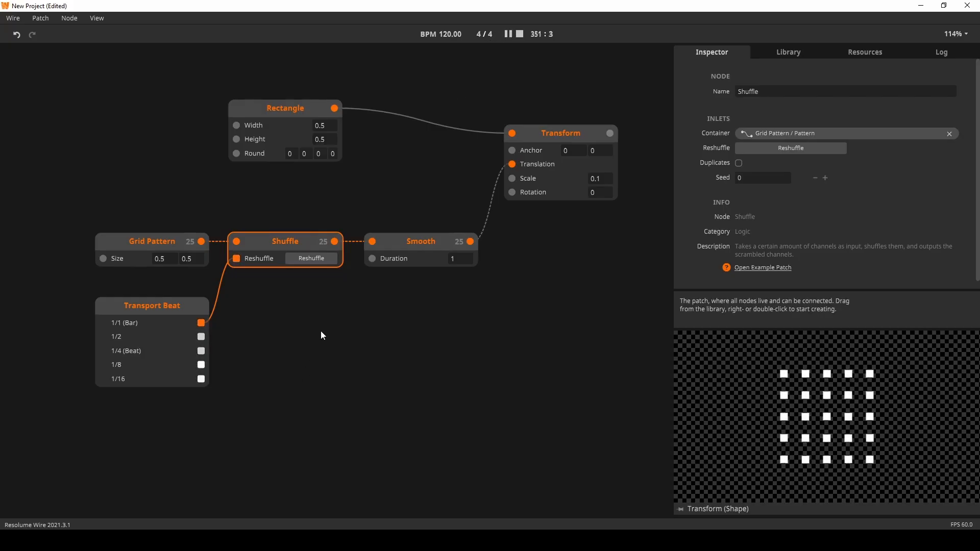
Set the Grid Pattern's size to 1 by 0.7
{"action": "left_click", "coordinate": [166, 256]}
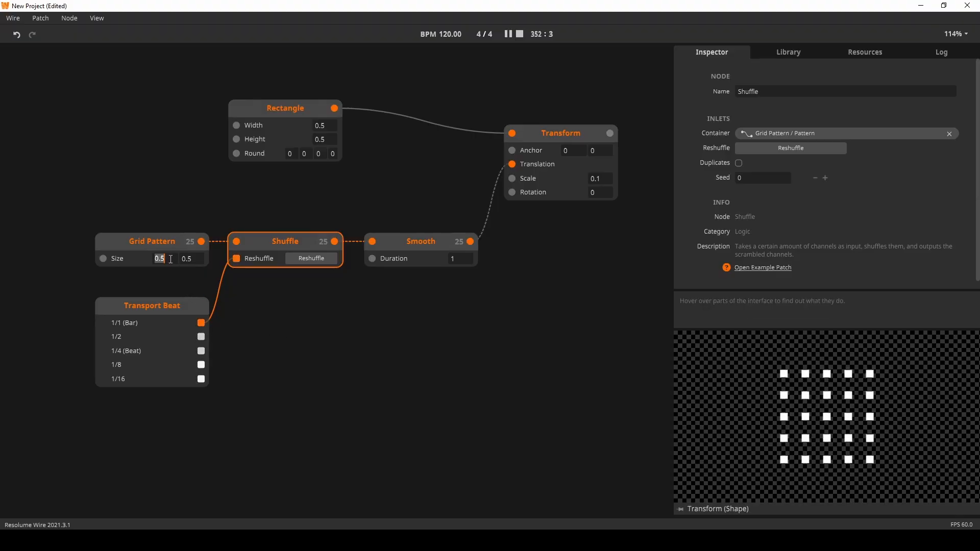
{"action": "type", "text": "1"}
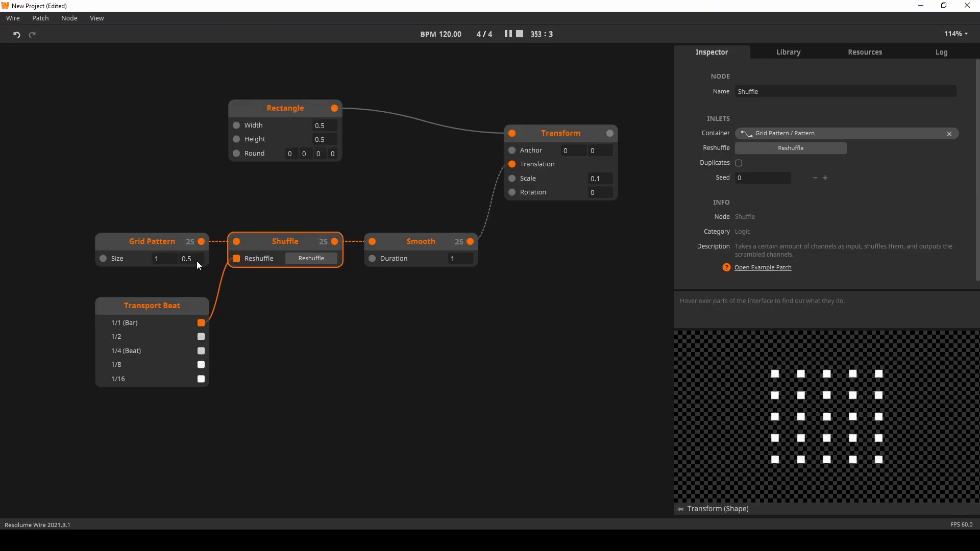
{"action": "left_click", "coordinate": [196, 259]}
{"action": "double_click", "coordinate": [196, 259]}
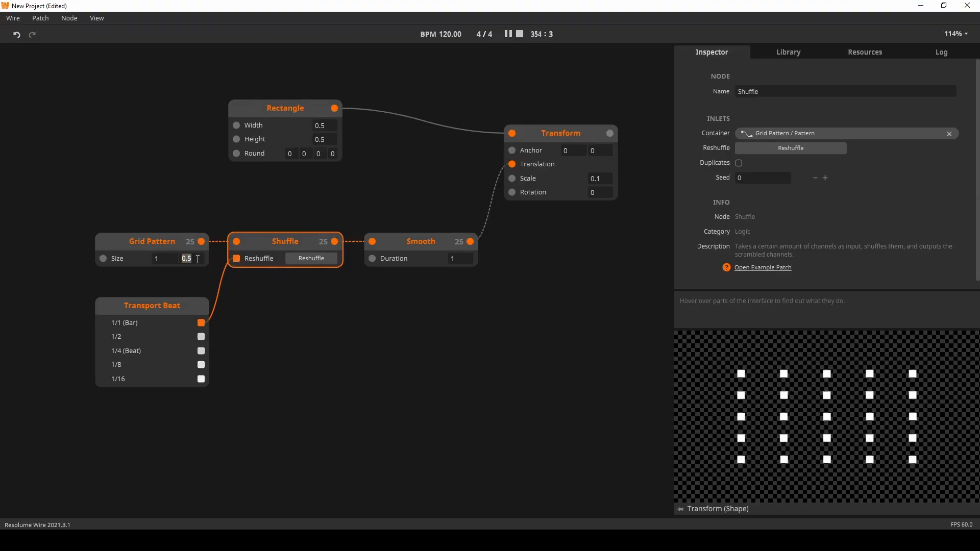
{"action": "type", "text": ".7"}
{"action": "key", "text": "Return"}
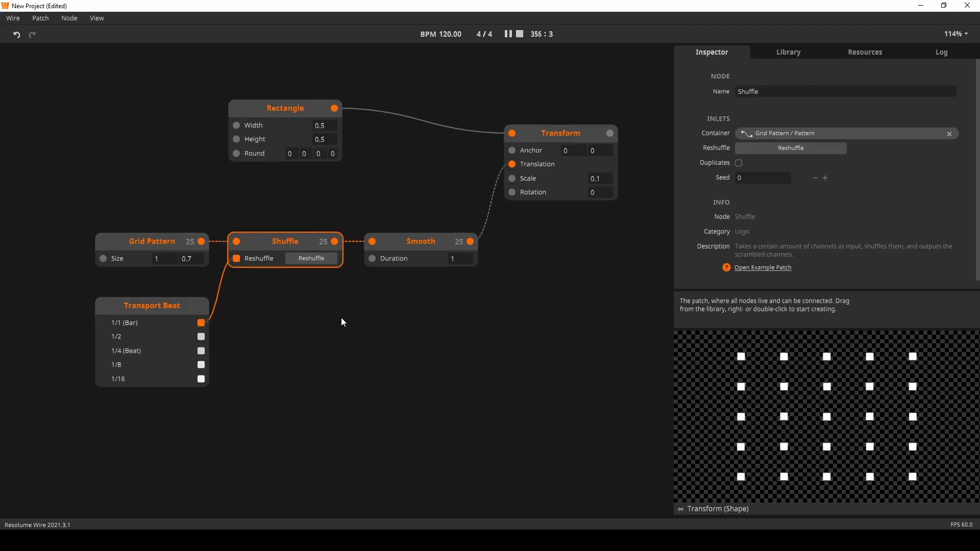
Align the Transform with the Rectangle, and add an Attack Release node below Smooth triggered by Transport Beat's 1/4 (Beat) output
{"action": "left_click_drag", "start_coordinate": [505, 294], "coordinate": [388, 287]}
{"action": "left_click_drag", "start_coordinate": [434, 129], "coordinate": [492, 104]}
{"action": "left_click_drag", "start_coordinate": [248, 373], "coordinate": [315, 371]}
{"action": "double_click", "coordinate": [272, 320]}
{"action": "type", "text": "att"}
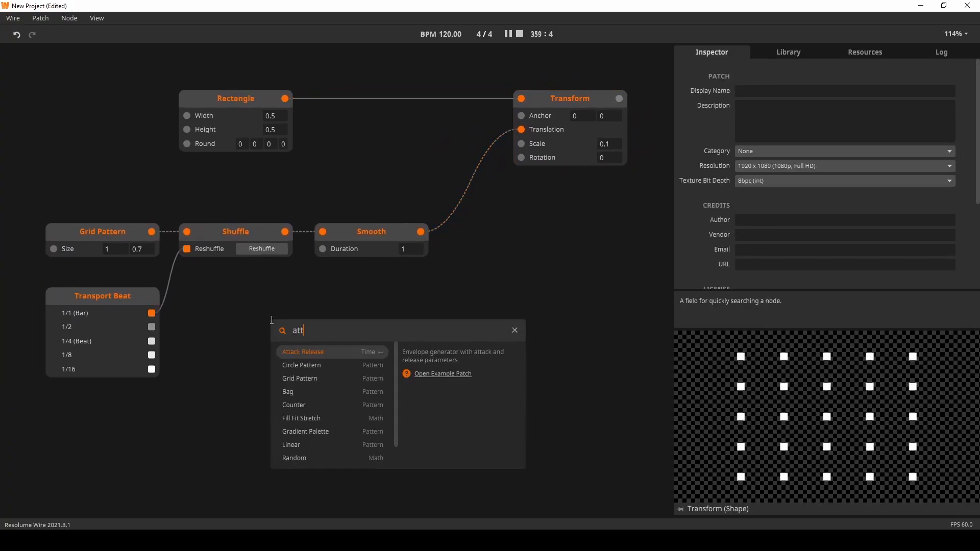
{"action": "key", "text": "Return"}
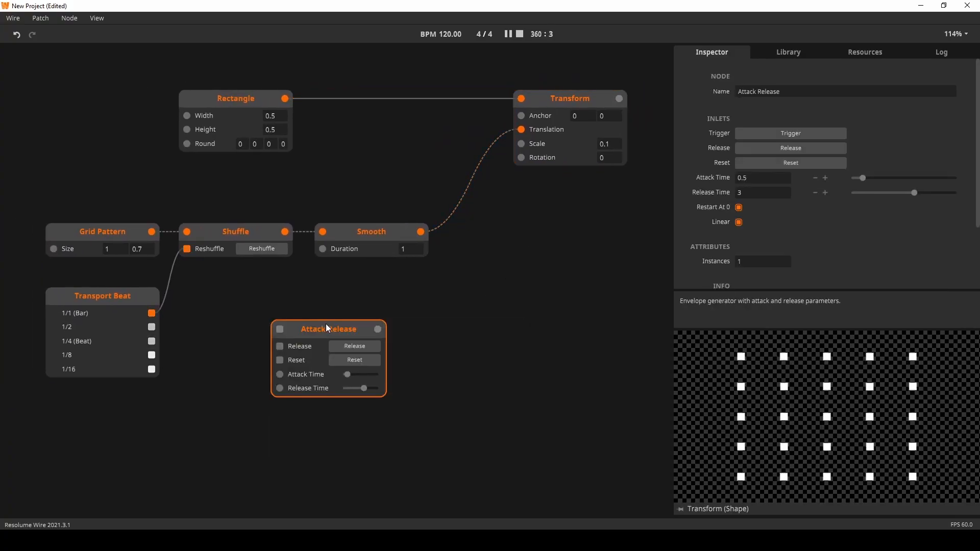
{"action": "left_click_drag", "start_coordinate": [326, 324], "coordinate": [333, 332]}
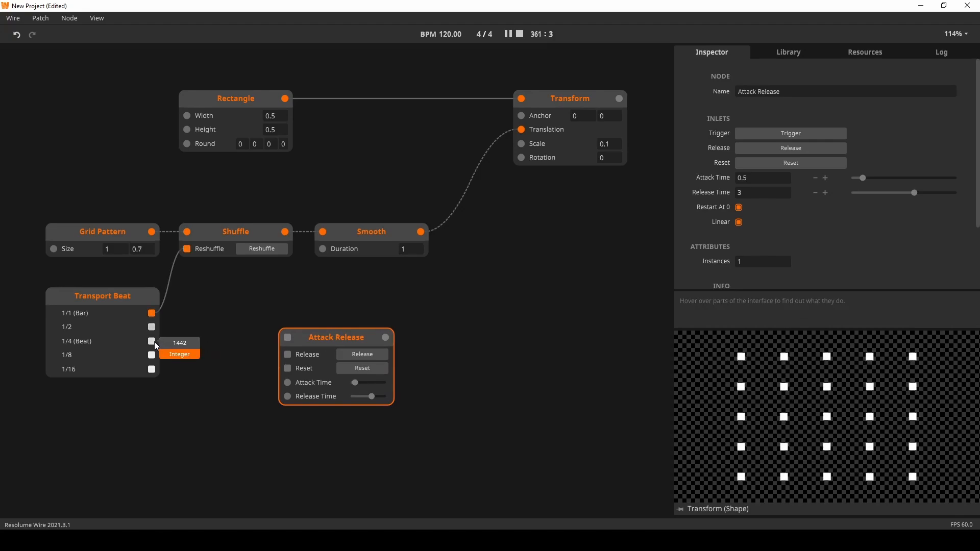
{"action": "left_click_drag", "start_coordinate": [154, 341], "coordinate": [362, 317]}
{"action": "mouse_move", "coordinate": [419, 312]}
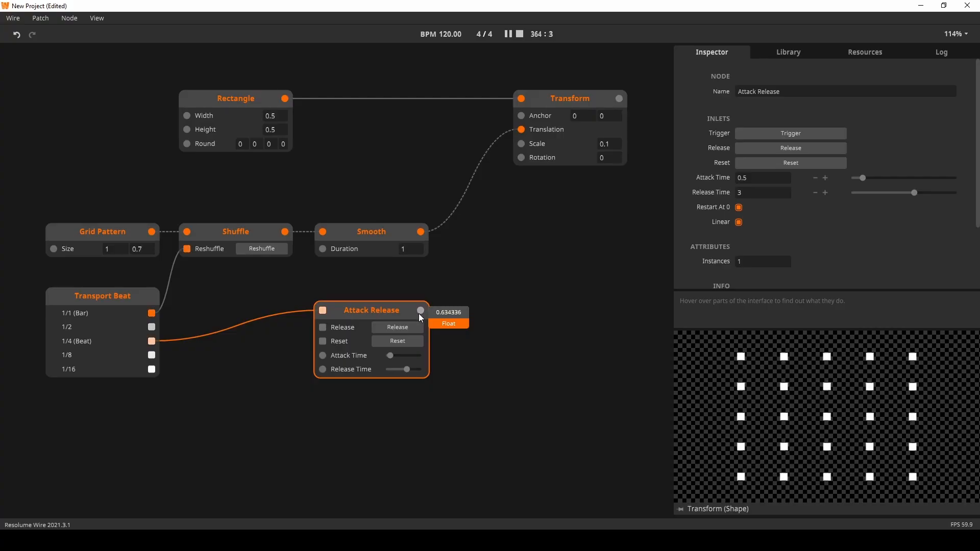
Feed the Attack Release output into the Transform's Scale and turn off Restart At 0 on the Attack Release node
{"action": "left_click_drag", "start_coordinate": [419, 313], "coordinate": [522, 147]}
{"action": "mouse_move", "coordinate": [513, 167]}
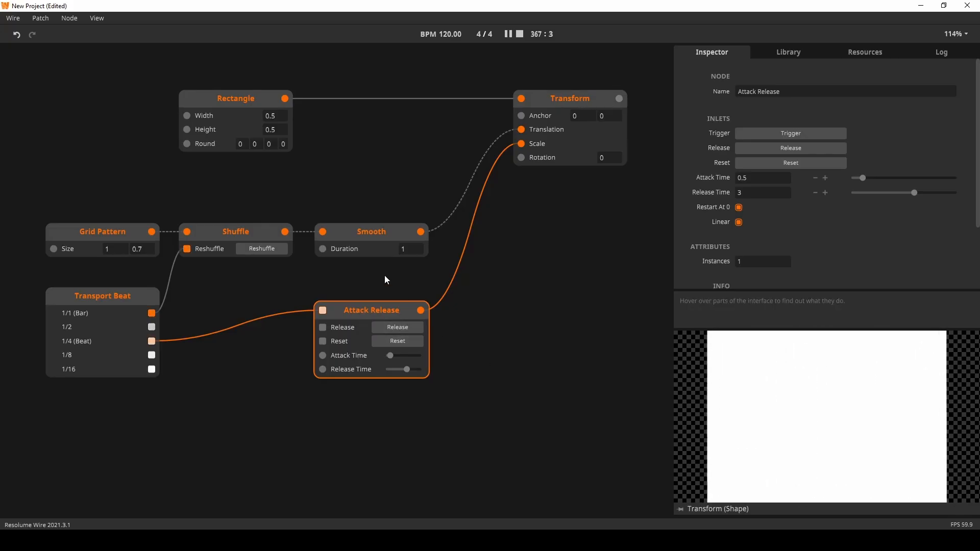
{"action": "left_click_drag", "start_coordinate": [388, 308], "coordinate": [396, 307]}
{"action": "left_click", "coordinate": [738, 221]}
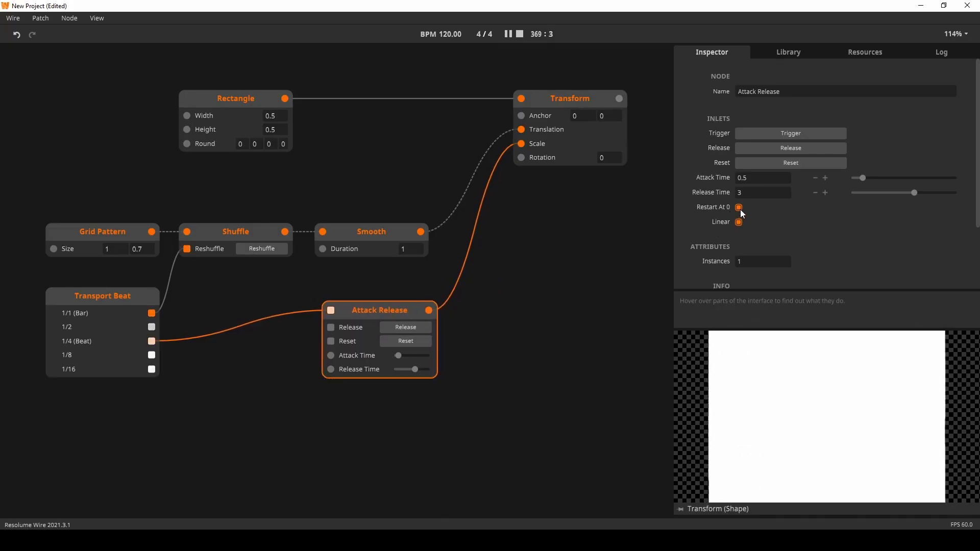
{"action": "left_click", "coordinate": [740, 209]}
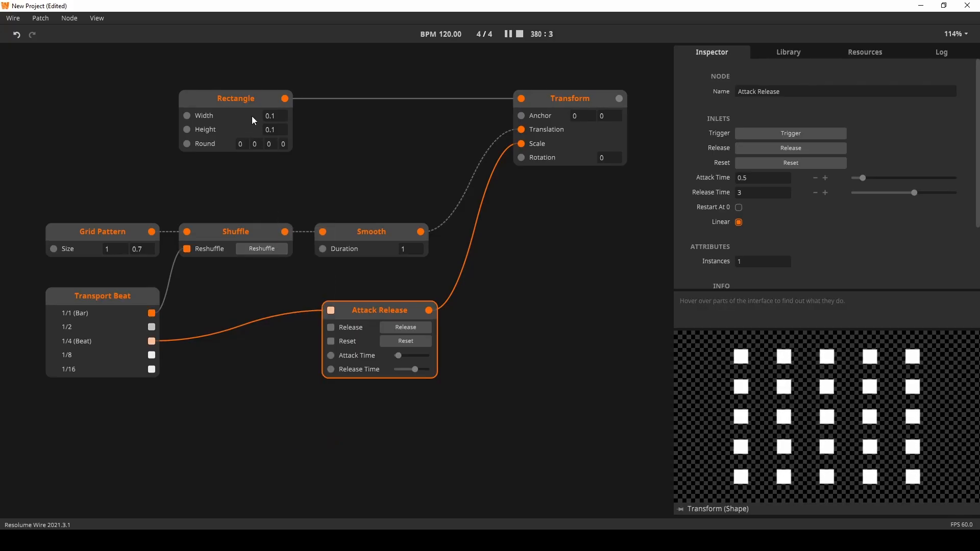
Move the Rectangle node closer to the Transform, and lower the Transform to between the Rectangle and Smooth rows
{"action": "left_click_drag", "start_coordinate": [252, 115], "coordinate": [409, 105]}
{"action": "left_click", "coordinate": [553, 99]}
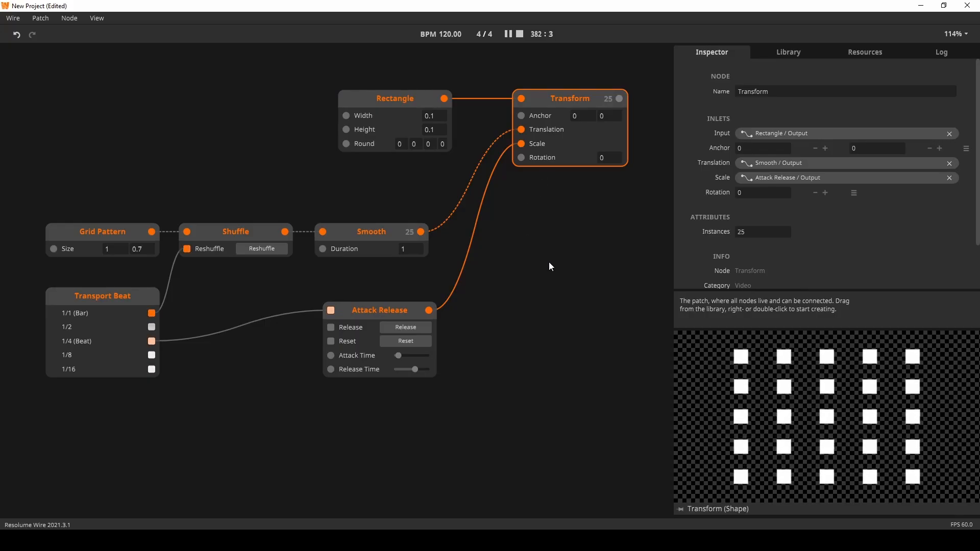
{"action": "left_click_drag", "start_coordinate": [549, 258], "coordinate": [424, 226]}
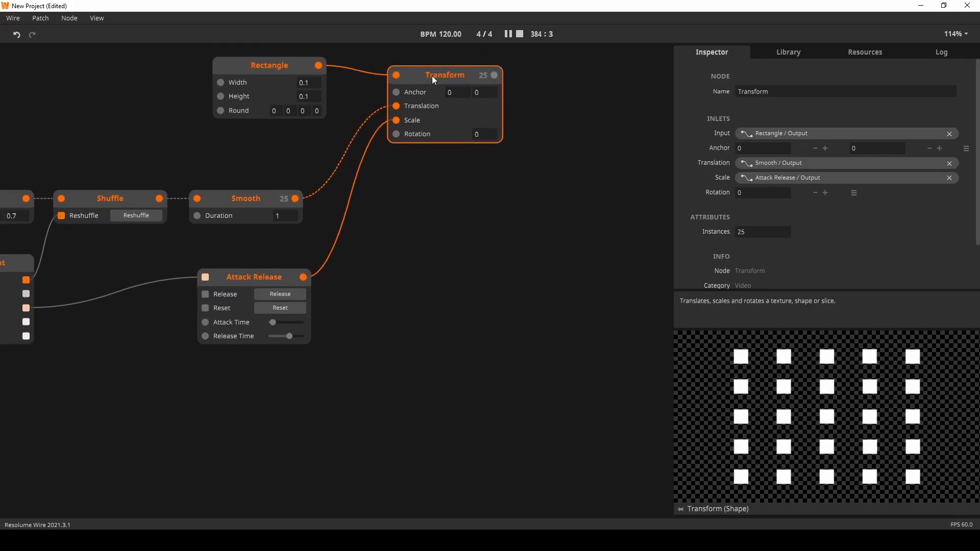
{"action": "left_click_drag", "start_coordinate": [430, 67], "coordinate": [430, 123]}
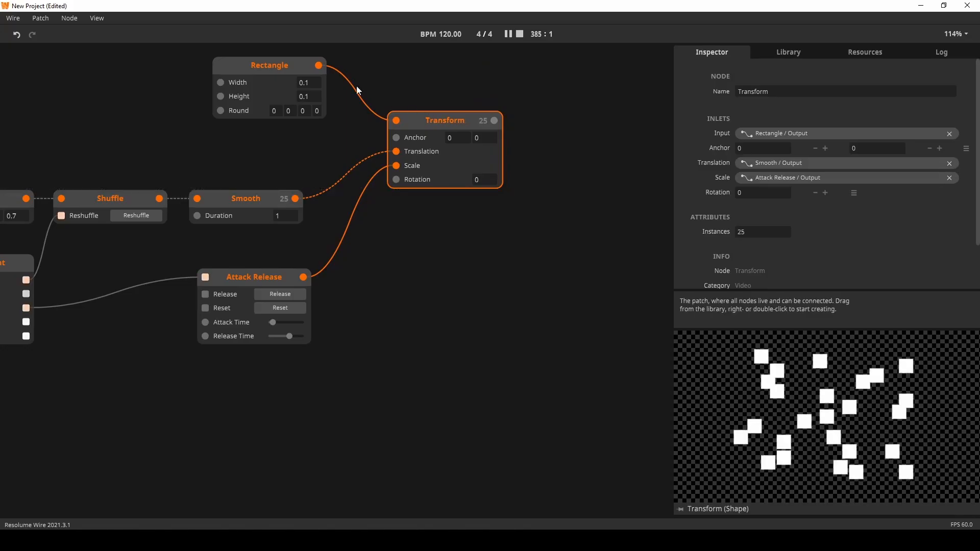
Add a Shape Render node beside the Transform and feed the Transform's output into its Shape inlet
{"action": "double_click", "coordinate": [570, 164]}
{"action": "type", "text": "sa"}
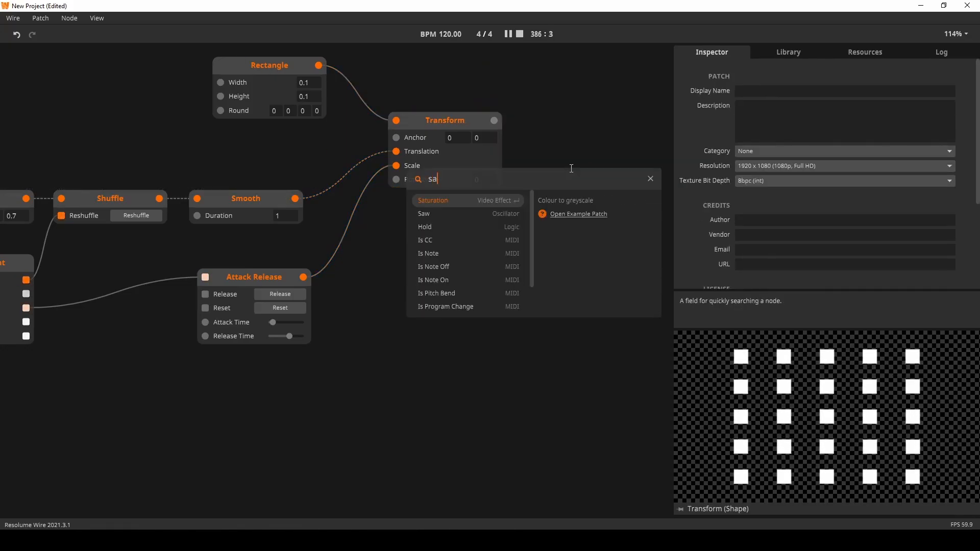
{"action": "key", "text": "BackSpace"}
{"action": "type", "text": "h"}
{"action": "key", "text": "Return"}
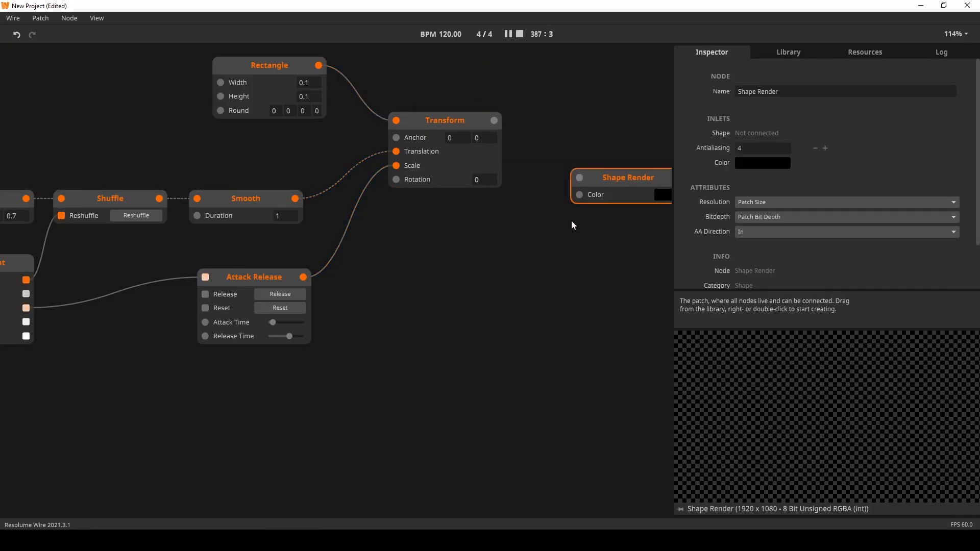
{"action": "left_click_drag", "start_coordinate": [571, 220], "coordinate": [400, 251]}
{"action": "left_click_drag", "start_coordinate": [323, 151], "coordinate": [390, 164]}
Set the Shape Render color to white
{"action": "left_click", "coordinate": [449, 169]}
{"action": "left_click_drag", "start_coordinate": [500, 170], "coordinate": [456, 105]}
{"action": "left_click", "coordinate": [500, 255]}
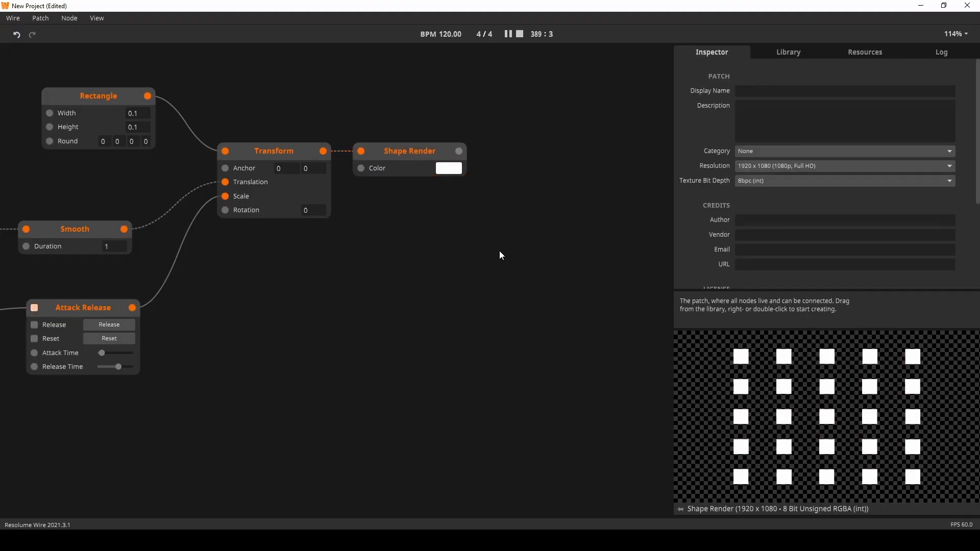
Add a Mask node beside Shape Render and feed the Shape Render output into its Mask inlet
{"action": "double_click", "coordinate": [549, 200]}
{"action": "type", "text": "mask"}
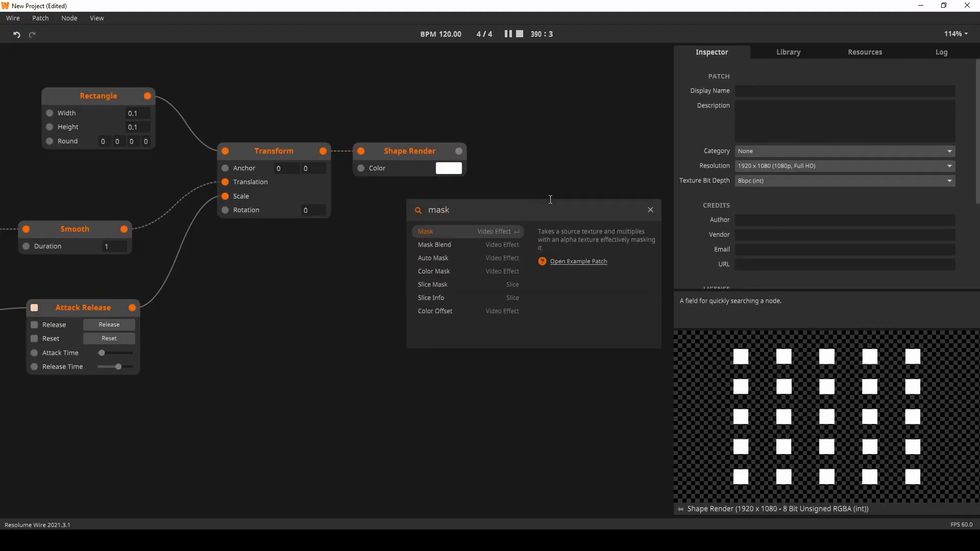
{"action": "key", "text": "Return"}
{"action": "left_click_drag", "start_coordinate": [495, 225], "coordinate": [487, 205]}
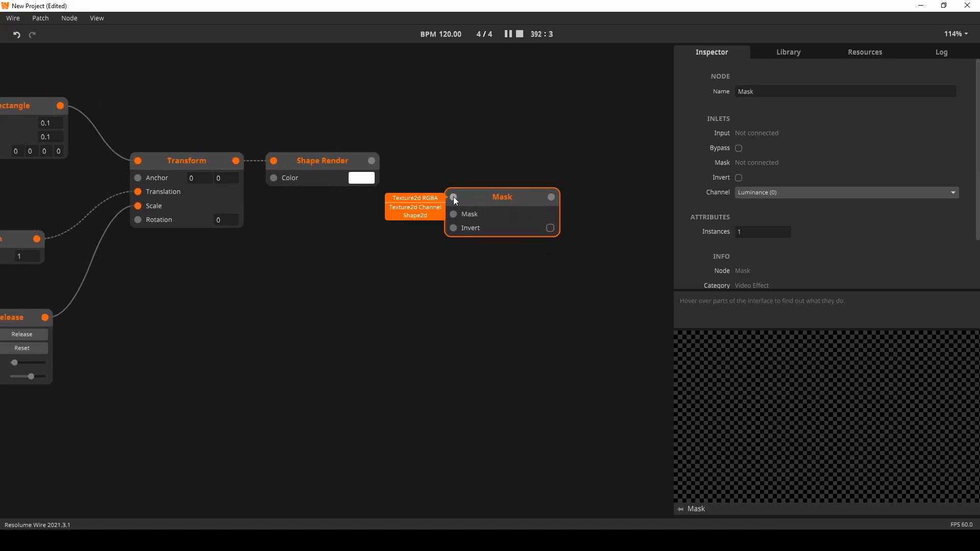
{"action": "left_click_drag", "start_coordinate": [481, 201], "coordinate": [480, 151]}
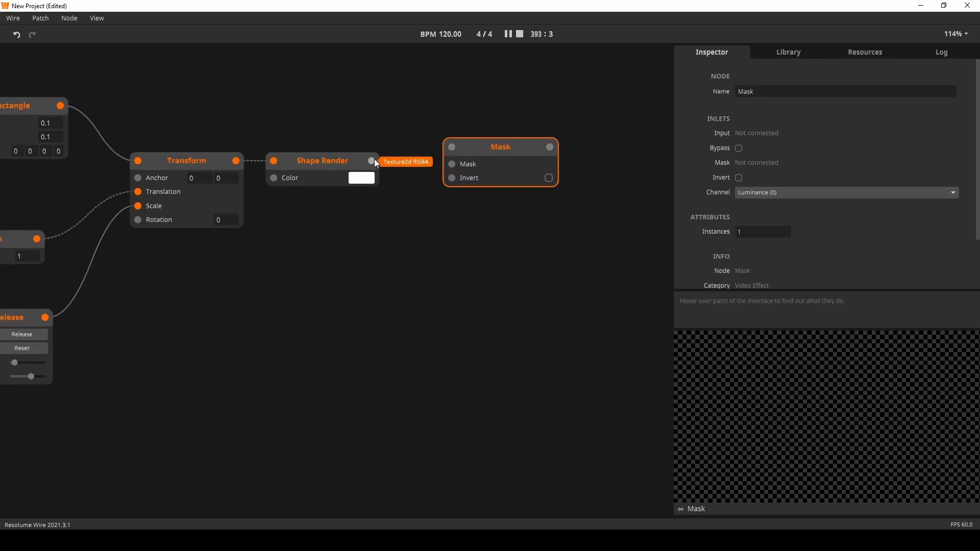
{"action": "left_click_drag", "start_coordinate": [374, 159], "coordinate": [469, 152]}
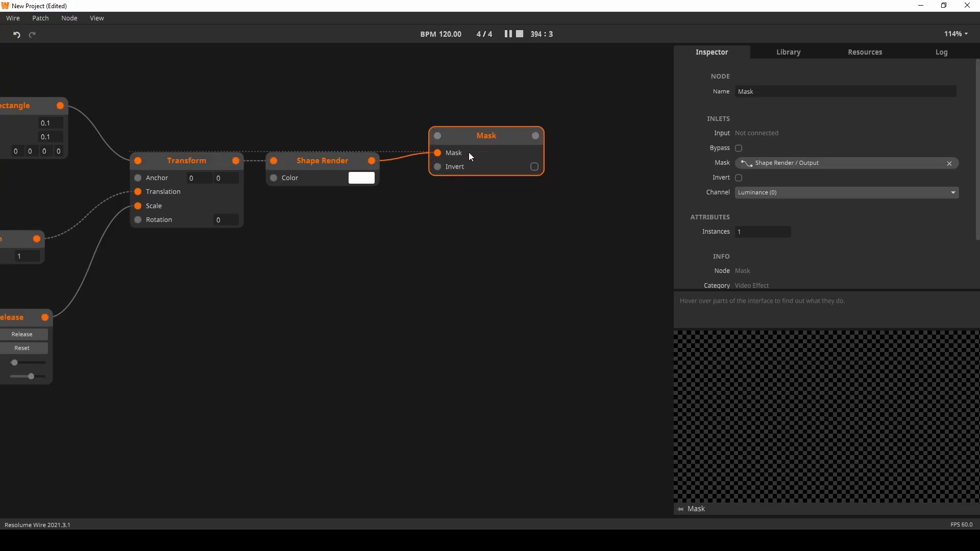
Add a Texture In node routed to Test Card, feed it into the Mask's input, and preview the Mask node
{"action": "double_click", "coordinate": [319, 114]}
{"action": "type", "text": "tex"}
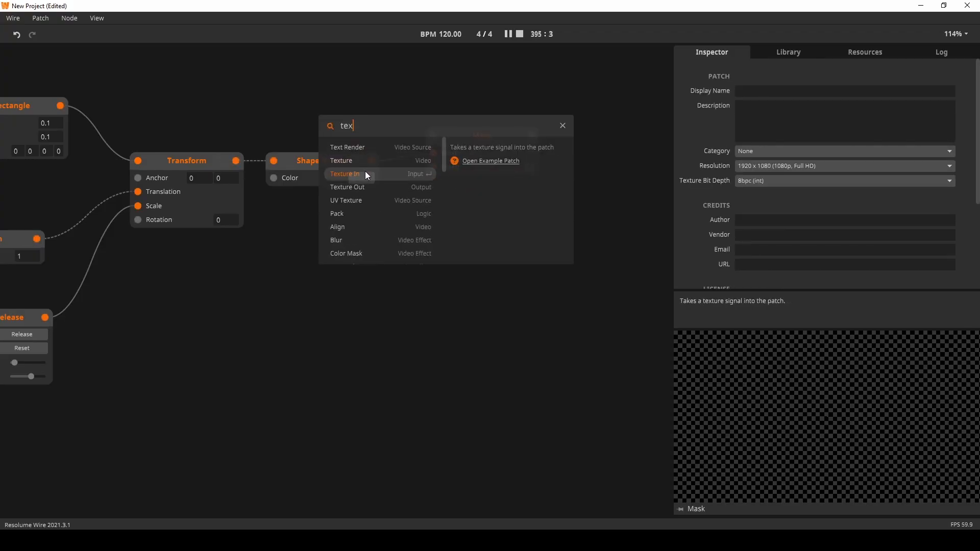
{"action": "left_click", "coordinate": [366, 174]}
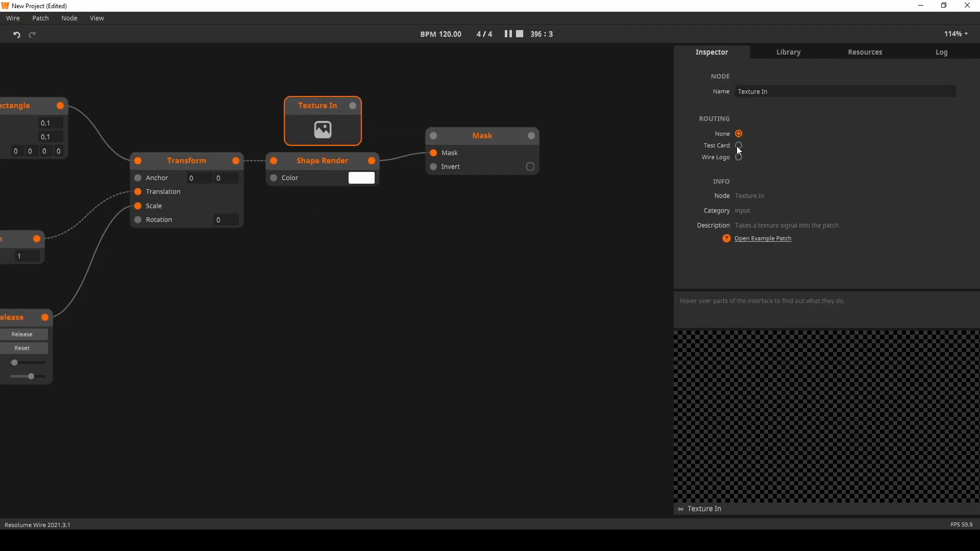
{"action": "left_click", "coordinate": [738, 145]}
{"action": "left_click_drag", "start_coordinate": [353, 105], "coordinate": [434, 136]}
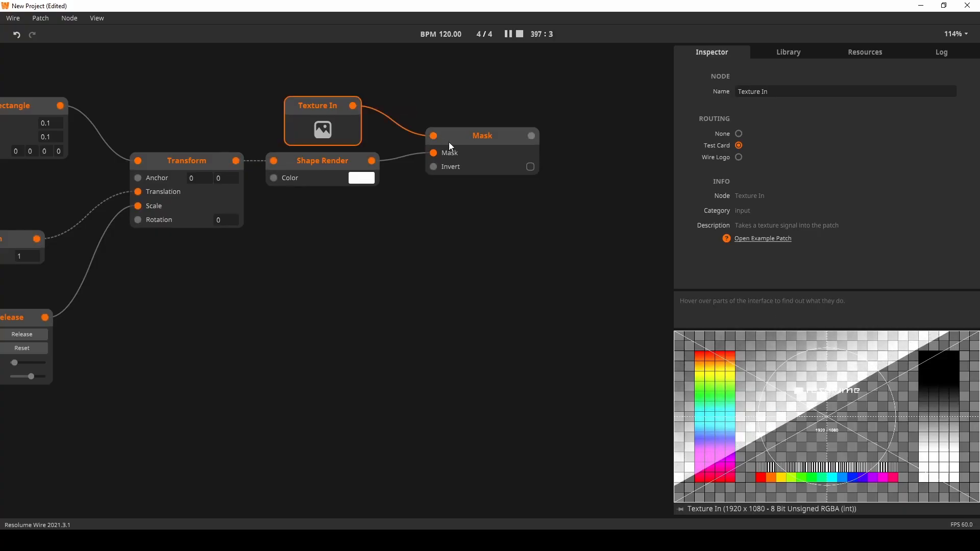
{"action": "left_click", "coordinate": [449, 145]}
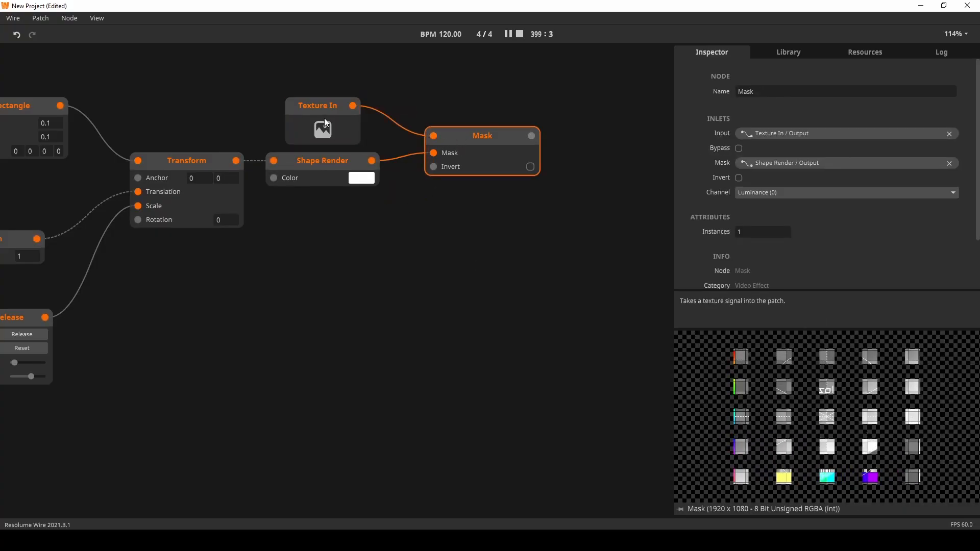
Move the Texture In node farther above Shape Render and pin the Mask node's output in the preview
{"action": "left_click_drag", "start_coordinate": [324, 122], "coordinate": [344, 102]}
{"action": "left_click", "coordinate": [470, 133]}
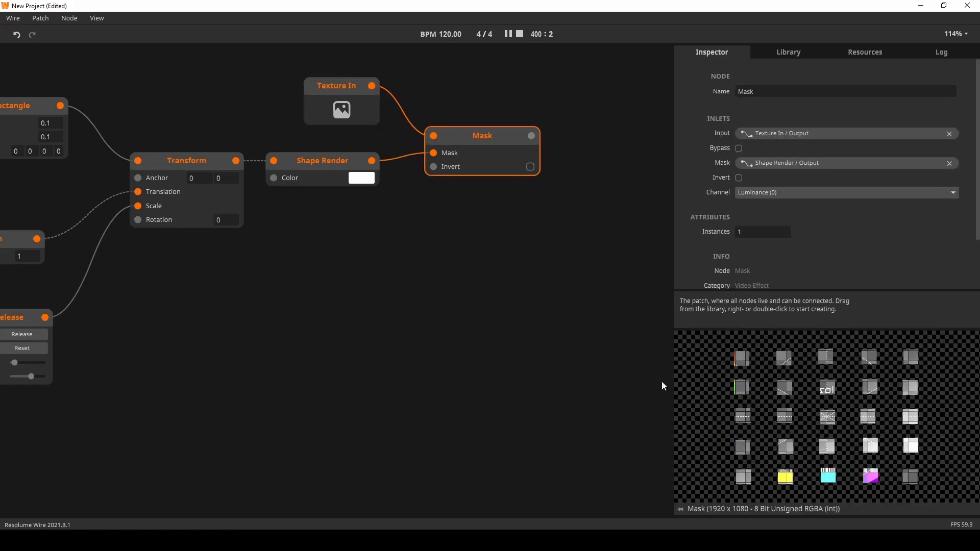
{"action": "left_click", "coordinate": [679, 509]}
Add two Random nodes stacked beside the Rectangle node, above Grid Pattern and Shuffle
{"action": "left_click_drag", "start_coordinate": [270, 382], "coordinate": [384, 338]}
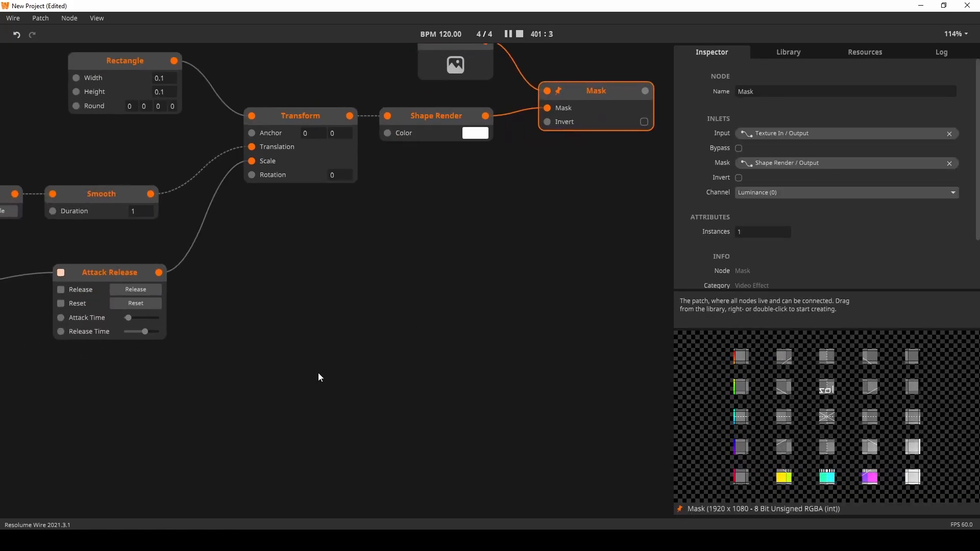
{"action": "left_click_drag", "start_coordinate": [317, 378], "coordinate": [399, 433]}
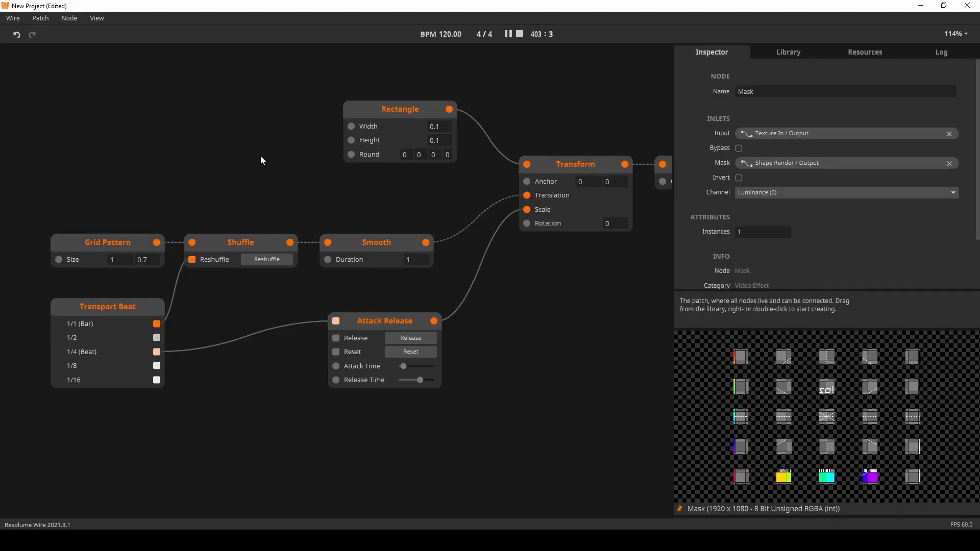
{"action": "left_click", "coordinate": [238, 127]}
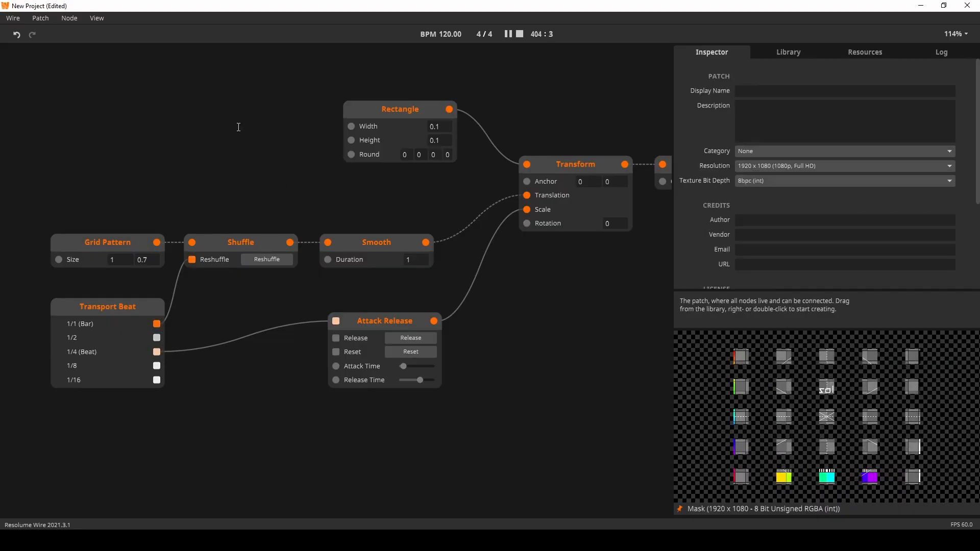
{"action": "double_click", "coordinate": [239, 127]}
{"action": "type", "text": "rando"}
{"action": "key", "text": "Return"}
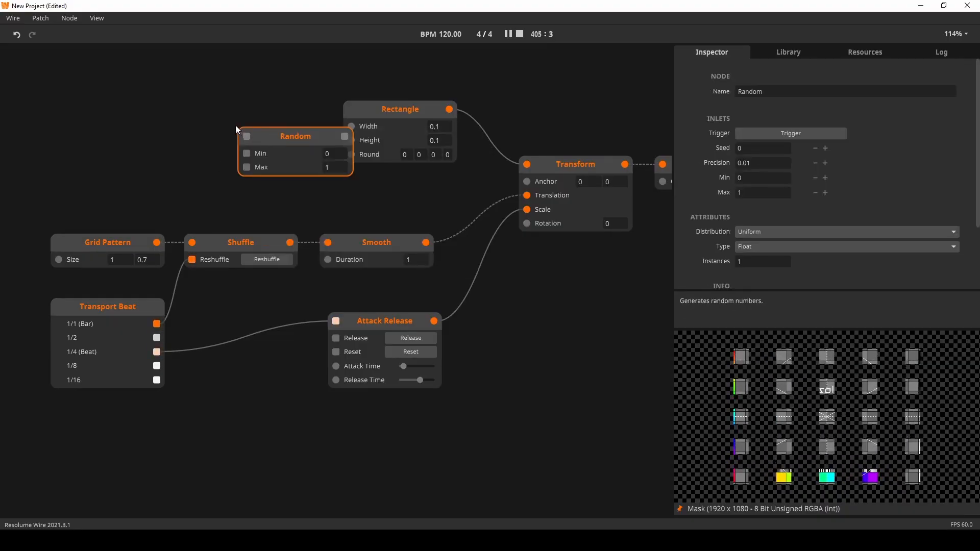
{"action": "left_click_drag", "start_coordinate": [296, 137], "coordinate": [256, 174]}
{"action": "left_click_drag", "start_coordinate": [175, 81], "coordinate": [259, 161]}
{"action": "left_click", "coordinate": [249, 201]}
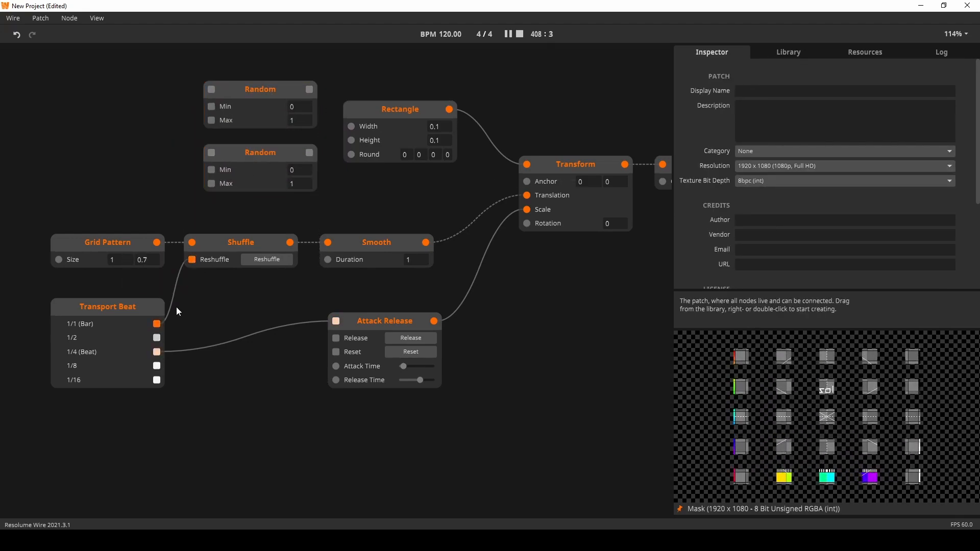
Trigger both Random nodes from Transport Beat's 1/1 (Bar) and feed their outputs into the Rectangle's Width and Height
{"action": "left_click_drag", "start_coordinate": [157, 323], "coordinate": [211, 152]}
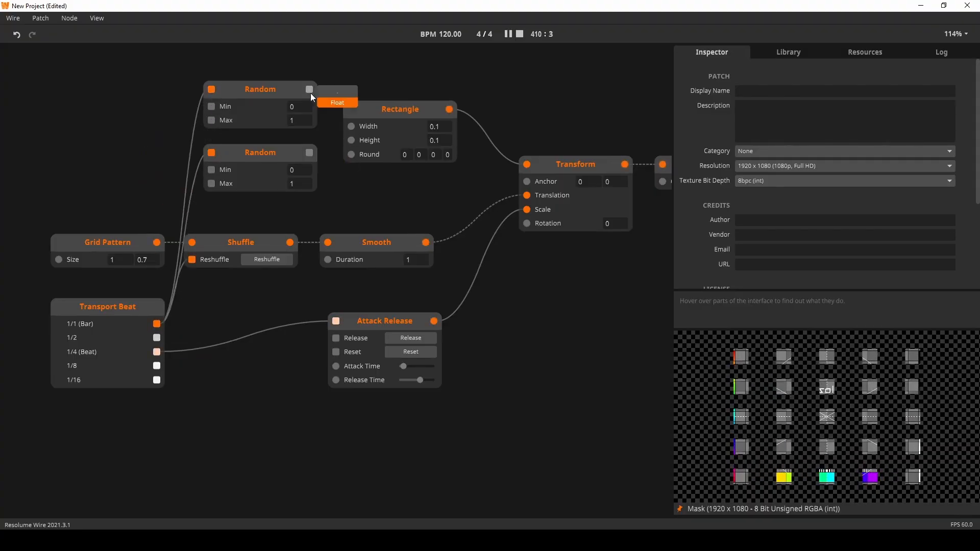
{"action": "left_click_drag", "start_coordinate": [311, 93], "coordinate": [348, 126]}
{"action": "left_click_drag", "start_coordinate": [310, 152], "coordinate": [351, 140]}
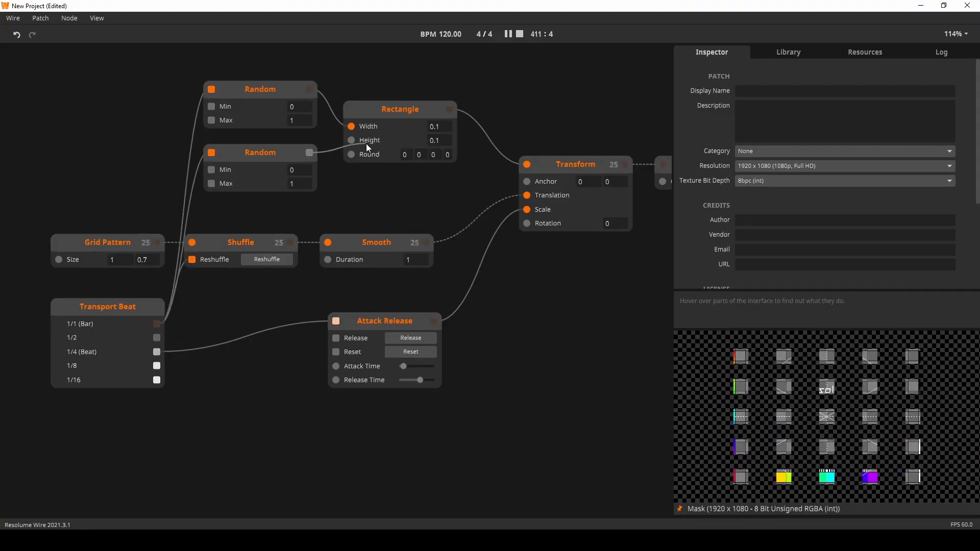
Set the Instances attribute of both Random nodes to 25
{"action": "left_click", "coordinate": [251, 97]}
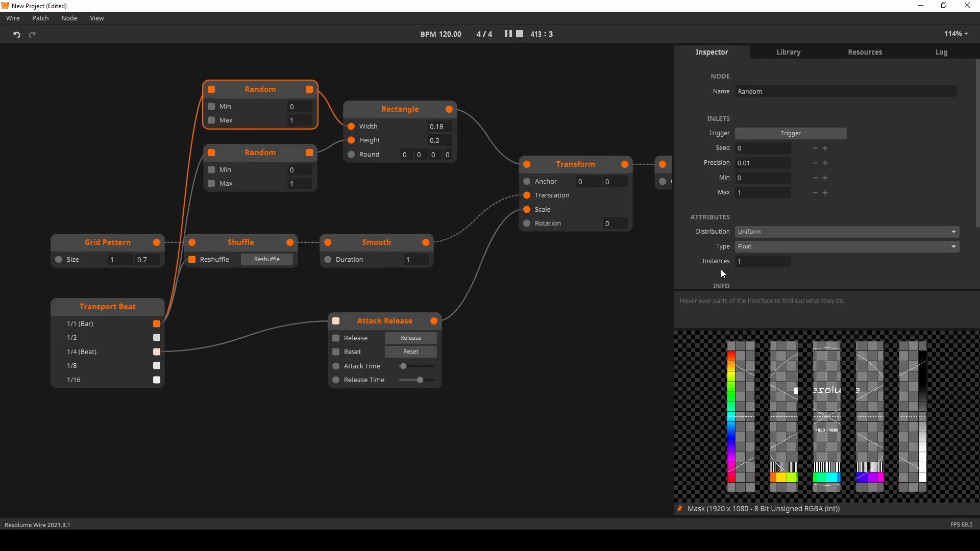
{"action": "left_click", "coordinate": [397, 107]}
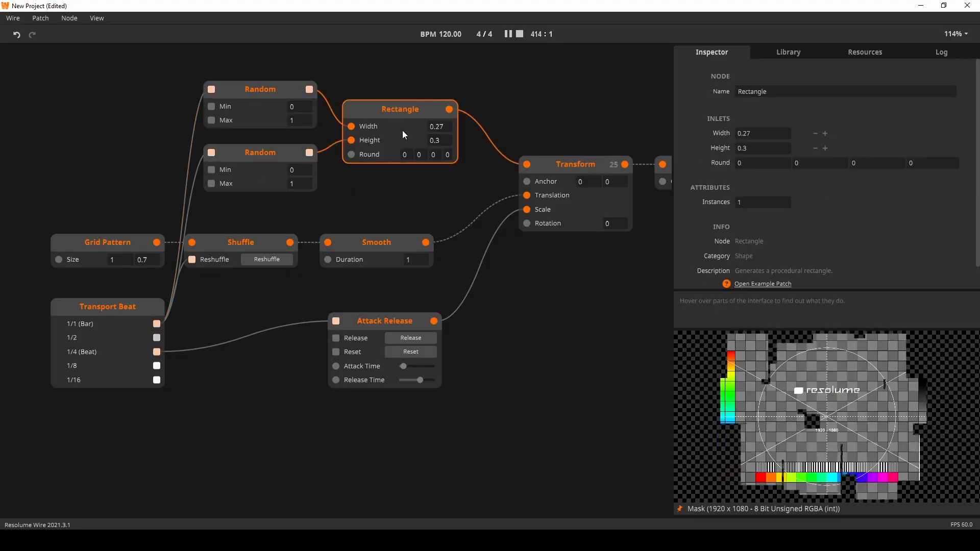
{"action": "left_click", "coordinate": [275, 88]}
{"action": "left_click", "coordinate": [758, 259]}
{"action": "type", "text": "25"}
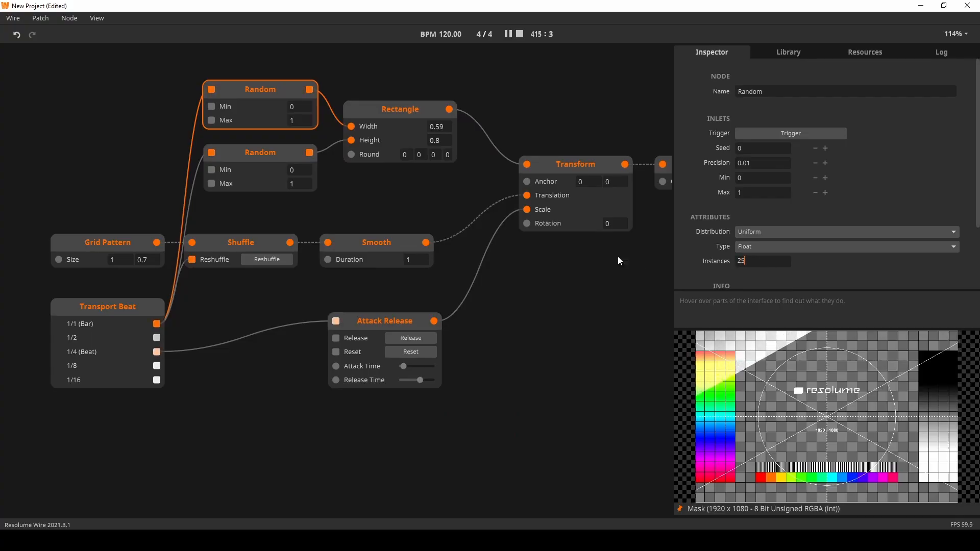
{"action": "left_click", "coordinate": [252, 155]}
{"action": "left_click", "coordinate": [760, 261]}
{"action": "type", "text": "2"}
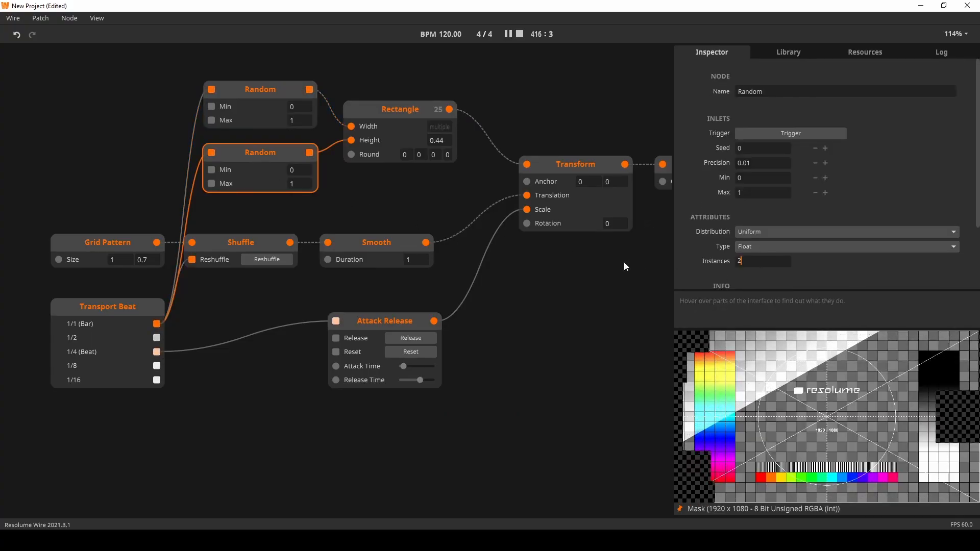
{"action": "left_click", "coordinate": [623, 262]}
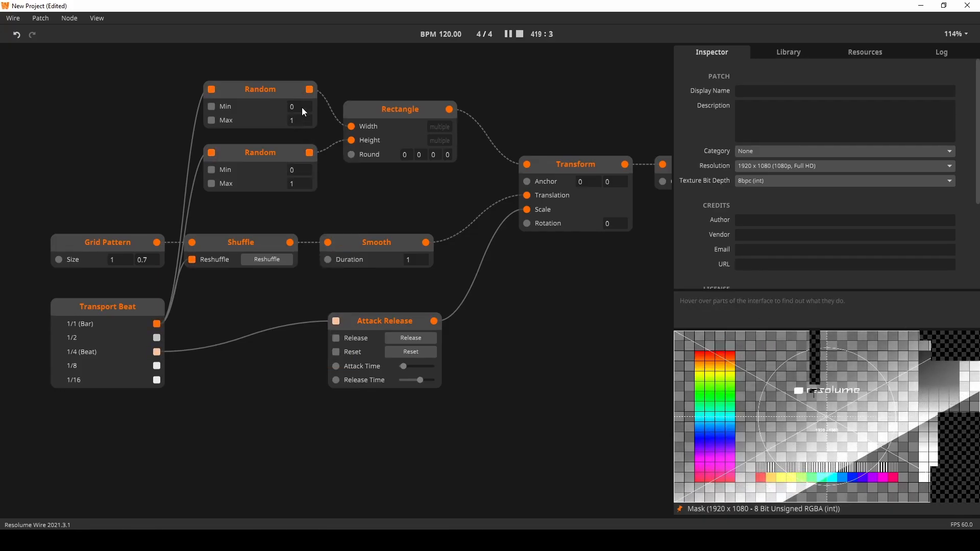
Set Min to 0.1 and Max to 0.3 on both Random nodes
{"action": "left_click_drag", "start_coordinate": [302, 108], "coordinate": [302, 104]}
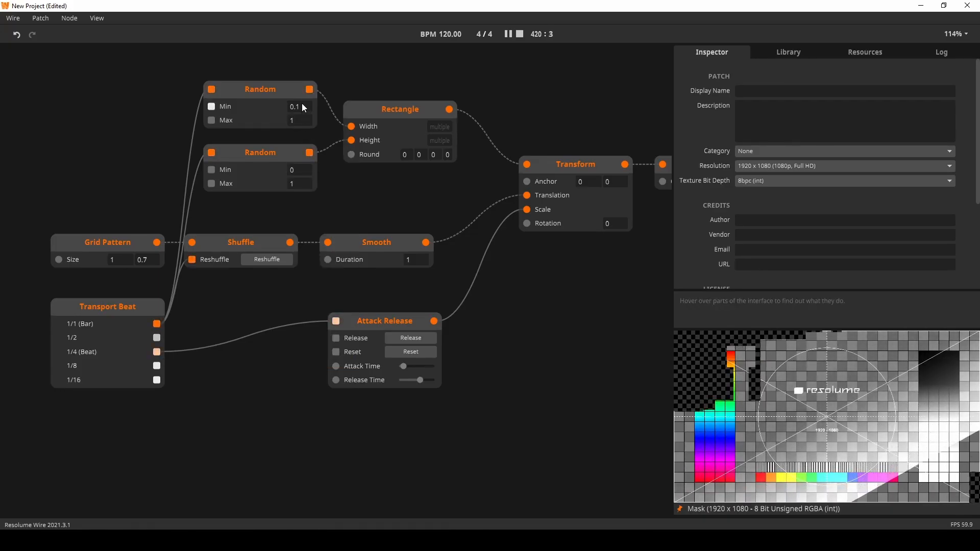
{"action": "left_click_drag", "start_coordinate": [306, 173], "coordinate": [299, 216]}
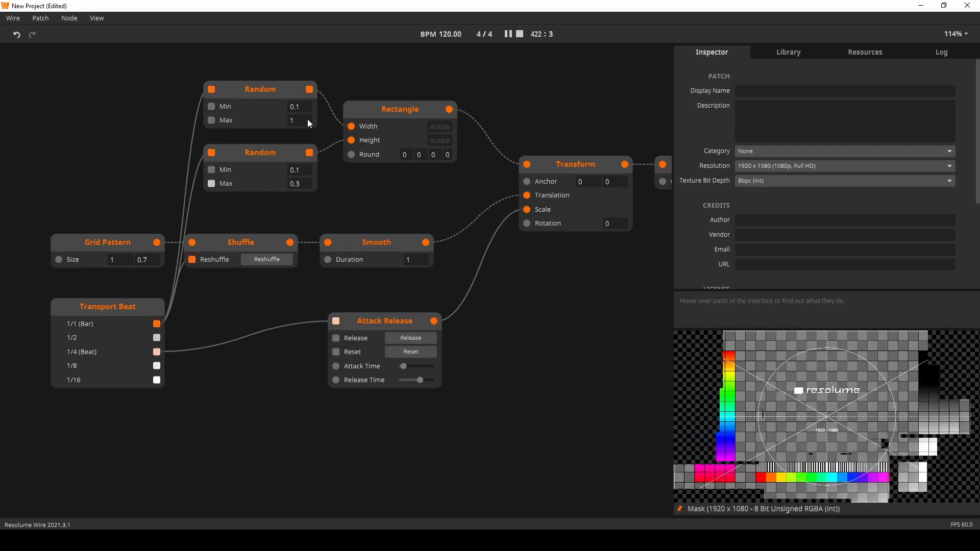
{"action": "left_click_drag", "start_coordinate": [307, 119], "coordinate": [305, 161]}
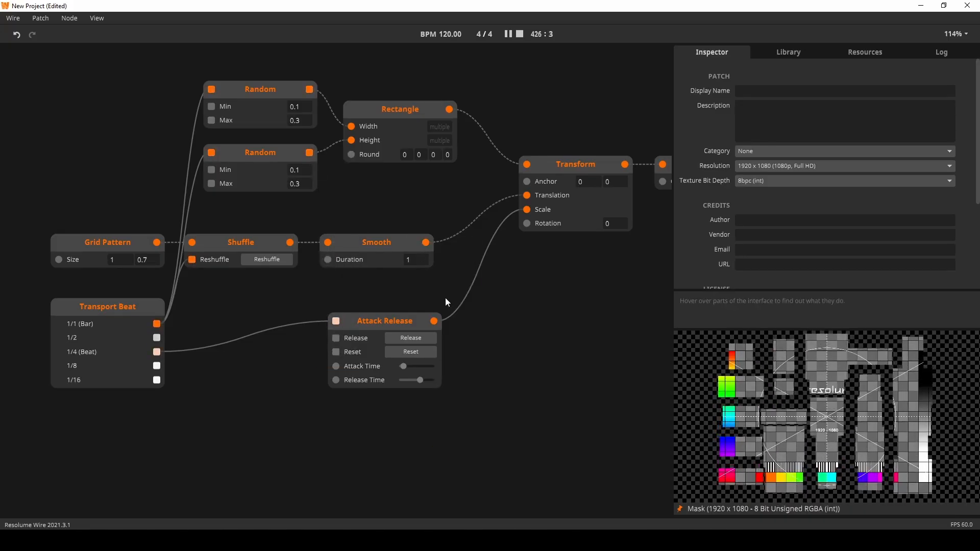
Enable Duplicates for the Shuffle node
{"action": "left_click_drag", "start_coordinate": [263, 301], "coordinate": [321, 297]}
{"action": "left_click", "coordinate": [311, 234]}
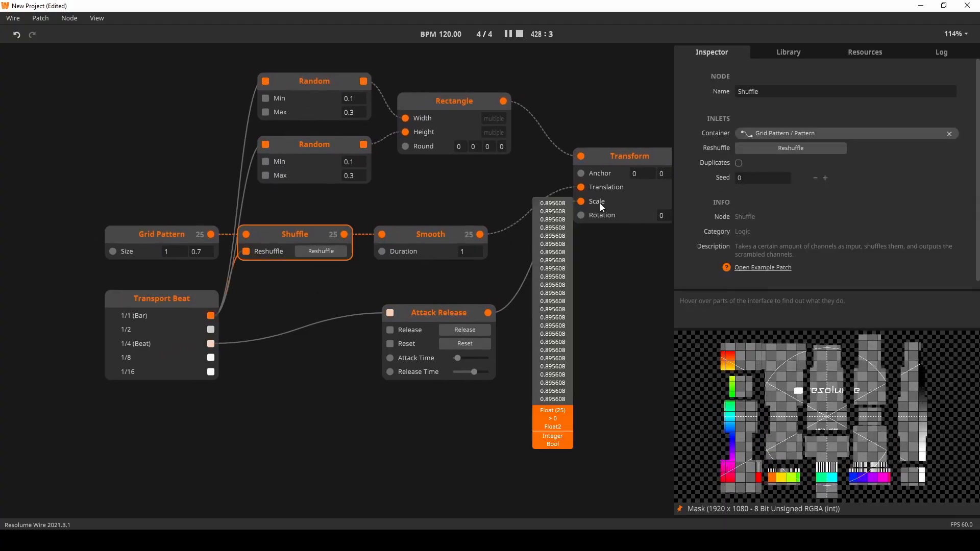
{"action": "left_click", "coordinate": [739, 164]}
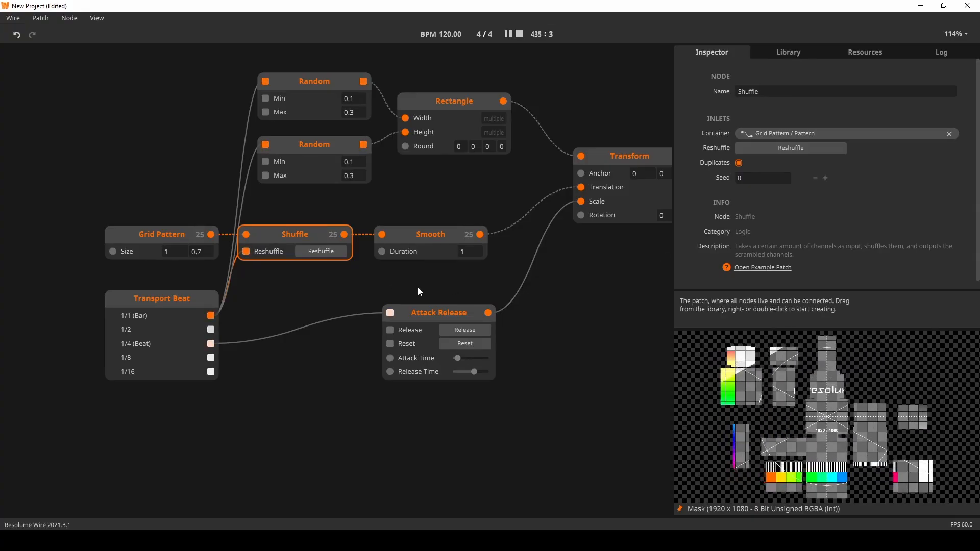
{"action": "mouse_move", "coordinate": [215, 235]}
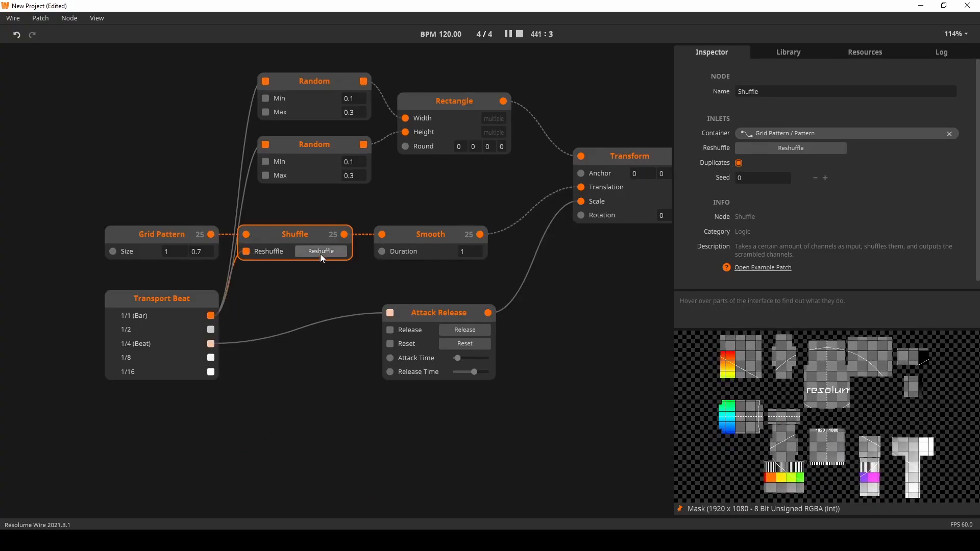
Make the Duplicates inlet visible on the Shuffle node and turn duplicates off
{"action": "right_click", "coordinate": [290, 245]}
{"action": "mouse_move", "coordinate": [334, 513]}
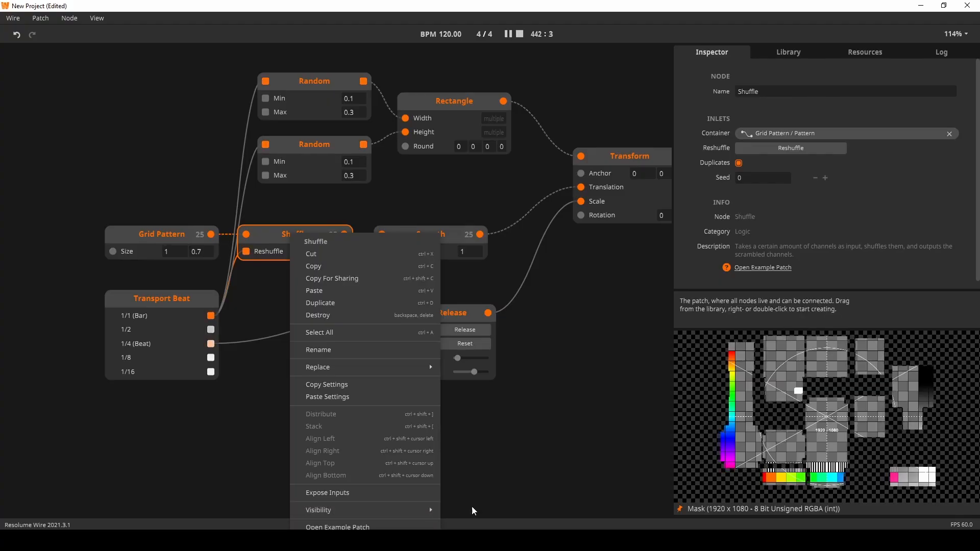
{"action": "left_click", "coordinate": [474, 486]}
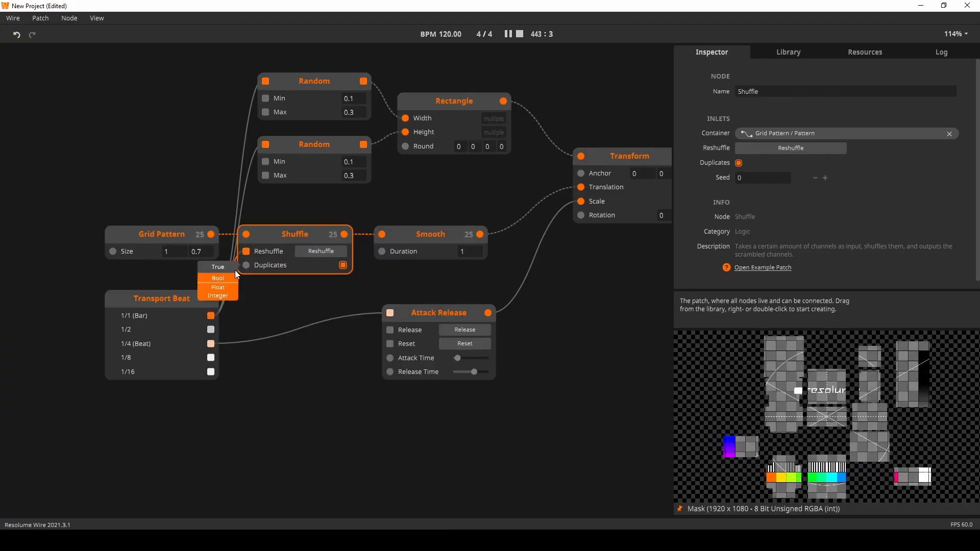
{"action": "left_click", "coordinate": [343, 265]}
Try inverting the mask on the Mask node, and switch the inversion back off
{"action": "left_click_drag", "start_coordinate": [552, 295], "coordinate": [257, 311]}
{"action": "left_click_drag", "start_coordinate": [472, 265], "coordinate": [327, 292]}
{"action": "left_click", "coordinate": [532, 206]}
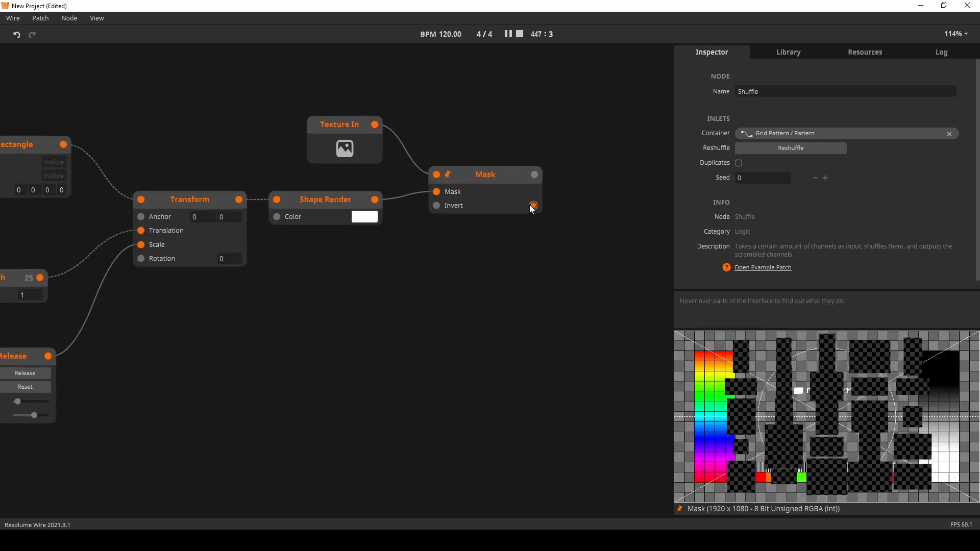
{"action": "left_click", "coordinate": [533, 206]}
{"action": "left_click_drag", "start_coordinate": [240, 317], "coordinate": [398, 301]}
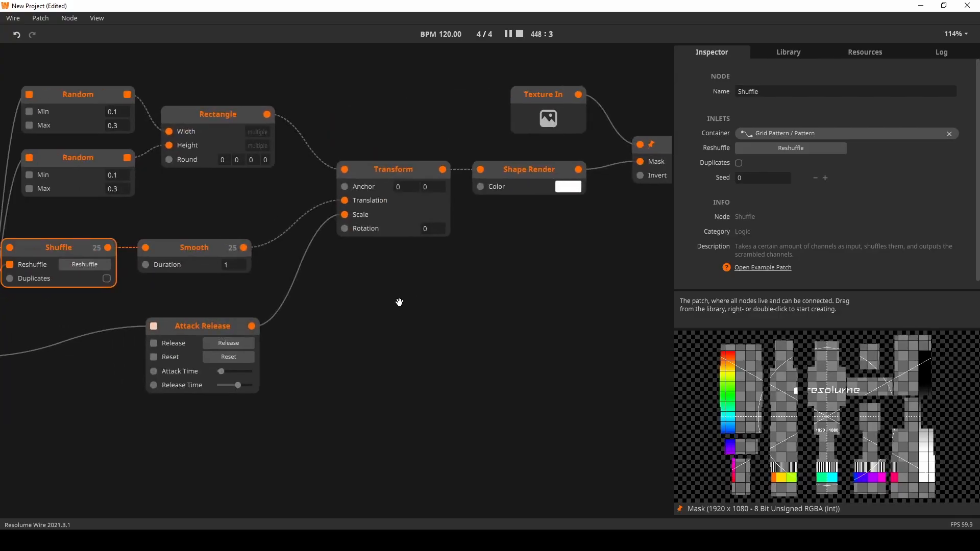
{"action": "left_click_drag", "start_coordinate": [343, 359], "coordinate": [431, 343]}
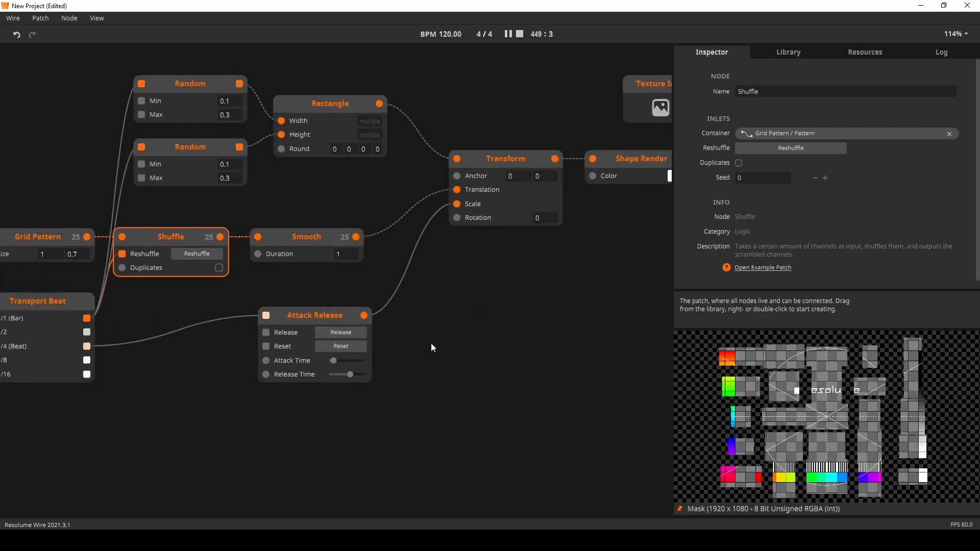
{"action": "scroll", "coordinate": [431, 343], "scroll_direction": "down", "scroll_amount": 1}
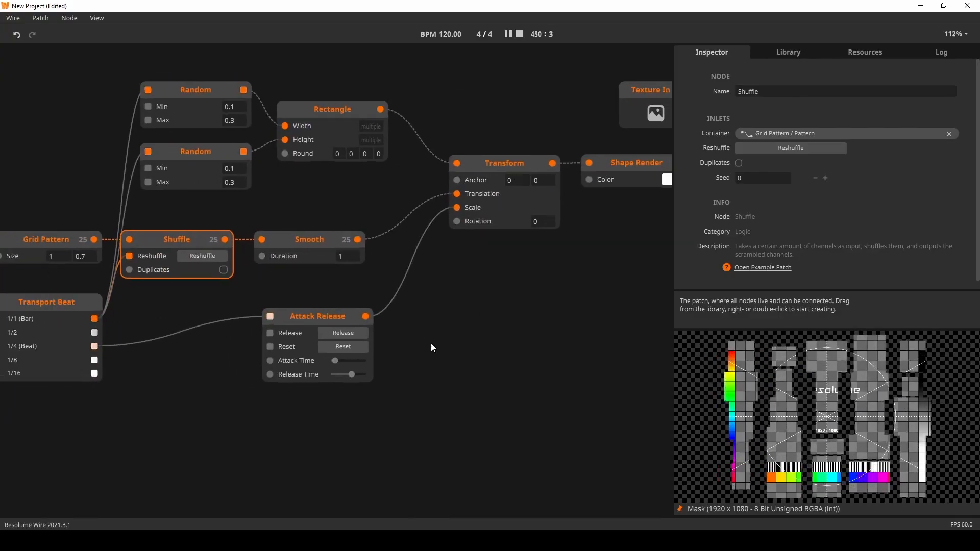
{"action": "scroll", "coordinate": [431, 342], "scroll_direction": "down", "scroll_amount": 2}
{"action": "left_click_drag", "start_coordinate": [498, 338], "coordinate": [418, 354]}
{"action": "scroll", "coordinate": [439, 335], "scroll_direction": "down", "scroll_amount": 1}
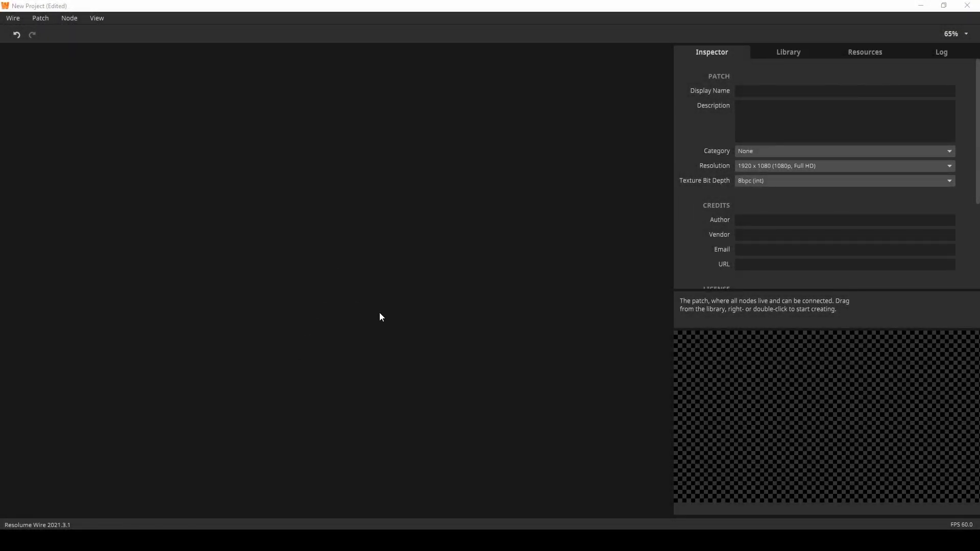
Add a Polygon node near the middle of the empty patch
{"action": "double_click", "coordinate": [350, 263]}
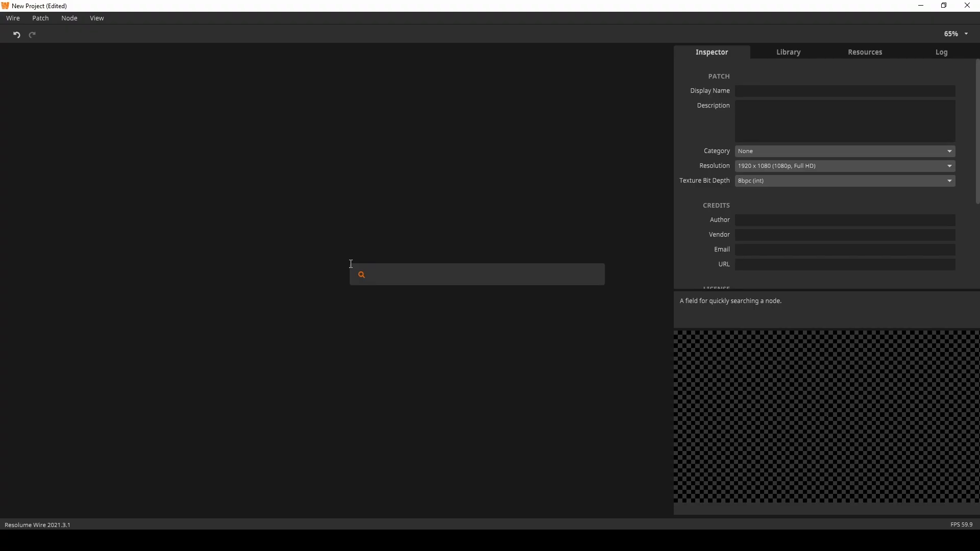
{"action": "type", "text": "poly"}
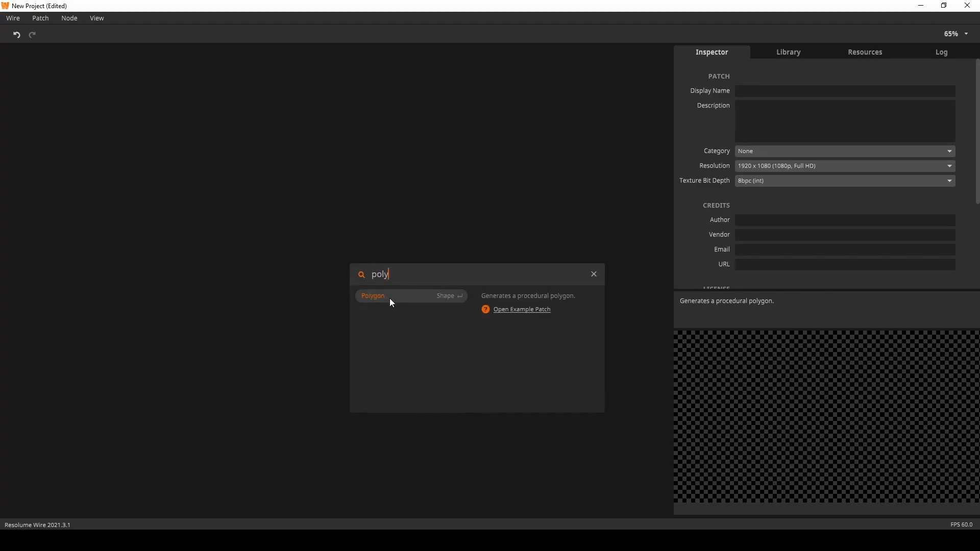
{"action": "left_click", "coordinate": [392, 302]}
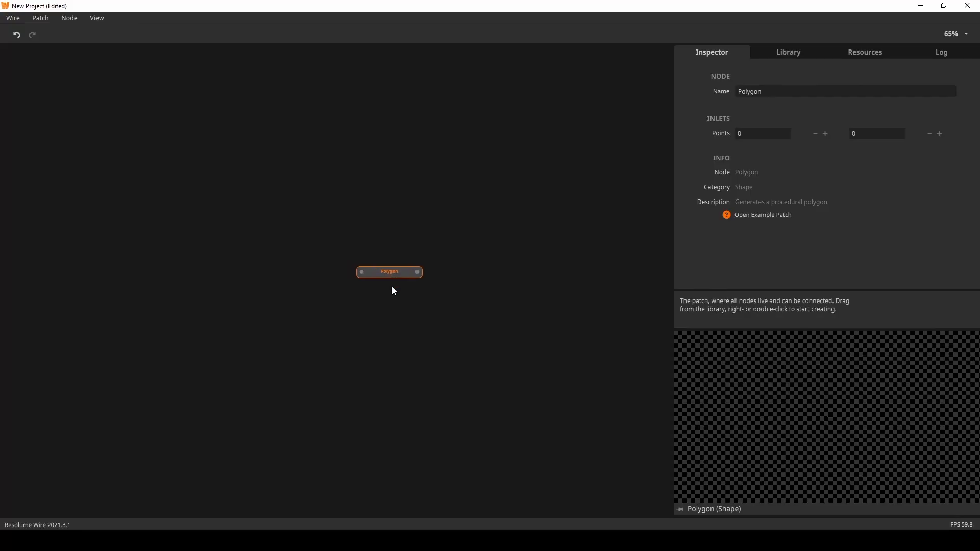
{"action": "scroll", "coordinate": [391, 285], "scroll_direction": "up", "scroll_amount": 3}
{"action": "mouse_move", "coordinate": [344, 266]}
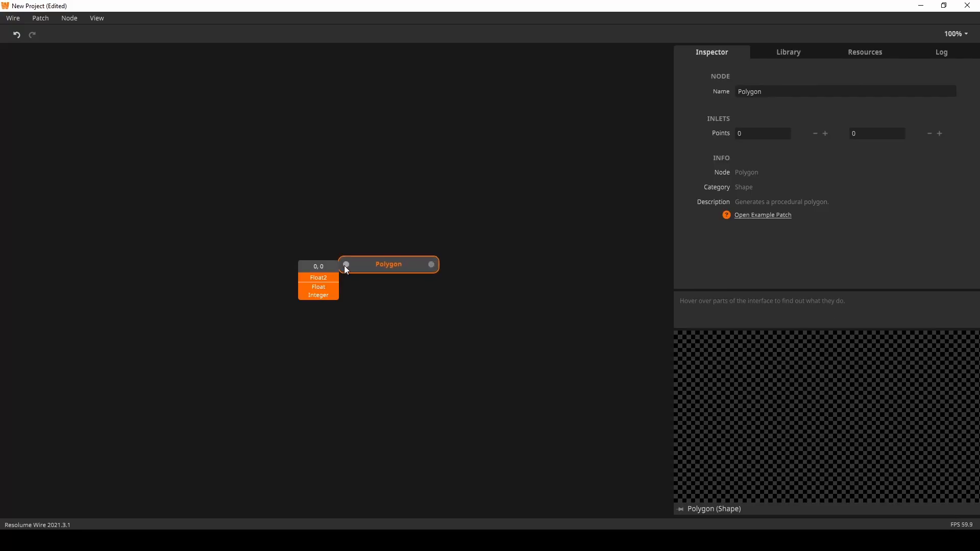
{"action": "left_click_drag", "start_coordinate": [358, 267], "coordinate": [387, 263]}
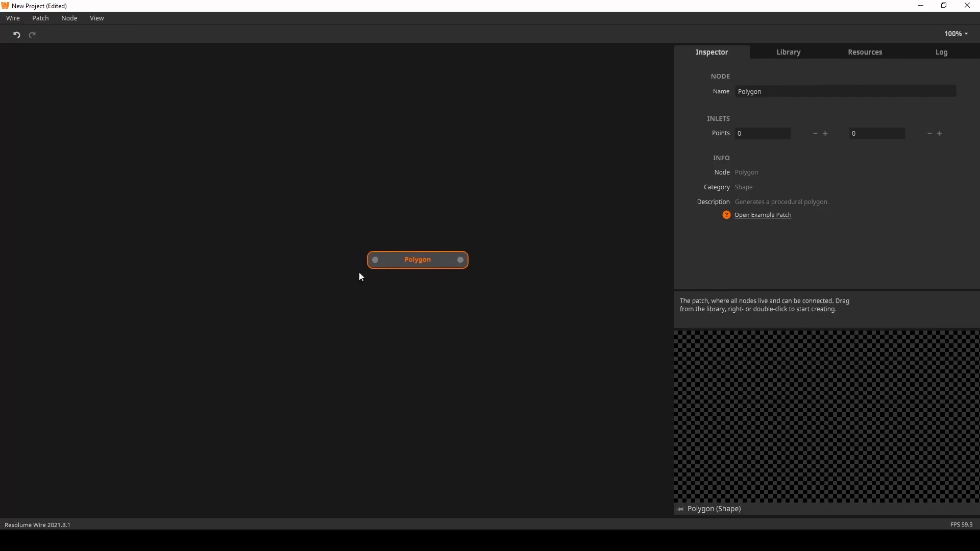
Add a Float2 node before the Polygon node and move the Polygon farther away from it
{"action": "double_click", "coordinate": [208, 230]}
{"action": "type", "text": "float"}
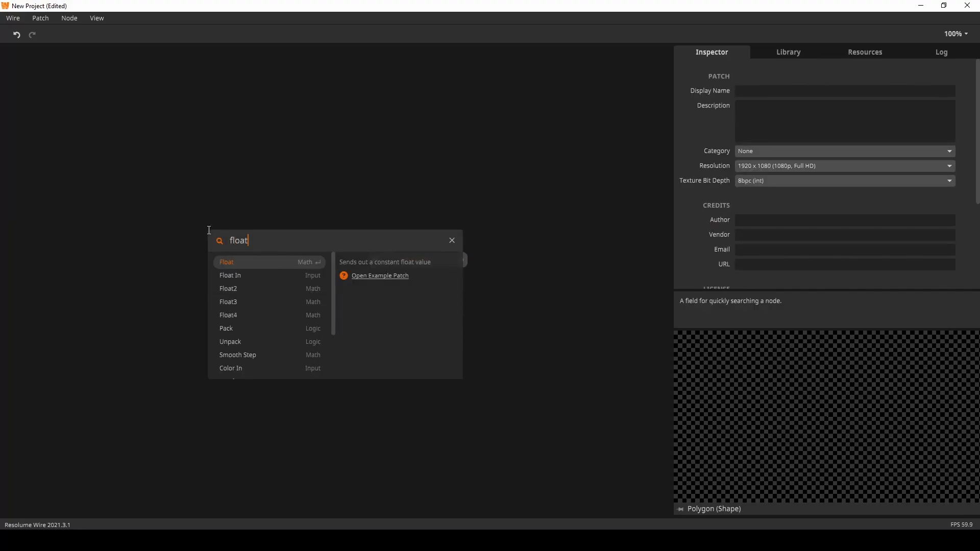
{"action": "key", "text": "Down"}
{"action": "key", "text": "Down"}
{"action": "key", "text": "Return"}
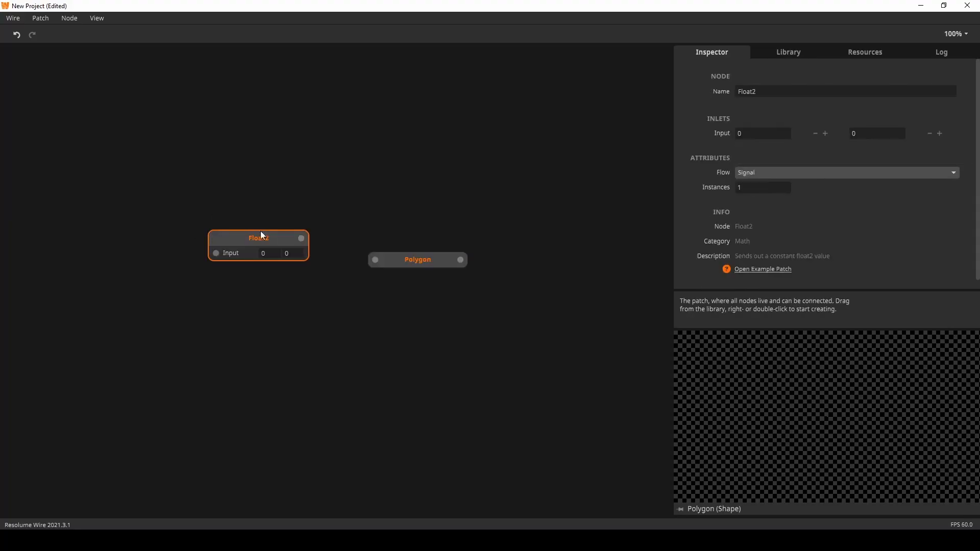
{"action": "mouse_move", "coordinate": [375, 269]}
{"action": "left_click_drag", "start_coordinate": [374, 266], "coordinate": [424, 252]}
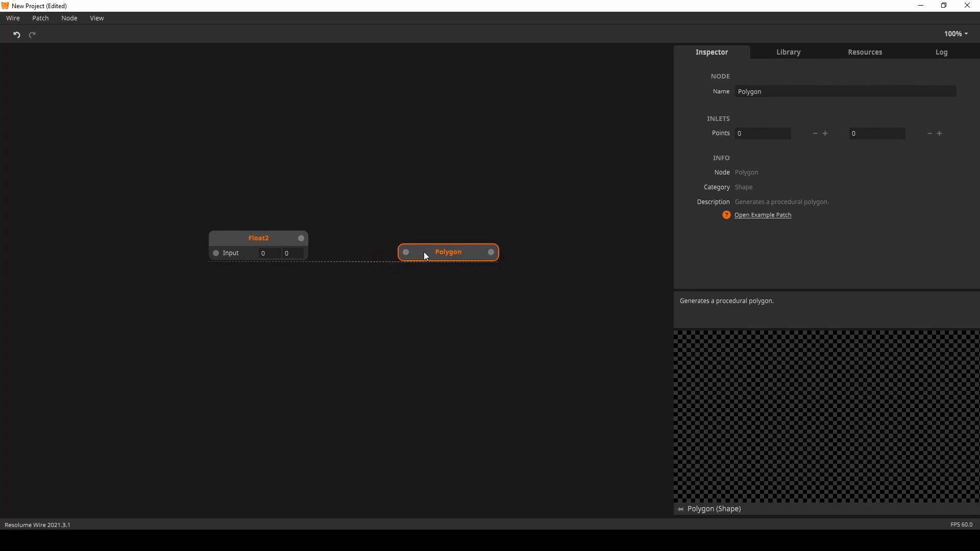
Set the Float2 node's Instances attribute to 3
{"action": "left_click", "coordinate": [252, 238]}
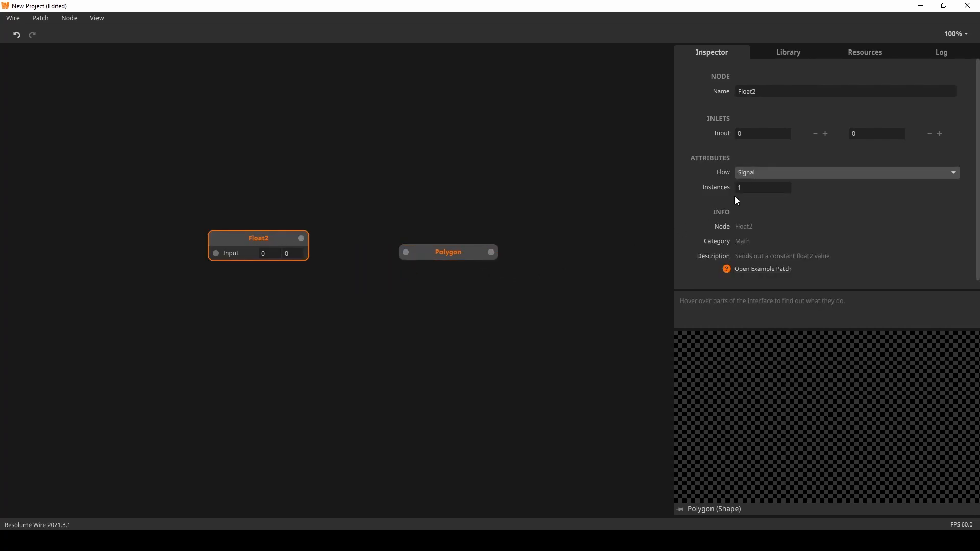
{"action": "left_click", "coordinate": [503, 316]}
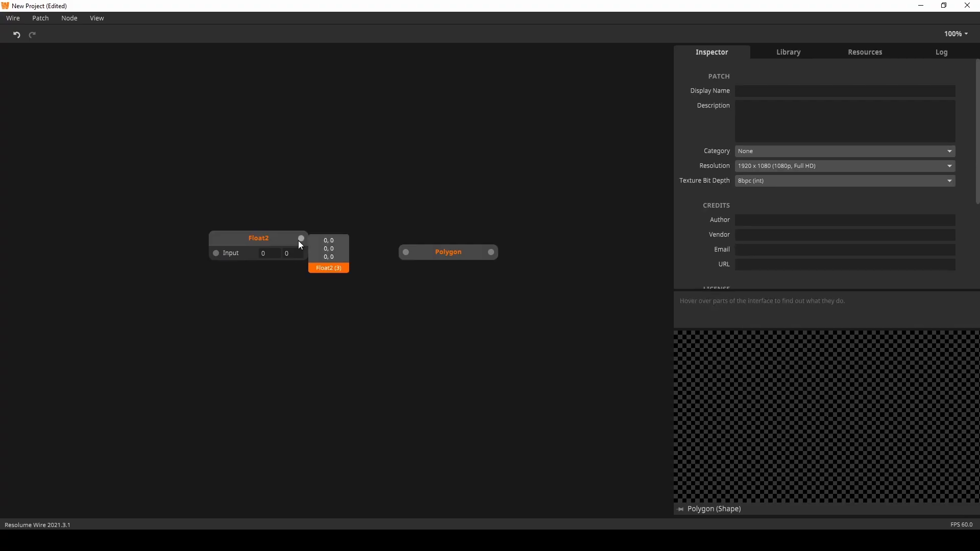
Connect the Float2 node's output to the Polygon's Points inlet and pin the Polygon in the preview
{"action": "left_click_drag", "start_coordinate": [301, 238], "coordinate": [430, 249]}
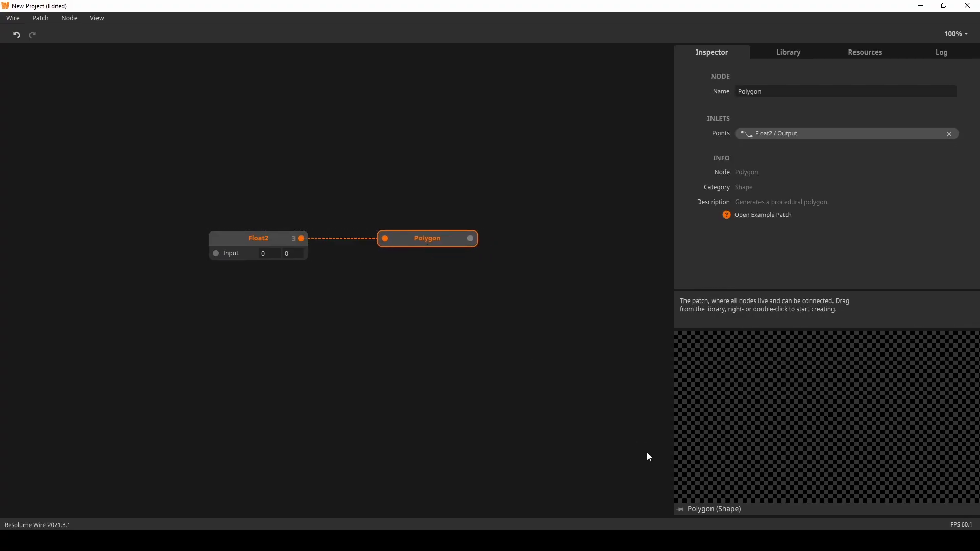
{"action": "left_click", "coordinate": [680, 509]}
Set the Float2 node's three instances to -1, 0; 0, 1; and 1, 0
{"action": "mouse_move", "coordinate": [270, 259]}
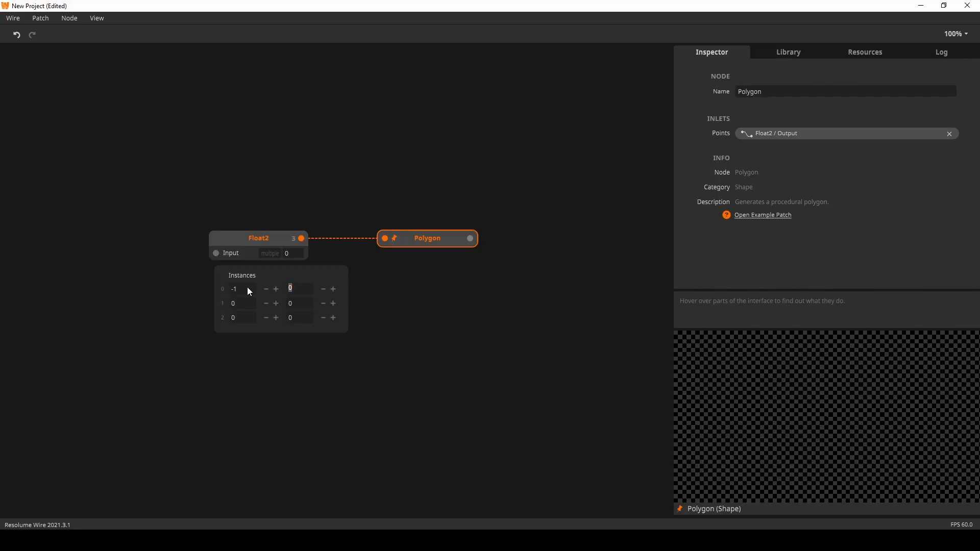
{"action": "key", "text": "Tab"}
{"action": "key", "text": "Tab"}
{"action": "type", "text": "1"}
{"action": "key", "text": "Tab"}
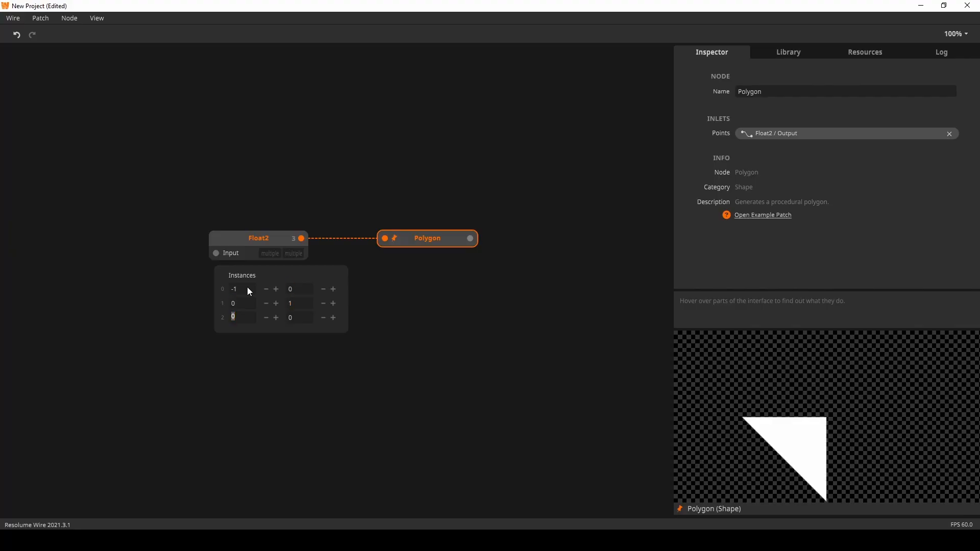
{"action": "key", "text": "Return"}
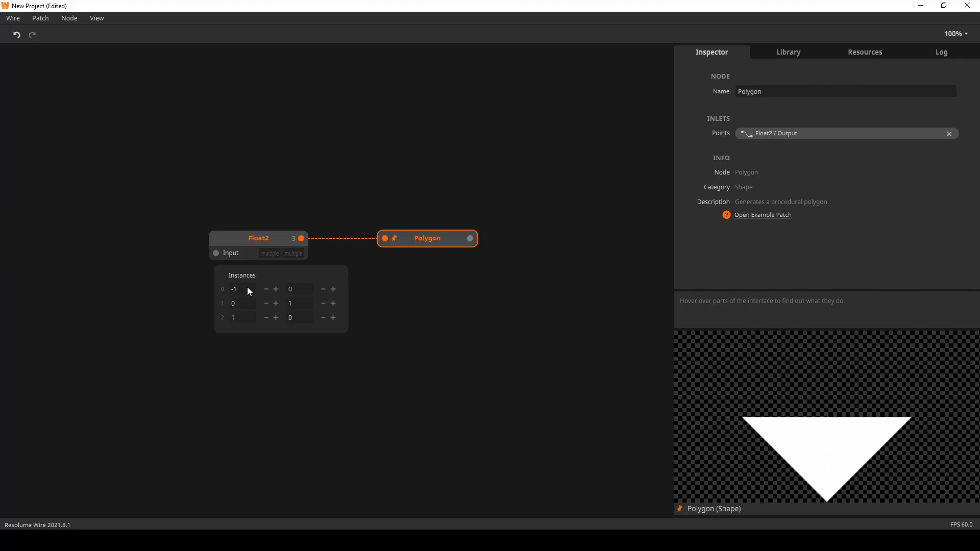
Vary the polygon's points, ending with the second instance at about 0.6, -0.3 and the third at about 0.6, 0
{"action": "left_click_drag", "start_coordinate": [292, 291], "coordinate": [294, 373]}
{"action": "left_click_drag", "start_coordinate": [245, 302], "coordinate": [239, 270]}
{"action": "mouse_move", "coordinate": [242, 319]}
{"action": "left_mouse_down"}
{"action": "mouse_move", "coordinate": [240, 299]}
{"action": "mouse_move", "coordinate": [237, 337]}
{"action": "left_mouse_up"}
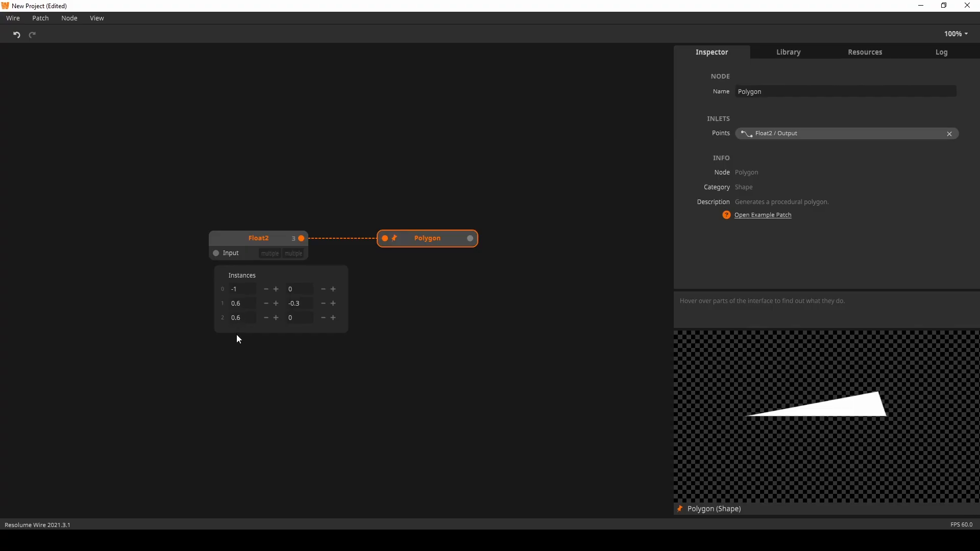
Delete the Float2 node
{"action": "left_click", "coordinate": [259, 384]}
{"action": "left_click", "coordinate": [231, 253]}
{"action": "key", "text": "Delete"}
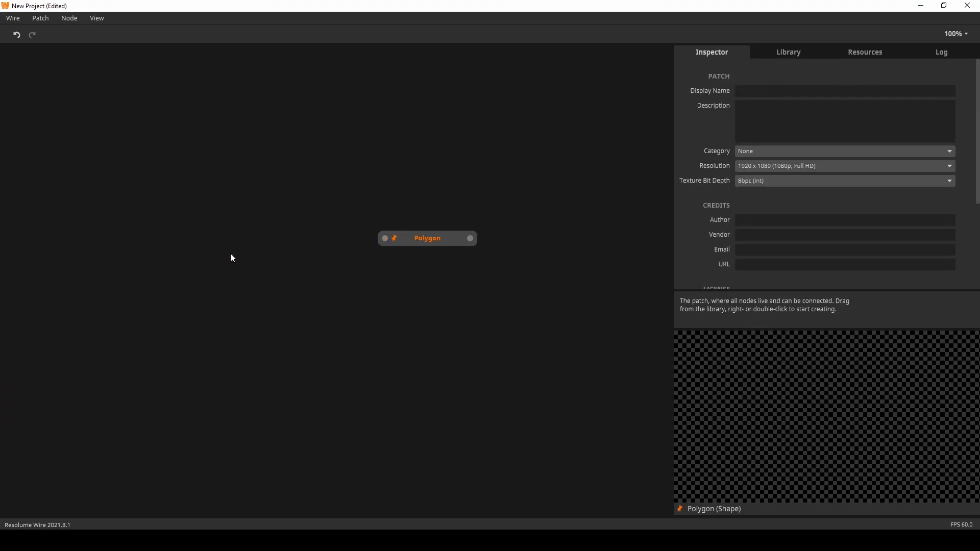
Add a Circle Pattern node before the Polygon and connect its output to the Polygon's Points inlet
{"action": "double_click", "coordinate": [246, 256]}
{"action": "type", "text": "cir"}
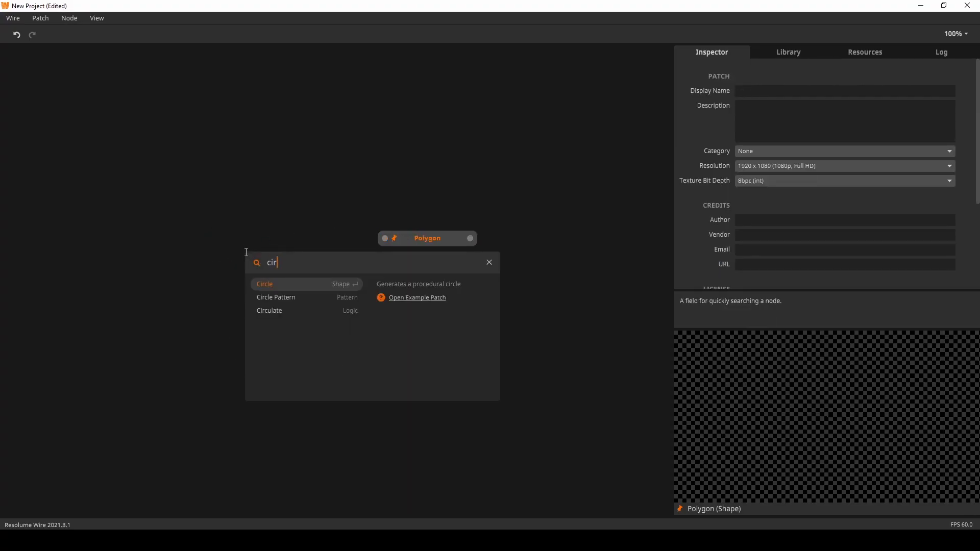
{"action": "key", "text": "Down"}
{"action": "key", "text": "Return"}
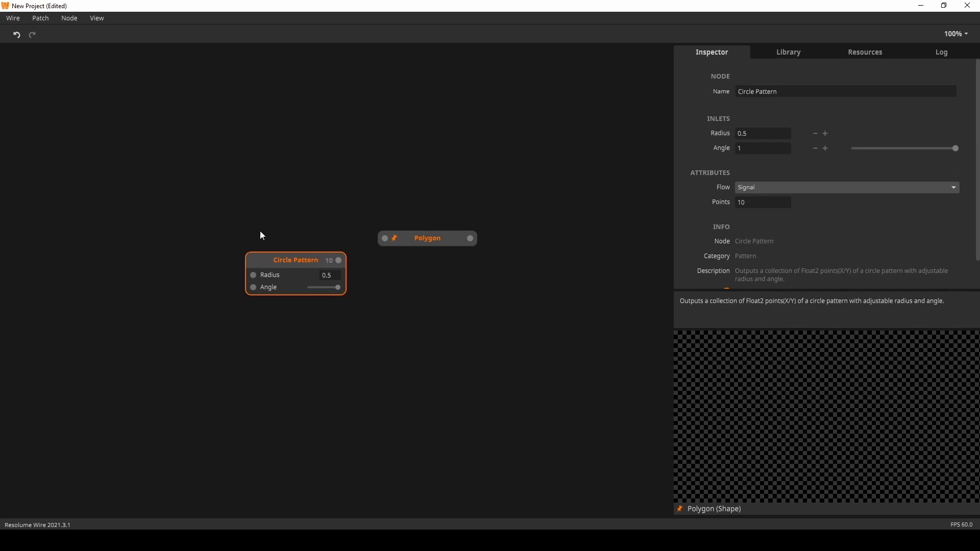
{"action": "left_click_drag", "start_coordinate": [338, 260], "coordinate": [433, 263]}
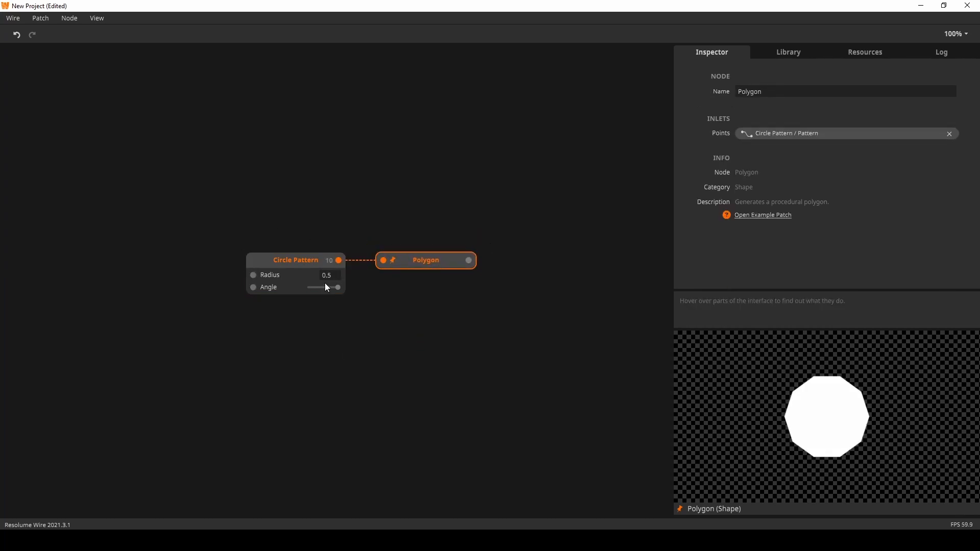
Set the Circle Pattern's Points to 5 and lower its Angle to about 0.79
{"action": "left_click", "coordinate": [311, 268]}
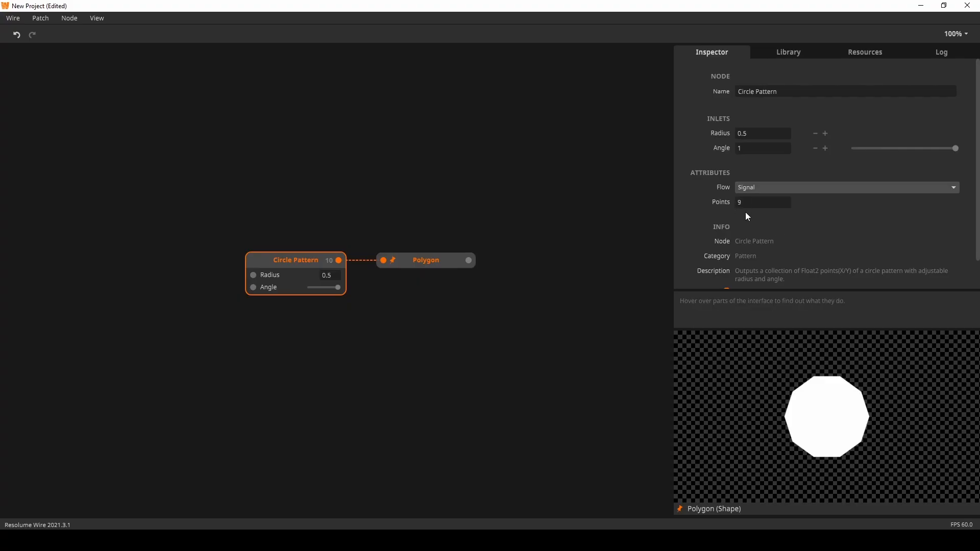
{"action": "left_click_drag", "start_coordinate": [745, 220], "coordinate": [745, 227]}
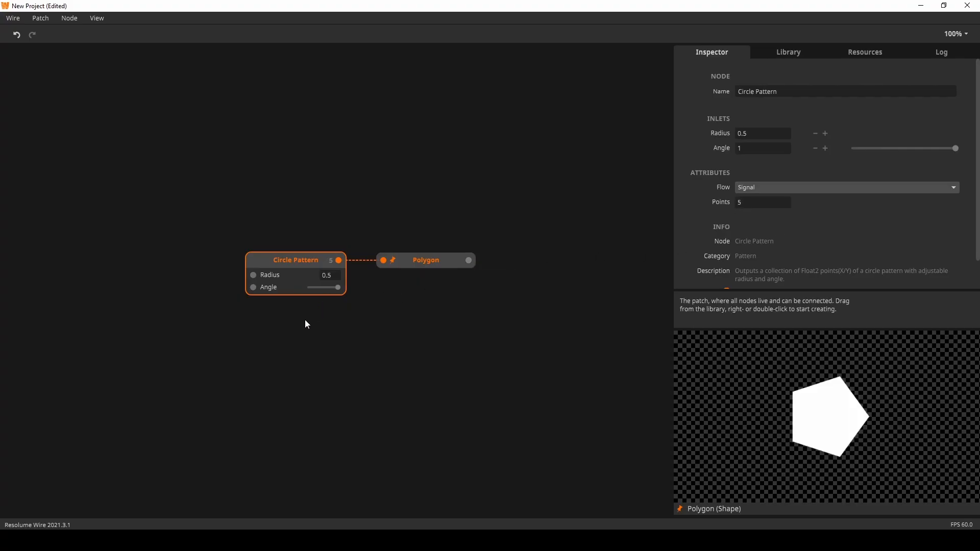
{"action": "mouse_move", "coordinate": [339, 287]}
{"action": "left_mouse_down"}
{"action": "mouse_move", "coordinate": [326, 287]}
{"action": "mouse_move", "coordinate": [347, 298]}
{"action": "mouse_move", "coordinate": [320, 300]}
{"action": "mouse_move", "coordinate": [335, 301]}
{"action": "left_mouse_up"}
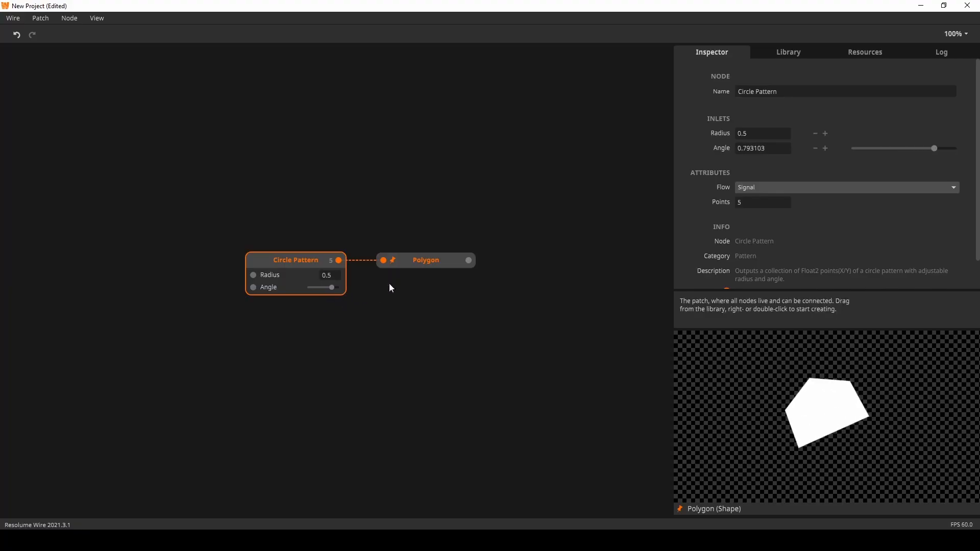
Add an Edge node after the Polygon and connect the Polygon's output to it
{"action": "double_click", "coordinate": [503, 273]}
{"action": "type", "text": "d"}
{"action": "key", "text": "BackSpace"}
{"action": "type", "text": "ed"}
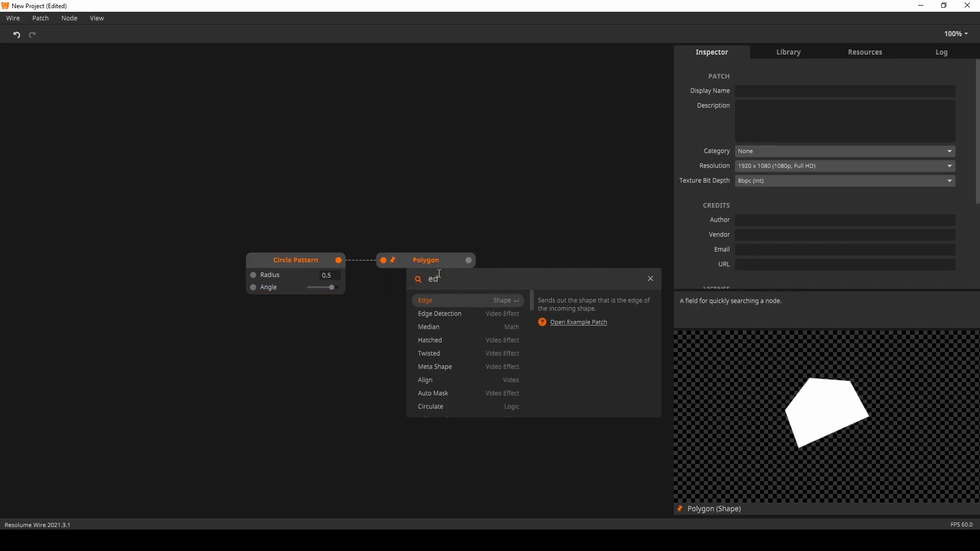
{"action": "left_click", "coordinate": [456, 302]}
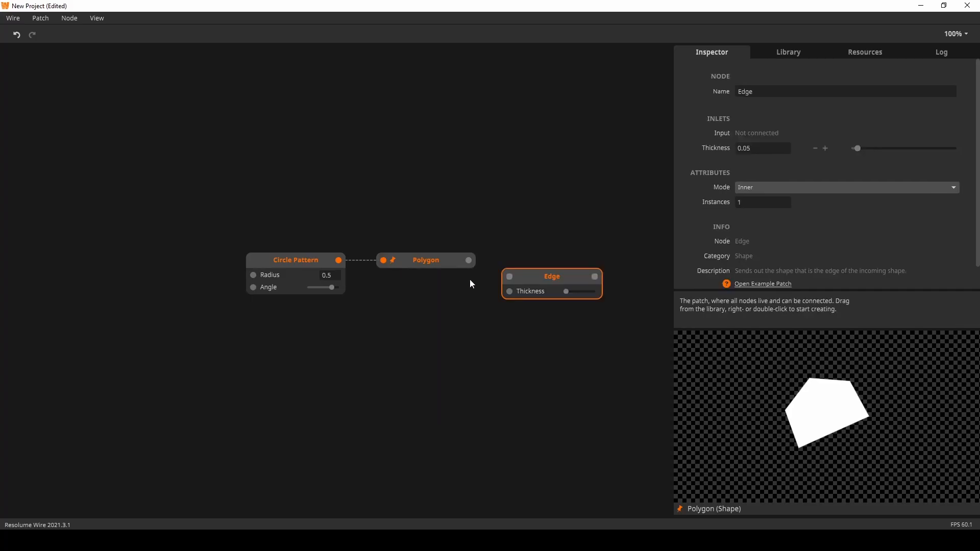
{"action": "left_click_drag", "start_coordinate": [470, 260], "coordinate": [550, 255]}
Unpin the Polygon from the preview and raise the Edge node's Thickness to about 0.12
{"action": "left_click", "coordinate": [404, 263]}
{"action": "left_click", "coordinate": [532, 276]}
{"action": "left_click_drag", "start_coordinate": [560, 267], "coordinate": [562, 271]}
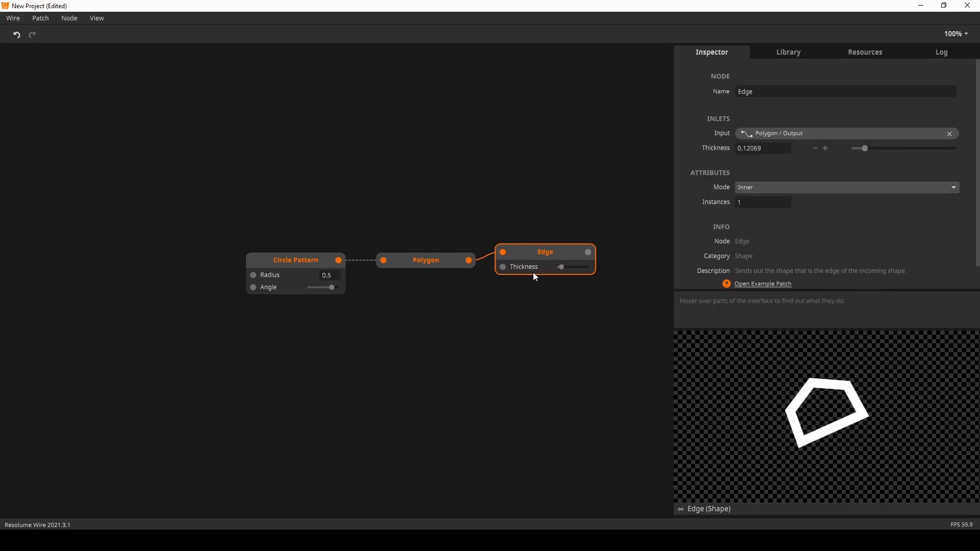
Delete the Circle Pattern and Edge nodes, leaving only the Polygon
{"action": "left_click", "coordinate": [290, 260]}
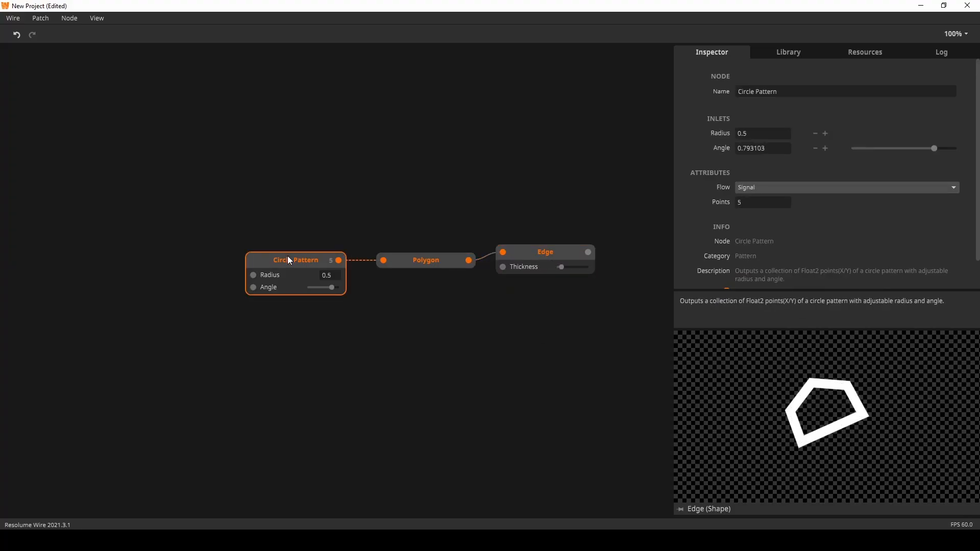
{"action": "key", "text": "Delete"}
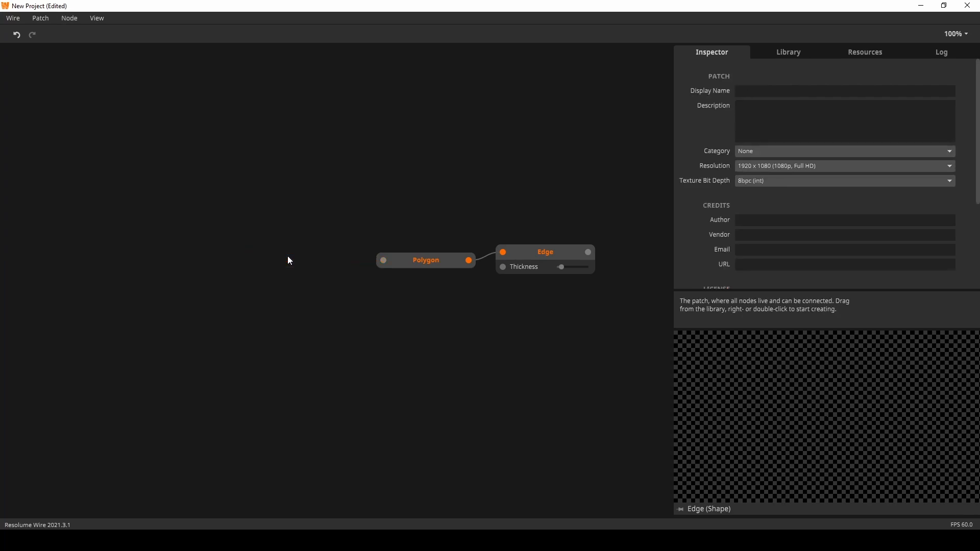
{"action": "left_click", "coordinate": [548, 247]}
{"action": "key", "text": "Delete"}
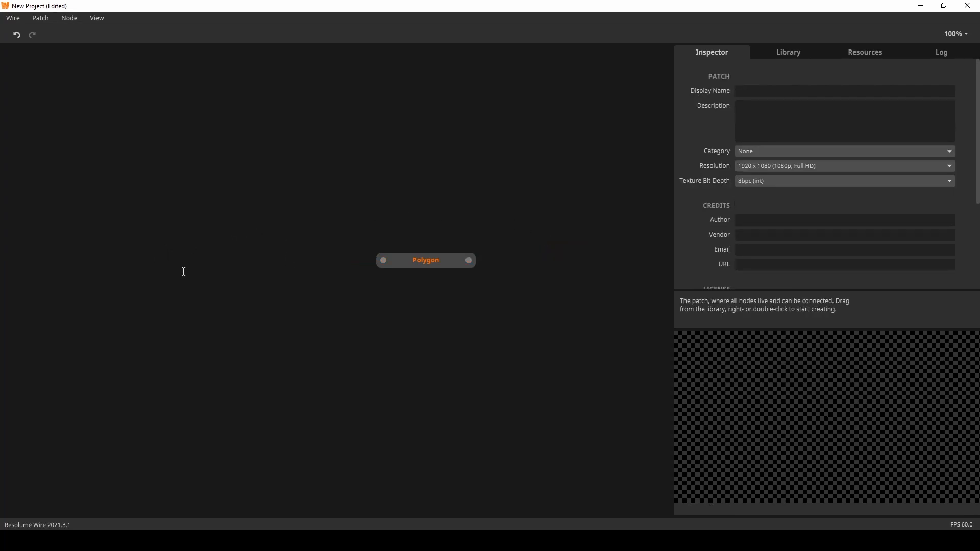
Add a Sine node well ahead of the Polygon and position it roughly level with the Polygon
{"action": "double_click", "coordinate": [183, 272]}
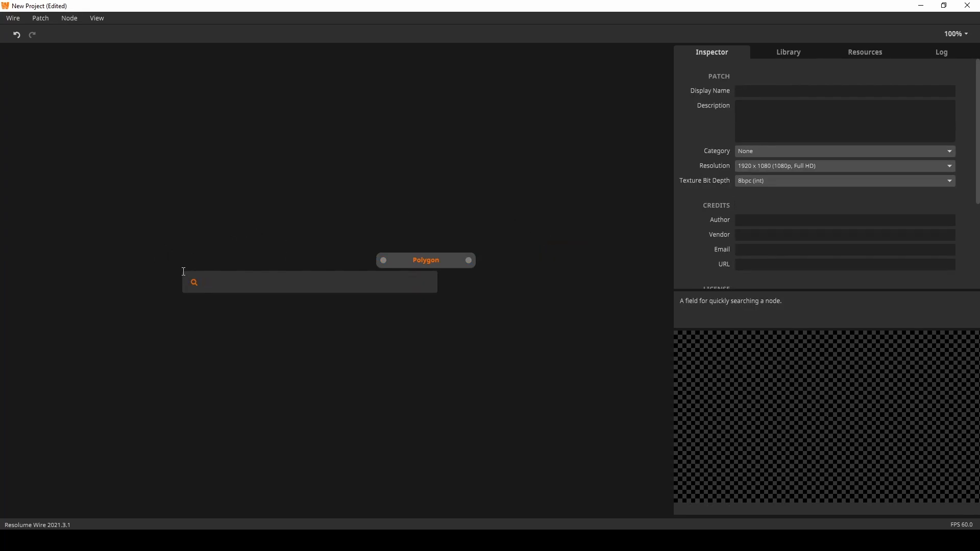
{"action": "type", "text": "sine"}
{"action": "key", "text": "Return"}
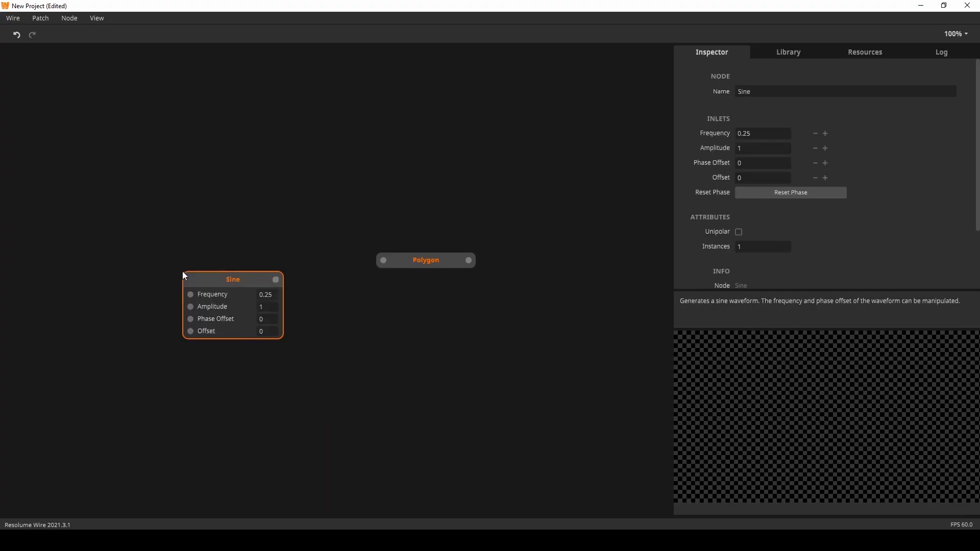
{"action": "left_click_drag", "start_coordinate": [219, 291], "coordinate": [236, 263]}
Add a Linear node before the Sine, connect it to the Sine's Phase Offset, and check the Sine's output values
{"action": "double_click", "coordinate": [121, 320]}
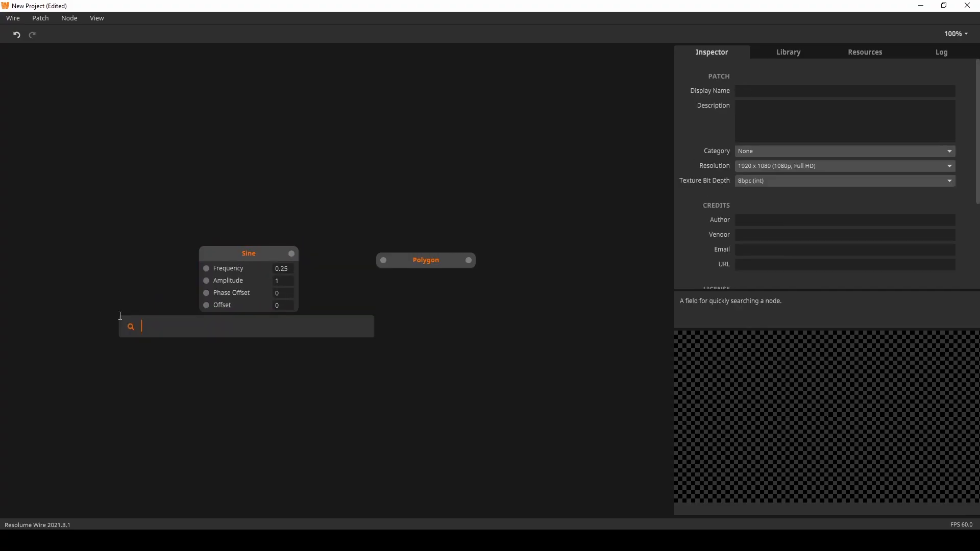
{"action": "type", "text": "lin"}
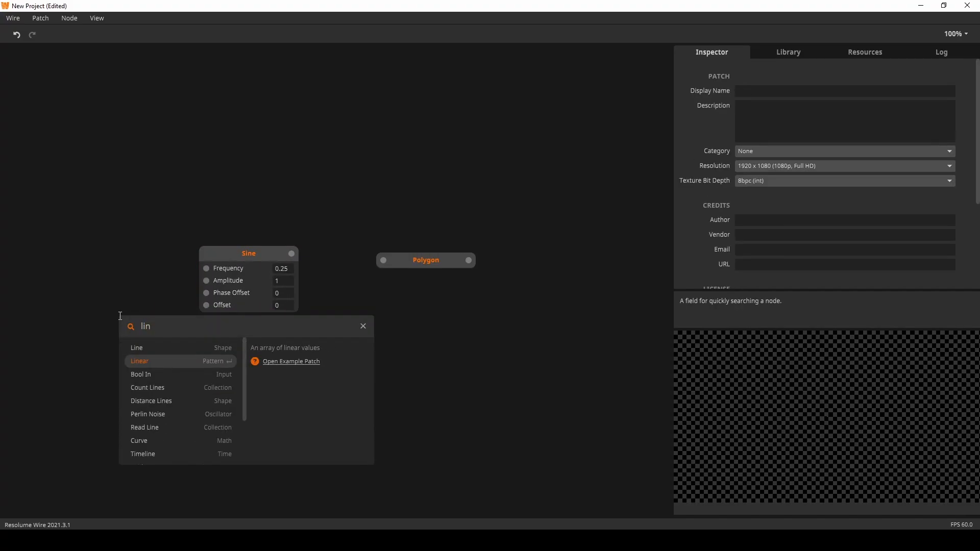
{"action": "key", "text": "Return"}
{"action": "left_click_drag", "start_coordinate": [149, 320], "coordinate": [206, 292]}
{"action": "mouse_move", "coordinate": [292, 255]}
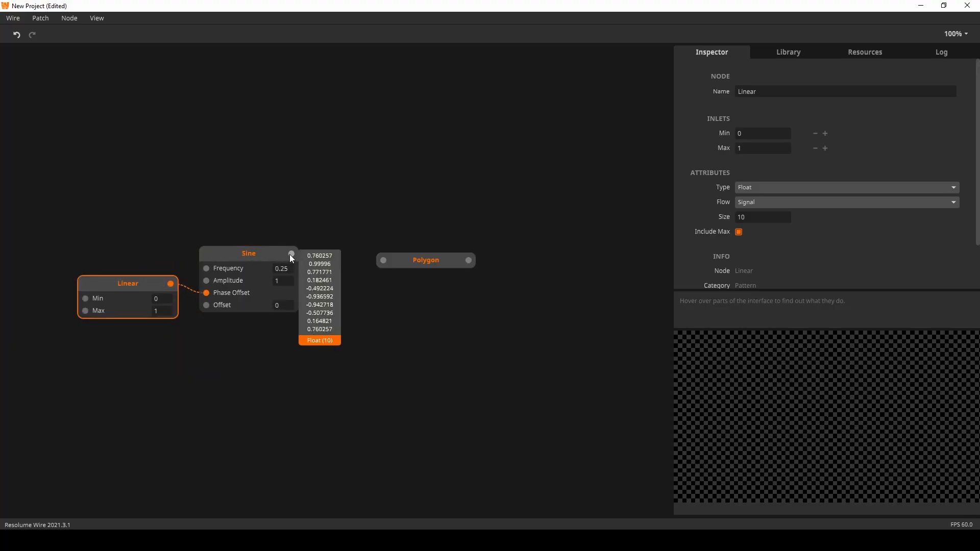
Add a Pack node between the Sine and Polygon, feeding the Sine into X and the Pack's output into the Polygon's Points
{"action": "double_click", "coordinate": [377, 307]}
{"action": "type", "text": "pack"}
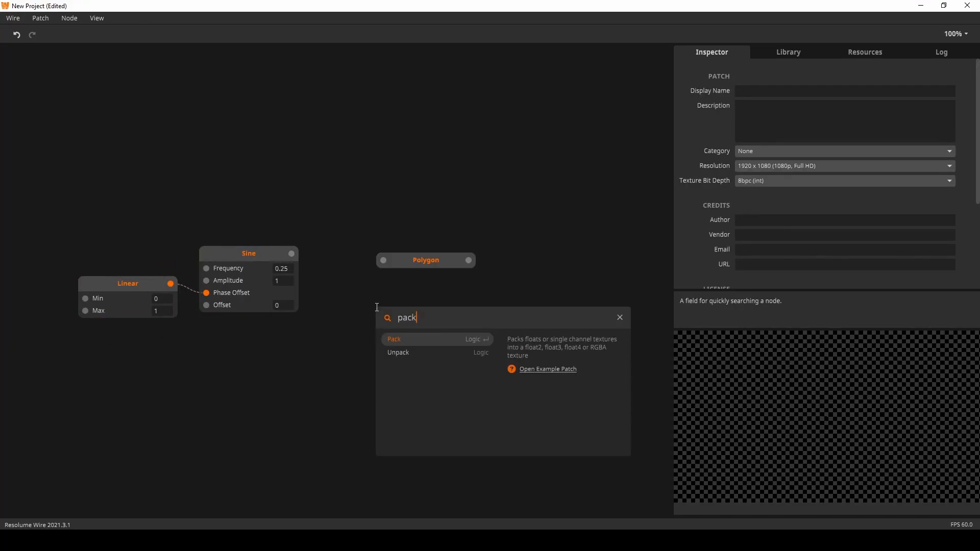
{"action": "key", "text": "Return"}
{"action": "mouse_move", "coordinate": [294, 252]}
{"action": "left_mouse_down"}
{"action": "mouse_move", "coordinate": [384, 330]}
{"action": "mouse_move", "coordinate": [368, 299]}
{"action": "mouse_move", "coordinate": [385, 262]}
{"action": "mouse_move", "coordinate": [504, 275]}
{"action": "left_mouse_up"}
{"action": "left_click_drag", "start_coordinate": [336, 288], "coordinate": [345, 250]}
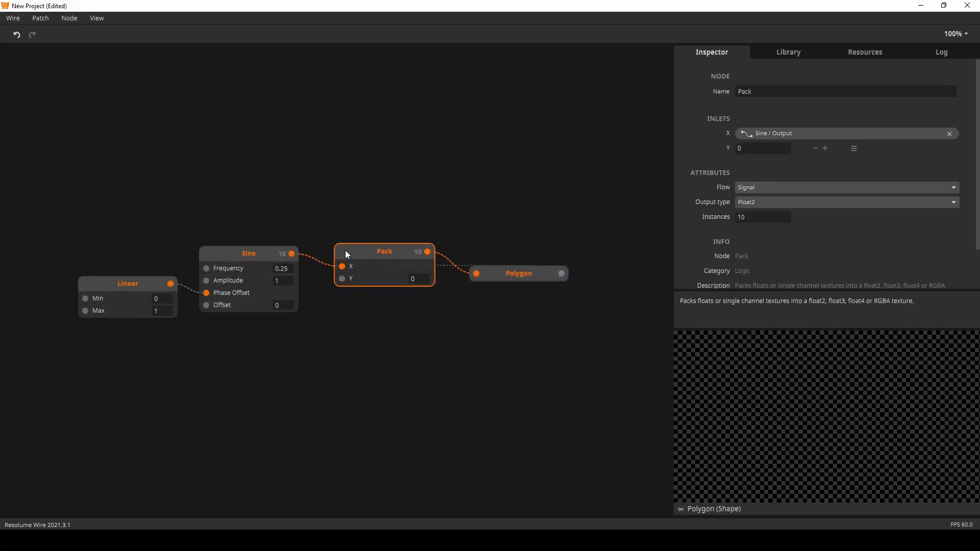
{"action": "left_click", "coordinate": [523, 274]}
{"action": "left_click_drag", "start_coordinate": [524, 274], "coordinate": [519, 266]}
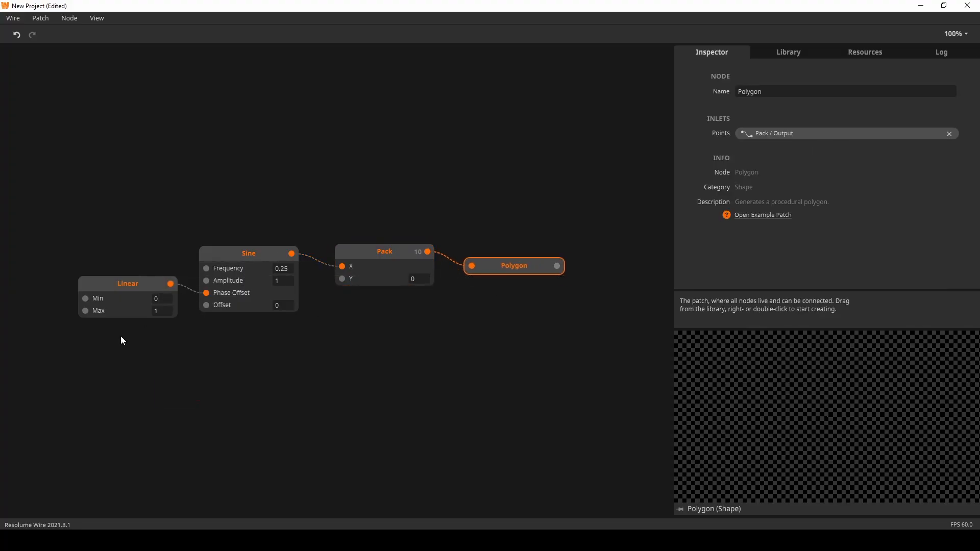
Duplicate the Linear and Sine pair below the originals, connect the copied Sine to the Pack's Y, and align the Polygon with the Pack
{"action": "left_click_drag", "start_coordinate": [120, 337], "coordinate": [342, 279]}
{"action": "left_click_drag", "start_coordinate": [517, 267], "coordinate": [527, 252]}
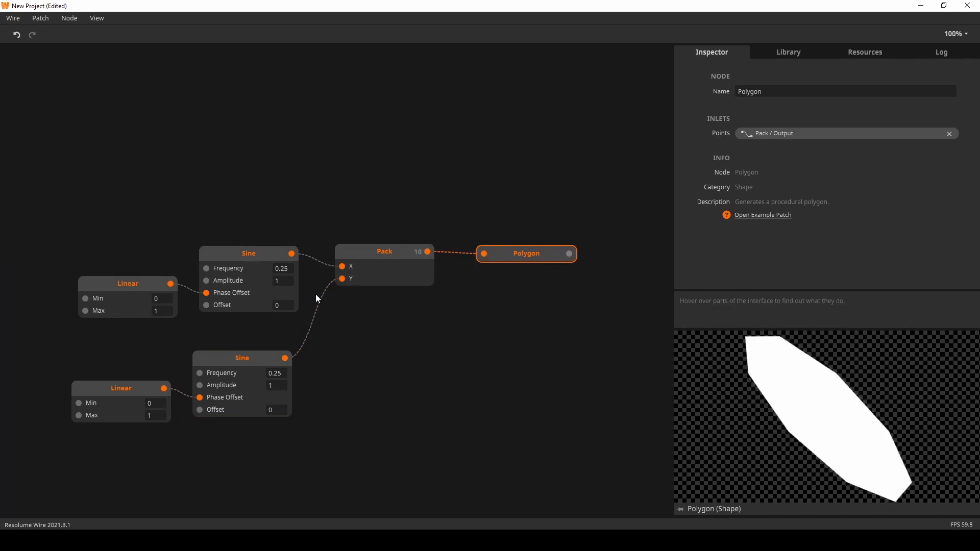
Add an Edge node after the Polygon and feed the Polygon's output into its Input
{"action": "double_click", "coordinate": [582, 277]}
{"action": "type", "text": "ed"}
{"action": "left_click", "coordinate": [449, 314]}
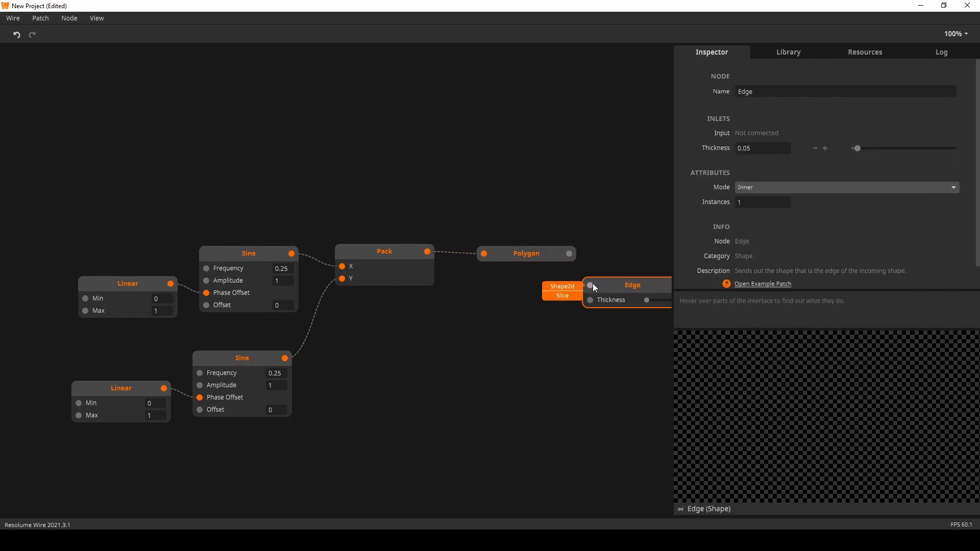
{"action": "left_click_drag", "start_coordinate": [590, 285], "coordinate": [569, 253]}
Line the Edge node up beside the Polygon and pin the Edge in the preview
{"action": "left_click_drag", "start_coordinate": [578, 338], "coordinate": [479, 350]}
{"action": "left_click_drag", "start_coordinate": [524, 300], "coordinate": [532, 269]}
{"action": "left_click", "coordinate": [680, 508]}
Vary the wave inputs: set the lower Linear's Min to -0.5, the upper Linear's Min to 0.1 and the lower Sine's Amplitude to 0.6
{"action": "left_click_drag", "start_coordinate": [270, 422], "coordinate": [317, 402]}
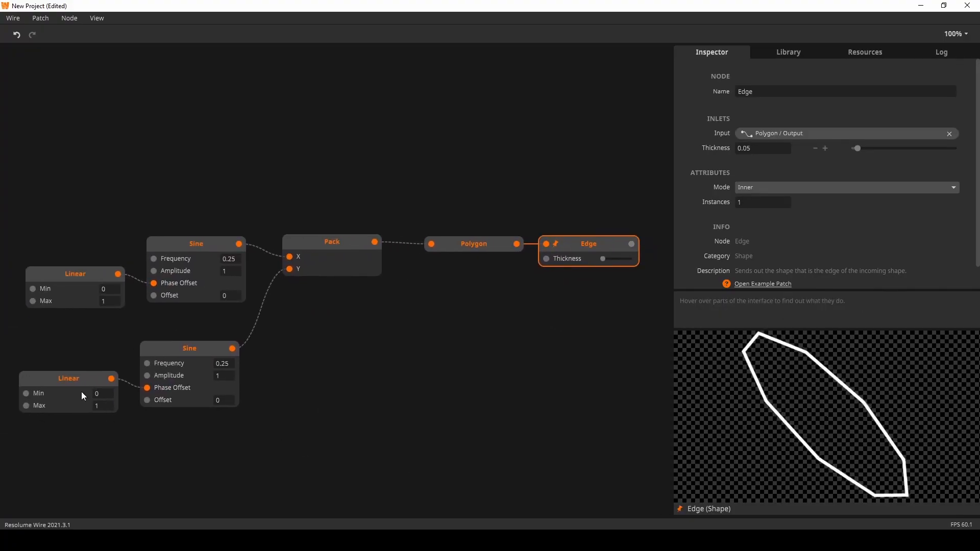
{"action": "left_click_drag", "start_coordinate": [85, 377], "coordinate": [109, 387]}
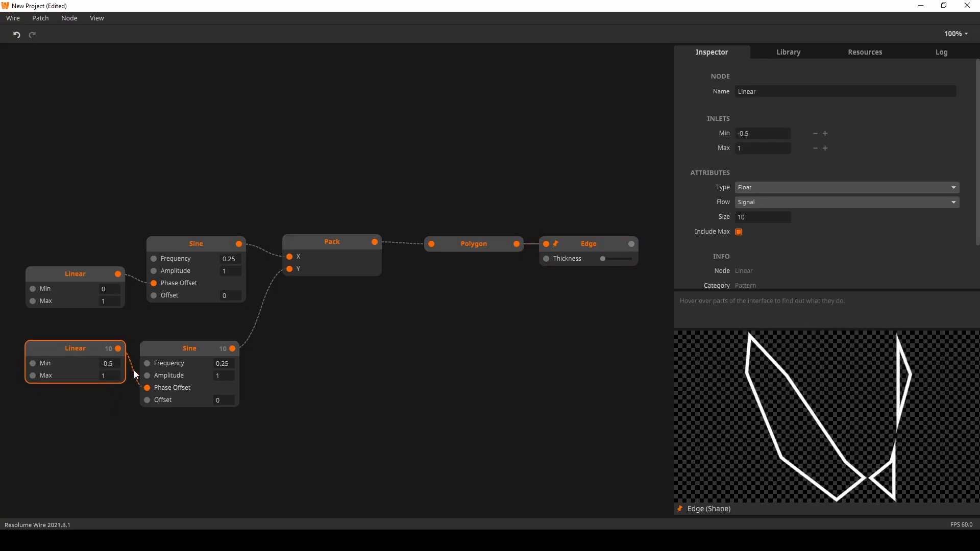
{"action": "mouse_move", "coordinate": [113, 291]}
{"action": "left_mouse_down"}
{"action": "mouse_move", "coordinate": [120, 262]}
{"action": "mouse_move", "coordinate": [121, 295]}
{"action": "mouse_move", "coordinate": [124, 286]}
{"action": "left_mouse_up"}
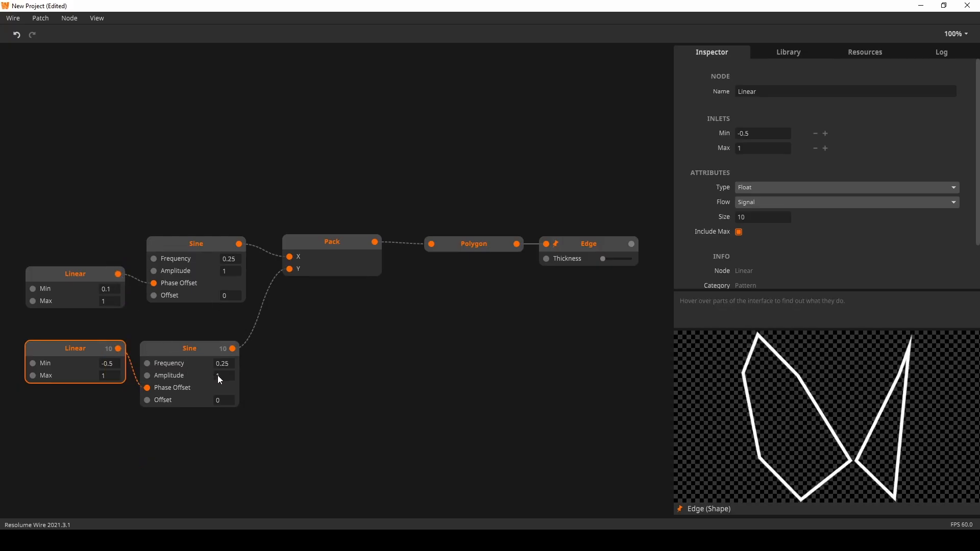
{"action": "left_click_drag", "start_coordinate": [217, 375], "coordinate": [222, 388]}
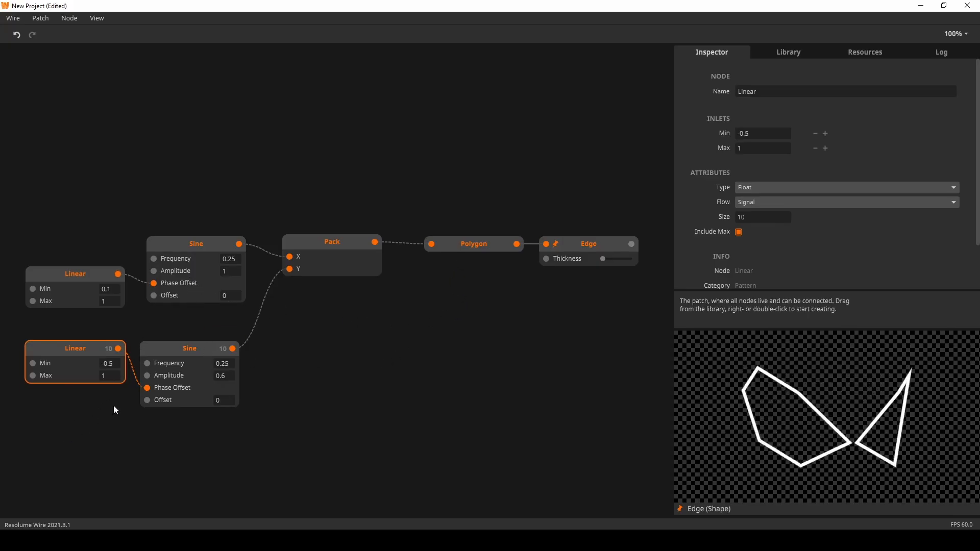
Replace both Linear and Sine pairs with a Perlin Noise node below the Pack node
{"action": "left_click_drag", "start_coordinate": [70, 445], "coordinate": [192, 263]}
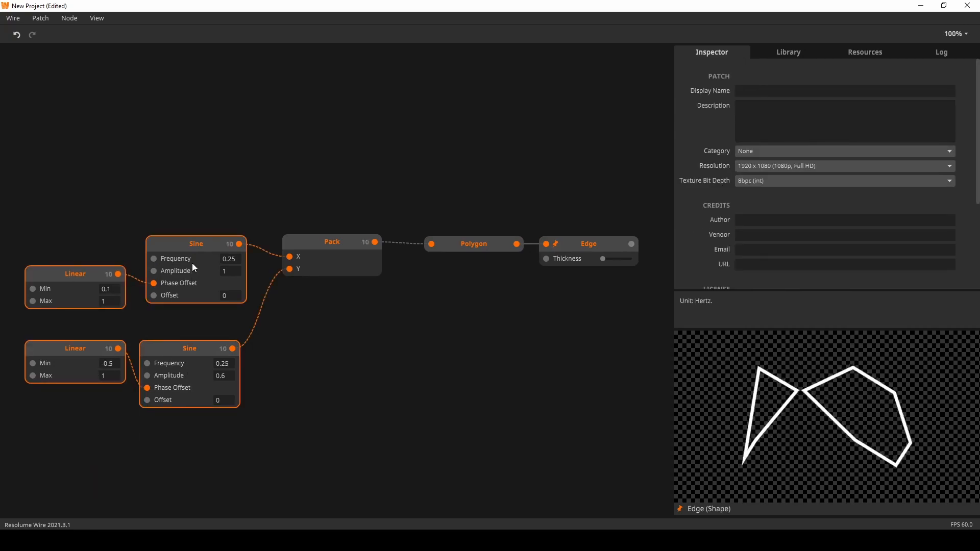
{"action": "key", "text": "Delete"}
{"action": "double_click", "coordinate": [200, 307]}
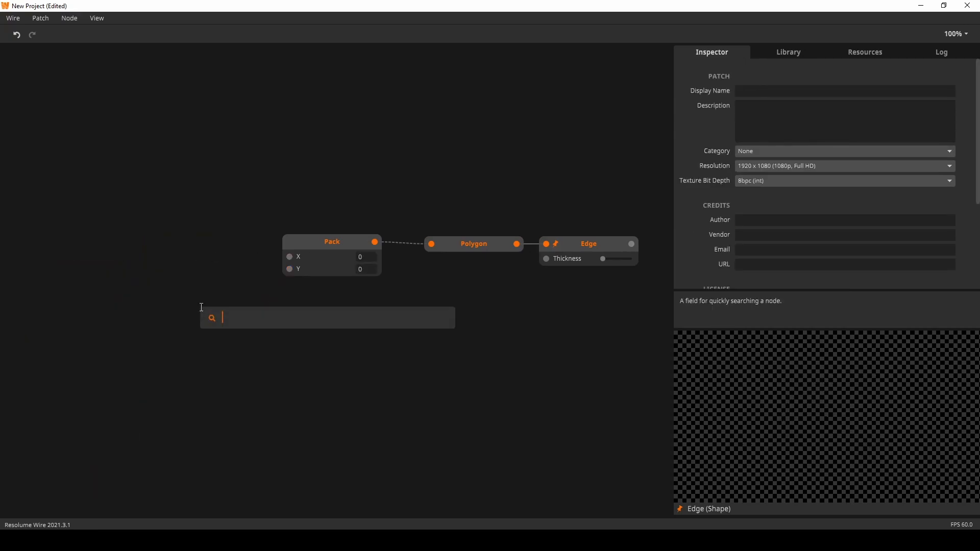
{"action": "type", "text": "perli"}
{"action": "key", "text": "Return"}
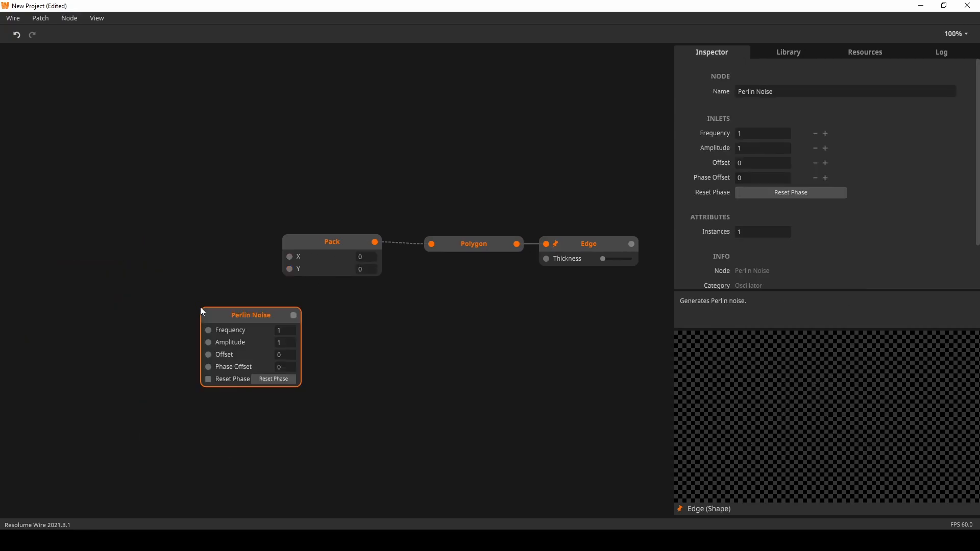
Set up two stacked Perlin Noise nodes beside the Pack node and wire the upper one to X and the lower to Y
{"action": "left_click_drag", "start_coordinate": [227, 316], "coordinate": [178, 360]}
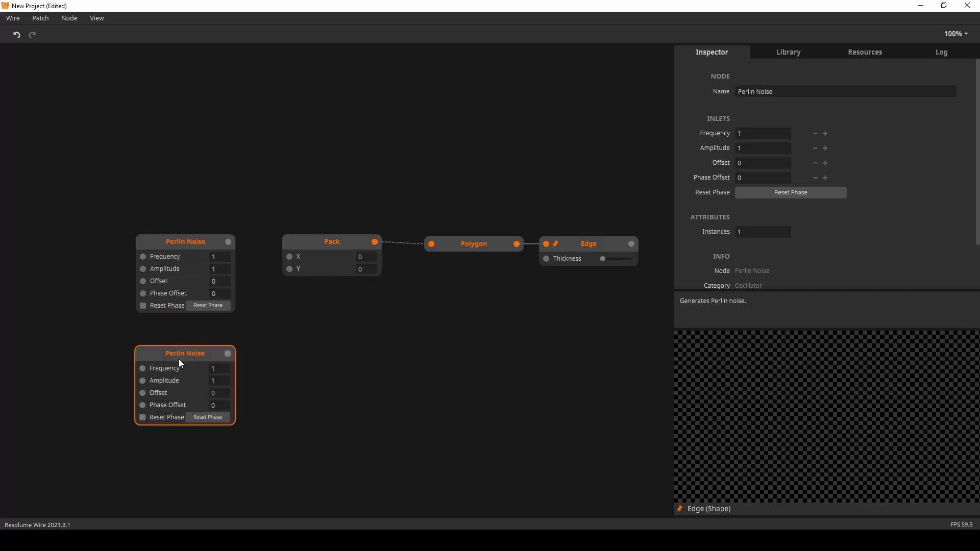
{"action": "left_click_drag", "start_coordinate": [104, 340], "coordinate": [184, 331]}
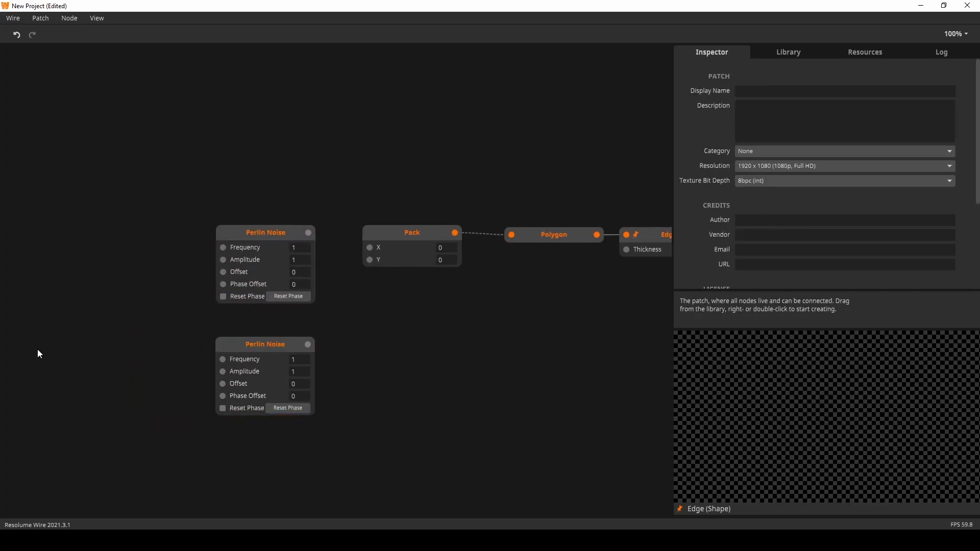
{"action": "double_click", "coordinate": [105, 340]}
{"action": "left_click_drag", "start_coordinate": [310, 233], "coordinate": [387, 248]}
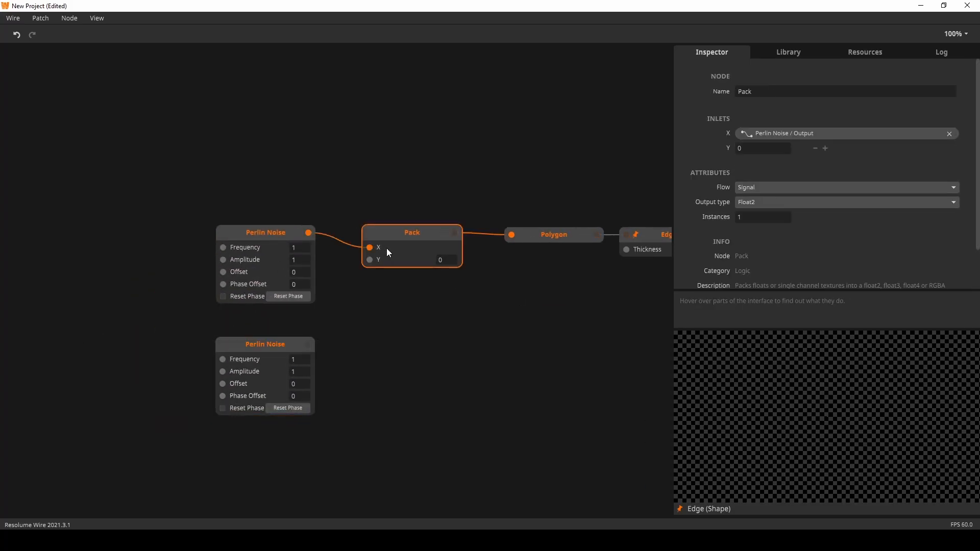
{"action": "left_click_drag", "start_coordinate": [310, 343], "coordinate": [369, 260]}
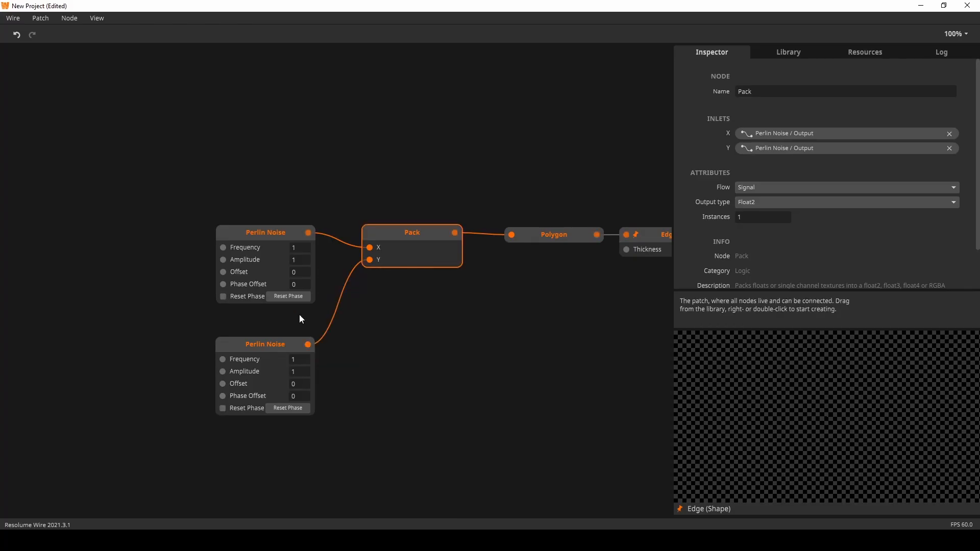
Add a Linear node and connect its output to the Phase Offset of both Perlin Noise nodes
{"action": "double_click", "coordinate": [152, 296]}
{"action": "type", "text": "linea"}
{"action": "key", "text": "Return"}
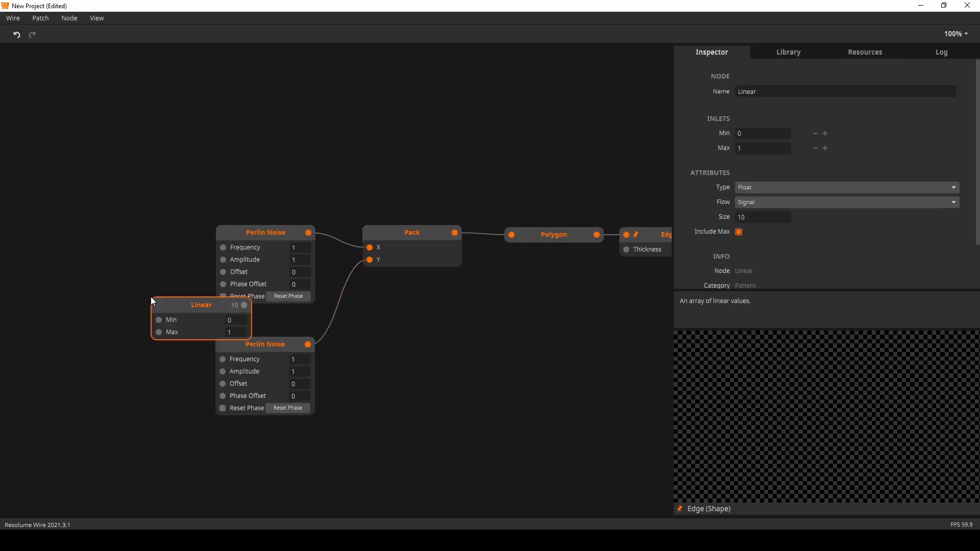
{"action": "left_click_drag", "start_coordinate": [175, 301], "coordinate": [222, 395]}
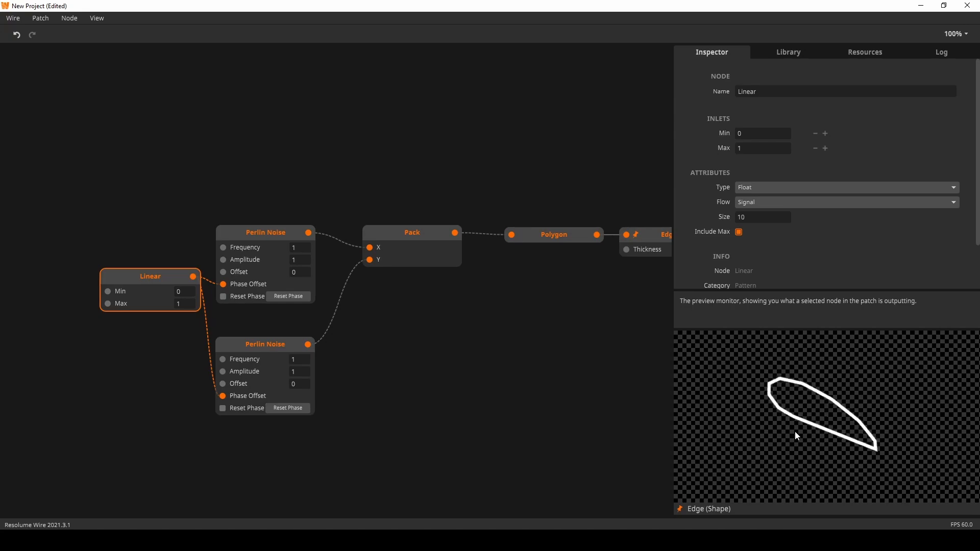
Space out the Linear node from the Perlin Noise nodes and tidy the layout up to the Pack node
{"action": "left_click_drag", "start_coordinate": [563, 339], "coordinate": [526, 307]}
{"action": "left_click_drag", "start_coordinate": [128, 256], "coordinate": [74, 280]}
{"action": "left_click_drag", "start_coordinate": [72, 390], "coordinate": [217, 212]}
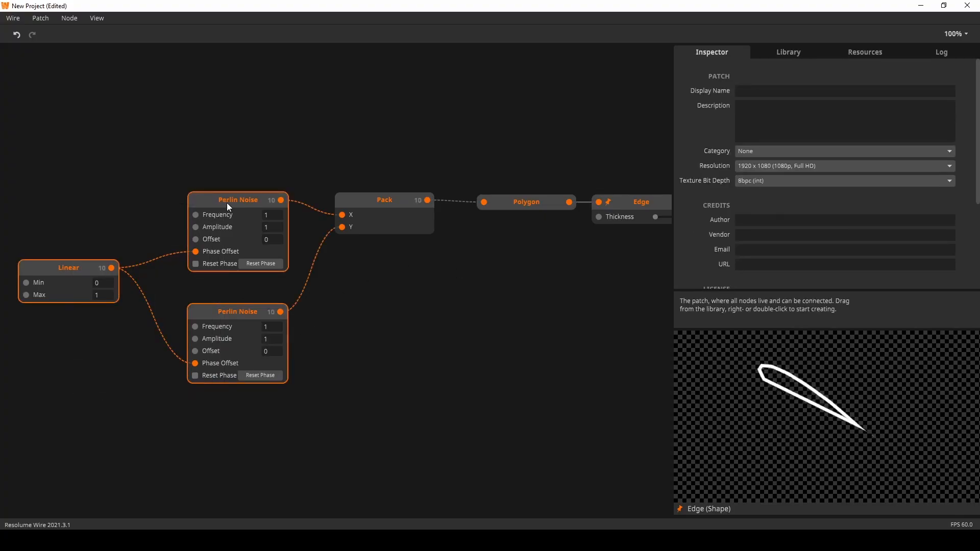
{"action": "left_click_drag", "start_coordinate": [372, 208], "coordinate": [358, 208]}
Add a Circle Pattern node and place it above the Pack node
{"action": "left_click_drag", "start_coordinate": [463, 250], "coordinate": [305, 290]}
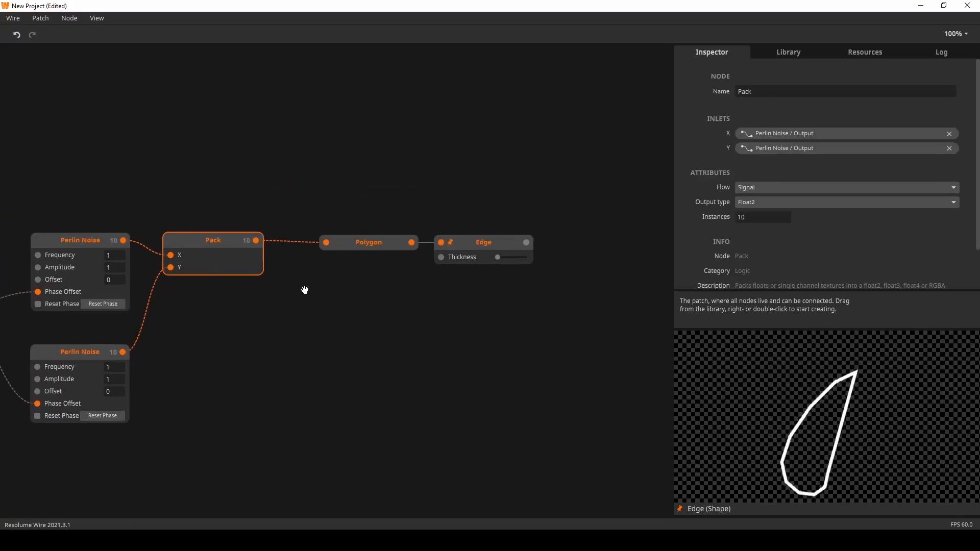
{"action": "double_click", "coordinate": [195, 171]}
{"action": "type", "text": "ci"}
{"action": "key", "text": "Down"}
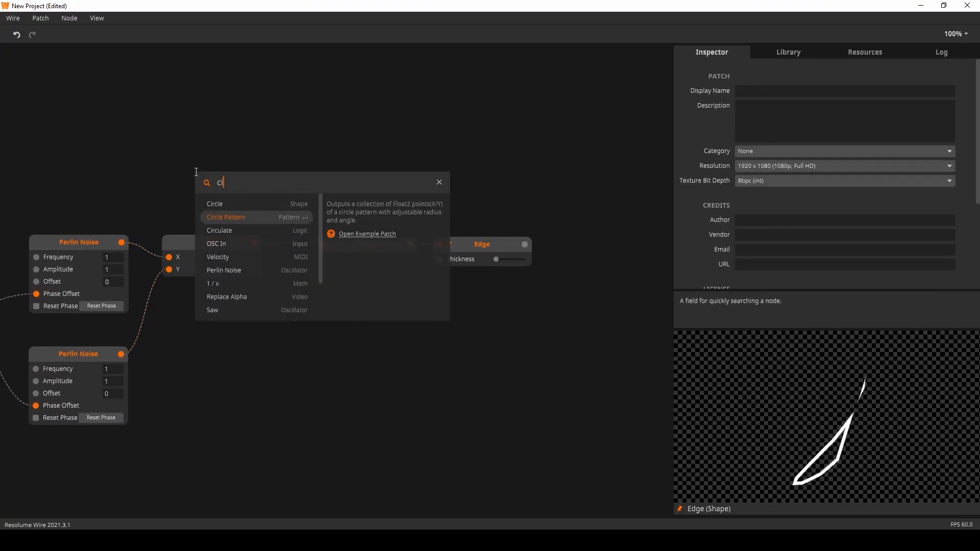
{"action": "key", "text": "Return"}
{"action": "left_click_drag", "start_coordinate": [215, 188], "coordinate": [192, 176]}
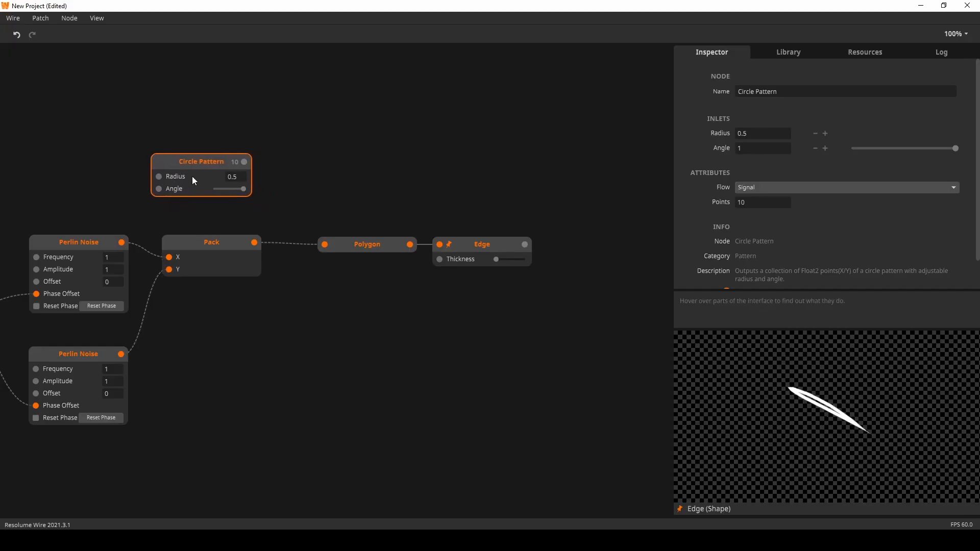
Insert a Cross Fader before the Polygon, with the Circle Pattern on Input 1 and the Pack on Input 2, making room for it
{"action": "left_click_drag", "start_coordinate": [378, 280], "coordinate": [488, 225]}
{"action": "left_click_drag", "start_coordinate": [390, 240], "coordinate": [508, 239]}
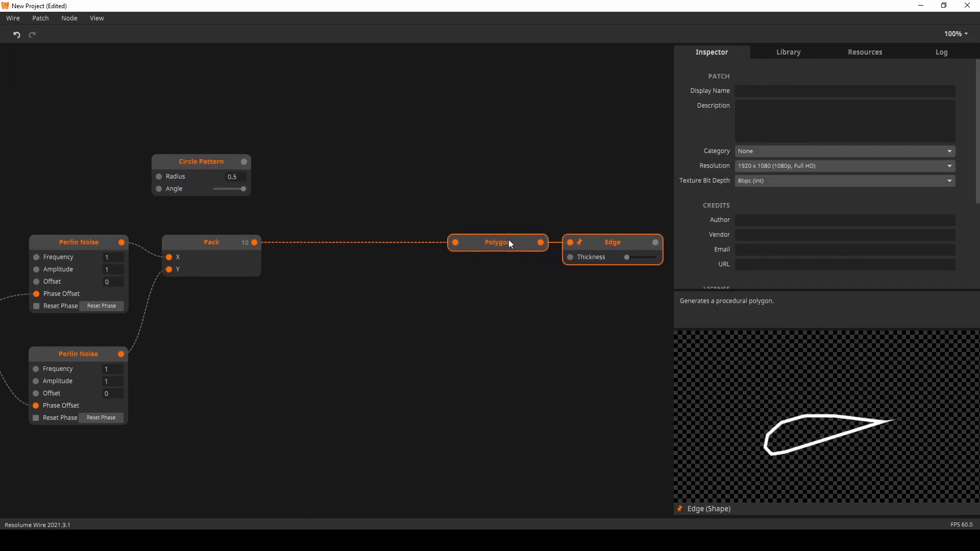
{"action": "double_click", "coordinate": [348, 187]}
{"action": "type", "text": "cro"}
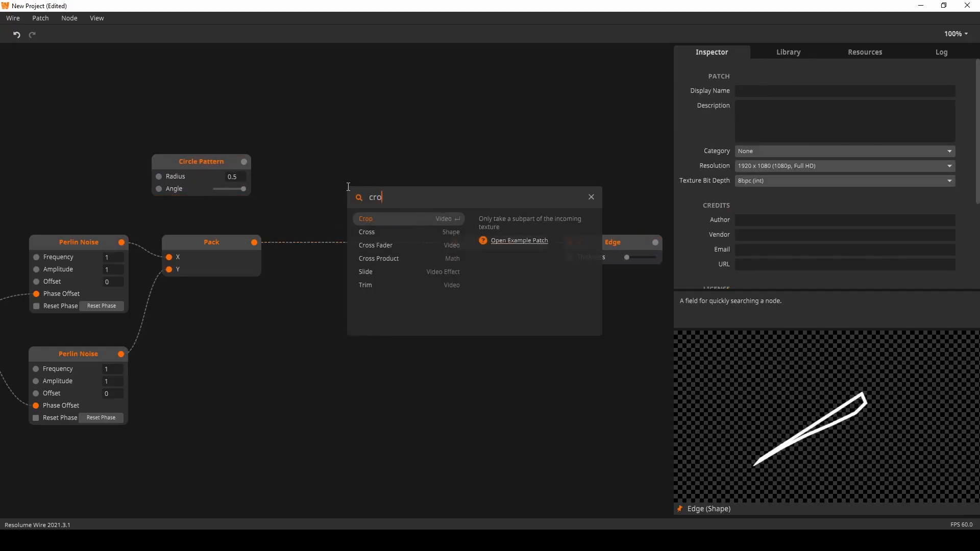
{"action": "key", "text": "Down"}
{"action": "key", "text": "Down"}
{"action": "key", "text": "Return"}
{"action": "left_click_drag", "start_coordinate": [243, 161], "coordinate": [365, 211]}
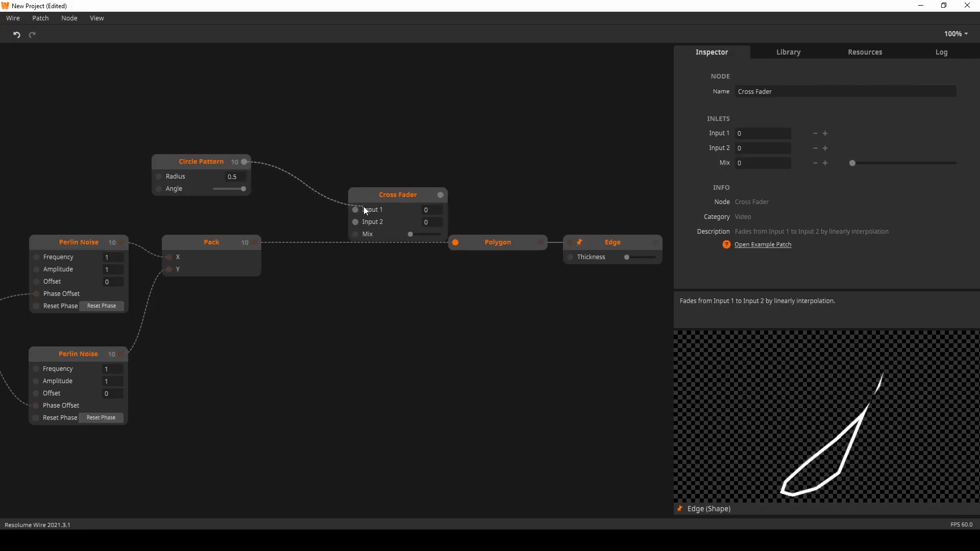
{"action": "left_click_drag", "start_coordinate": [254, 243], "coordinate": [456, 242]}
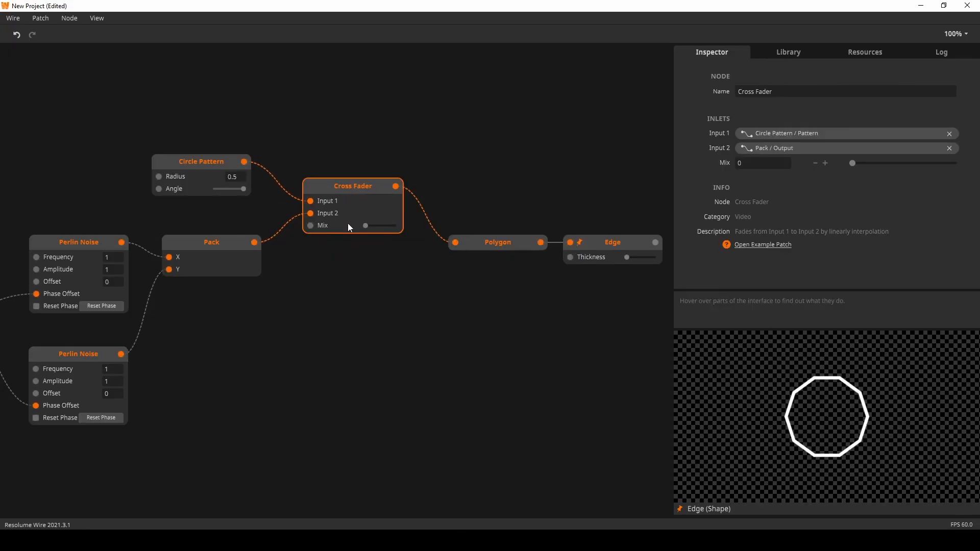
Vary the Cross Fader's Mix up to 1 and settle it at about 0.21
{"action": "left_click_drag", "start_coordinate": [366, 225], "coordinate": [368, 225]}
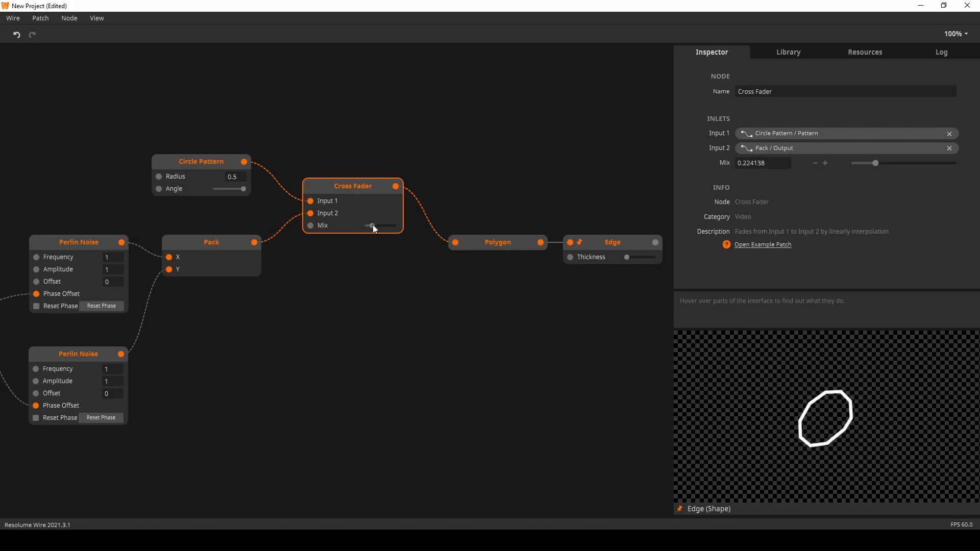
{"action": "left_click_drag", "start_coordinate": [375, 229], "coordinate": [414, 236]}
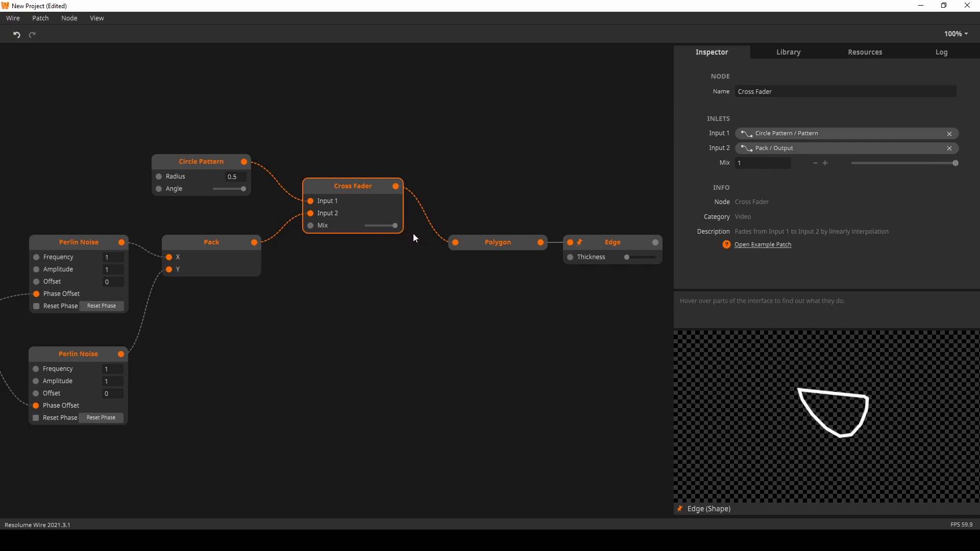
{"action": "left_click_drag", "start_coordinate": [400, 234], "coordinate": [374, 236]}
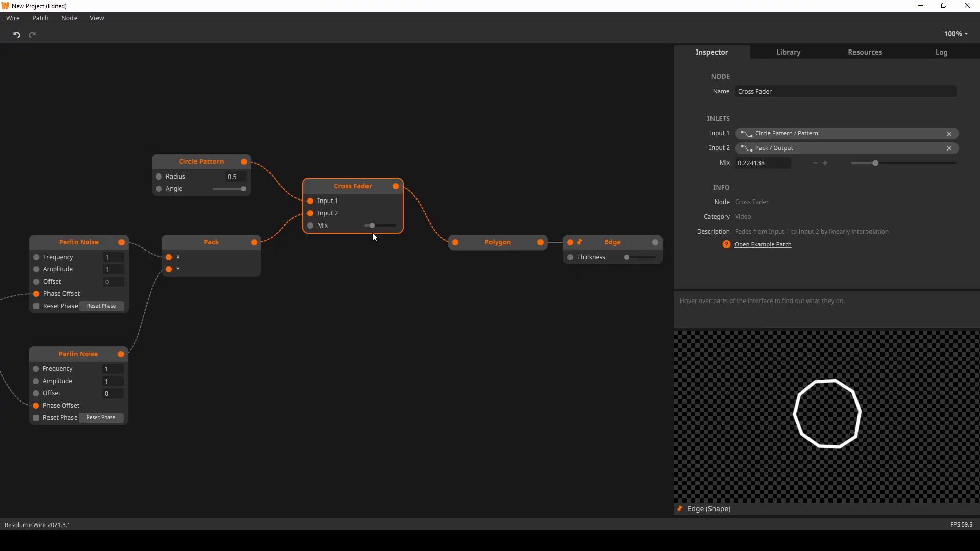
{"action": "mouse_move", "coordinate": [372, 233]}
{"action": "left_mouse_down"}
{"action": "mouse_move", "coordinate": [363, 233]}
{"action": "mouse_move", "coordinate": [371, 233]}
{"action": "left_mouse_up"}
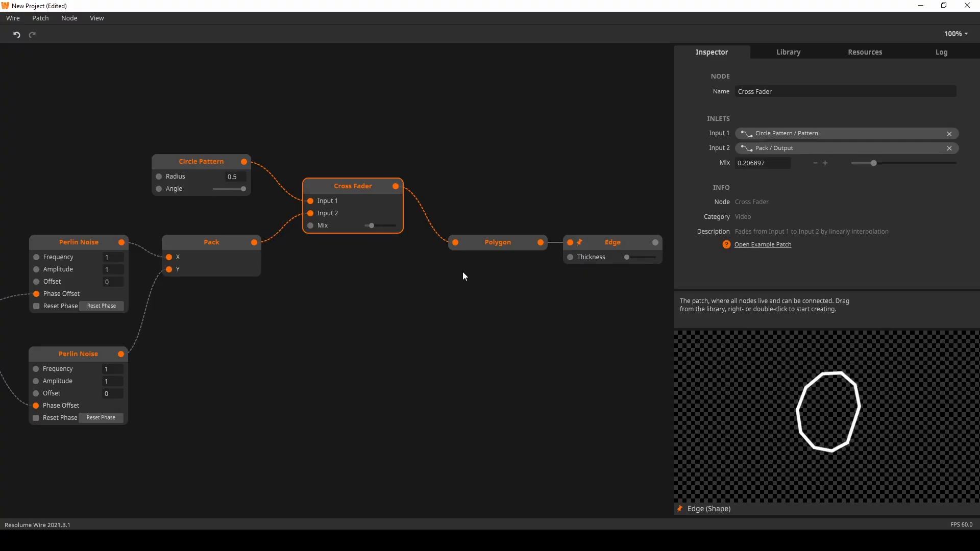
Insert a Shuffle node between the Cross Fader and the Polygon, moving the Polygon and Edge aside to fit it
{"action": "left_click_drag", "start_coordinate": [401, 296], "coordinate": [244, 271]}
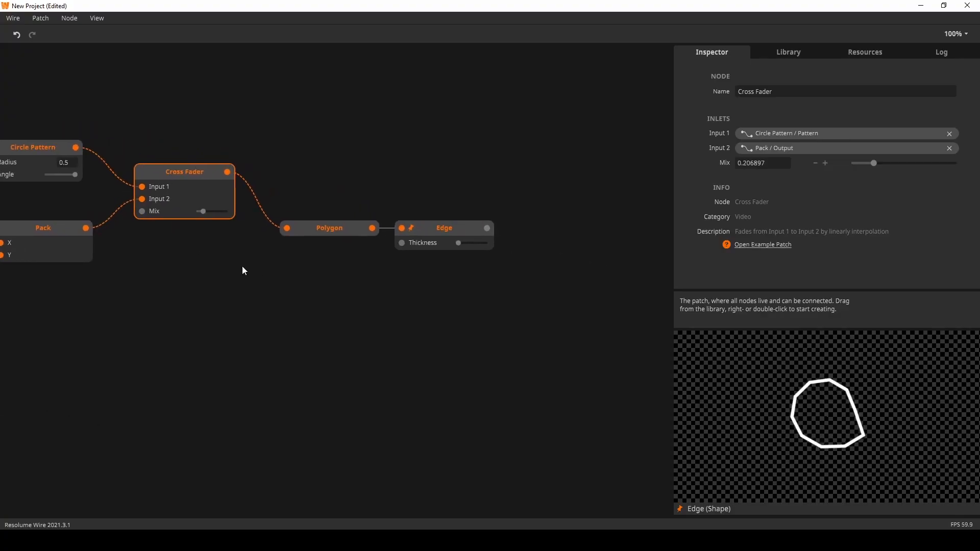
{"action": "left_click_drag", "start_coordinate": [325, 328], "coordinate": [464, 162]}
{"action": "left_click_drag", "start_coordinate": [339, 223], "coordinate": [467, 176]}
{"action": "double_click", "coordinate": [354, 229]}
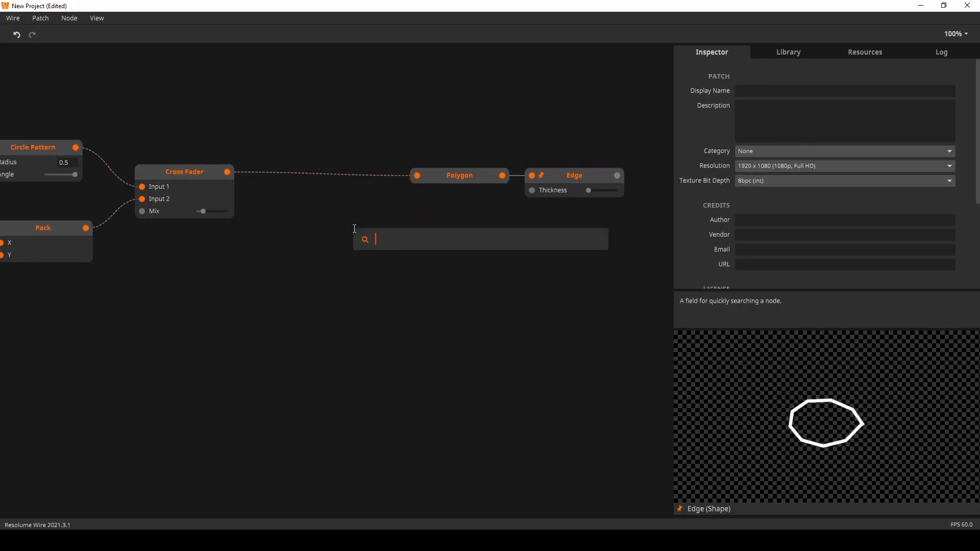
{"action": "type", "text": "shuffle"}
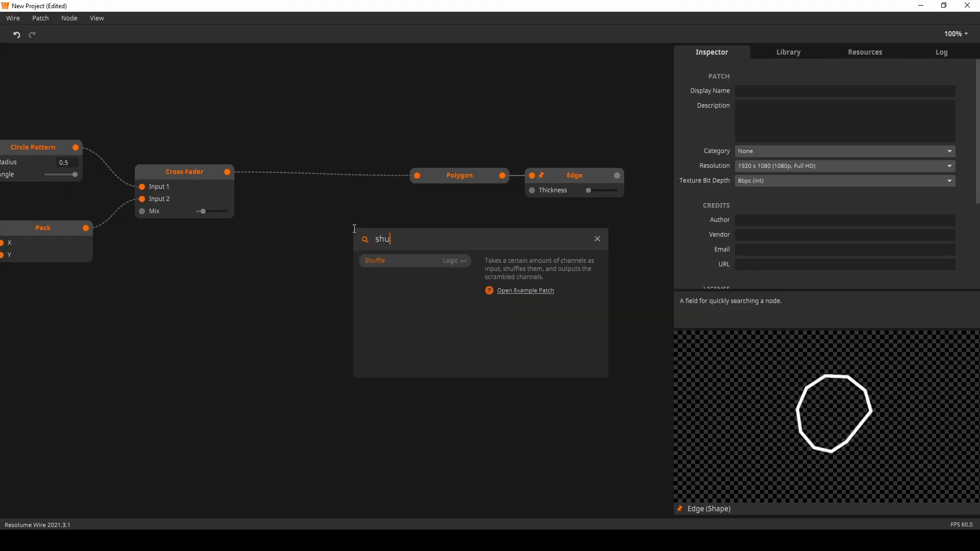
{"action": "key", "text": "Return"}
{"action": "left_click_drag", "start_coordinate": [227, 172], "coordinate": [325, 204]}
{"action": "left_click_drag", "start_coordinate": [386, 207], "coordinate": [417, 176]}
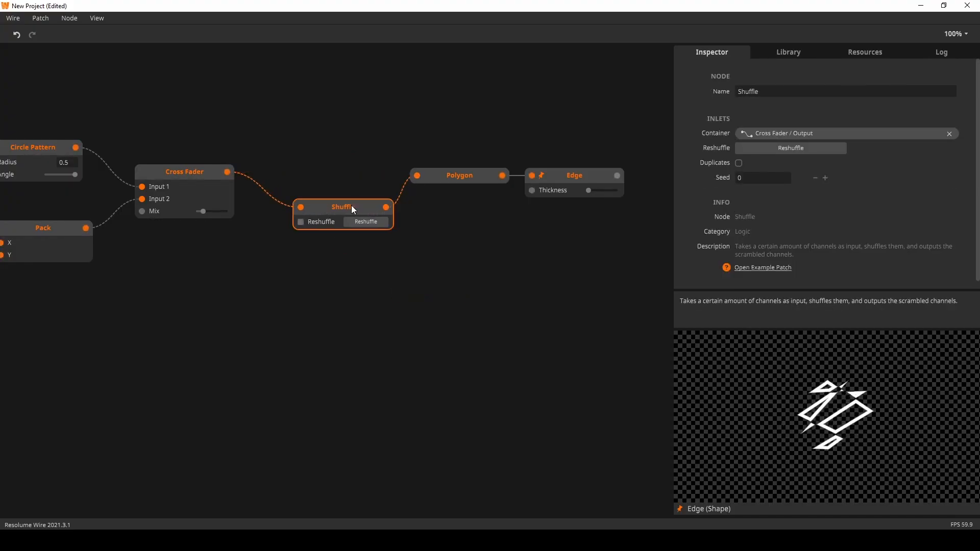
{"action": "left_click_drag", "start_coordinate": [351, 205], "coordinate": [342, 181]}
Reshuffle the polygon's points several times while lowering and raising the Cross Fader's Mix
{"action": "left_click", "coordinate": [366, 198]}
{"action": "left_click_drag", "start_coordinate": [203, 211], "coordinate": [191, 212]}
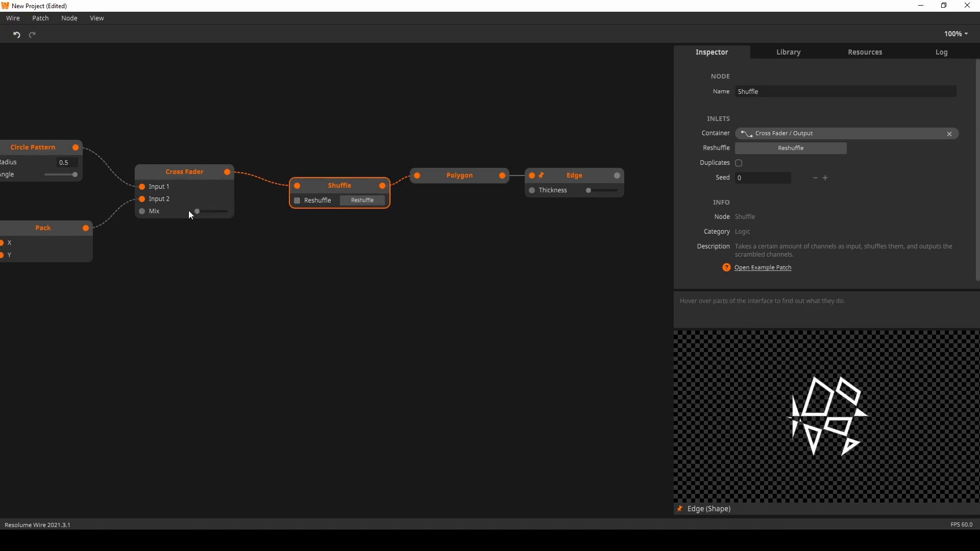
{"action": "left_click", "coordinate": [360, 201]}
{"action": "left_click", "coordinate": [364, 202]}
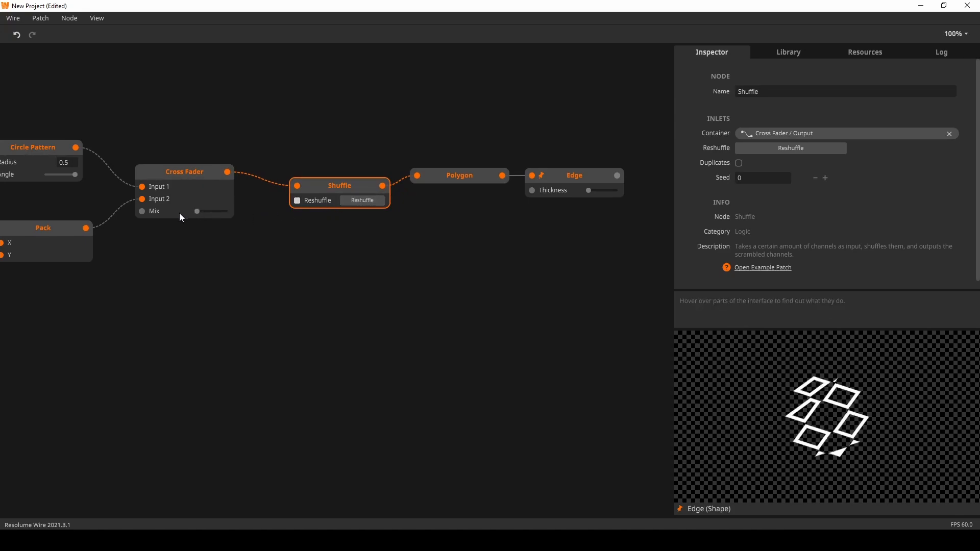
{"action": "mouse_move", "coordinate": [200, 213]}
{"action": "left_mouse_down"}
{"action": "mouse_move", "coordinate": [228, 212]}
{"action": "mouse_move", "coordinate": [209, 212]}
{"action": "left_mouse_up"}
{"action": "left_click", "coordinate": [359, 201]}
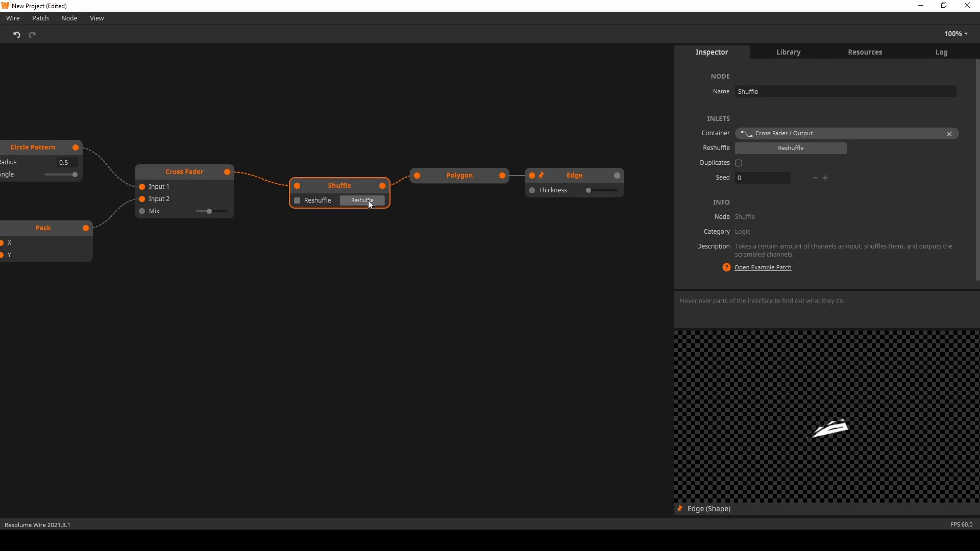
{"action": "left_click", "coordinate": [368, 201]}
{"action": "left_click", "coordinate": [369, 200]}
{"action": "left_click", "coordinate": [368, 201]}
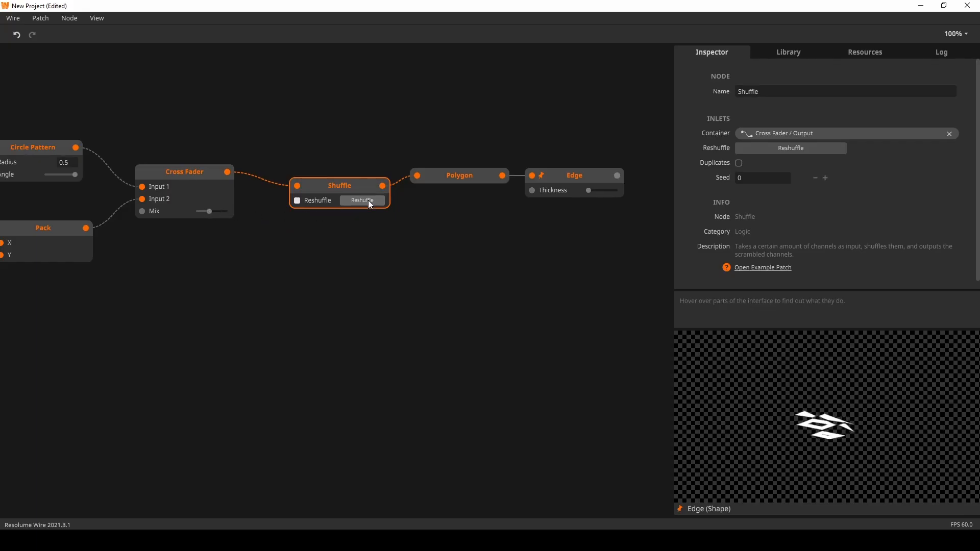
{"action": "left_click", "coordinate": [369, 200]}
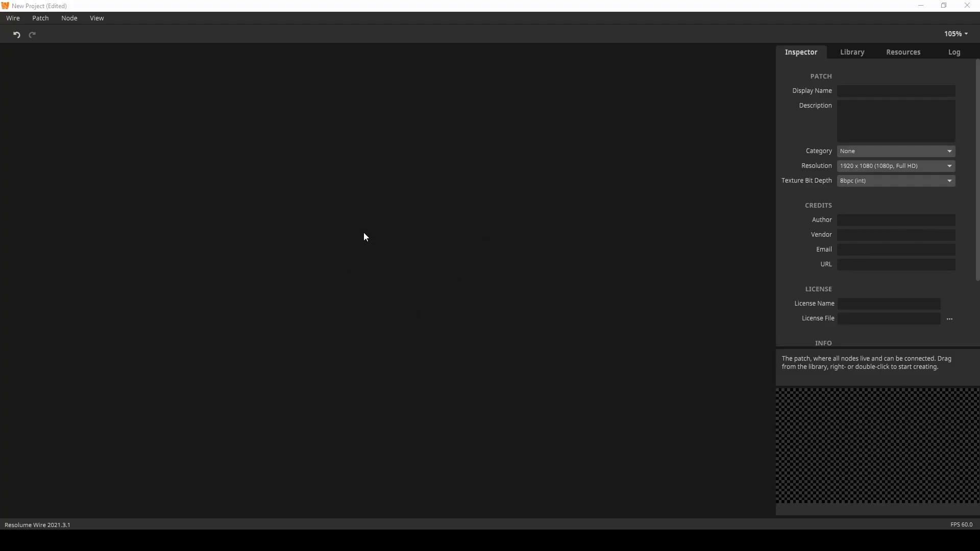
Add a Texture In node to the empty patch and route the Wire Logo into it
{"action": "double_click", "coordinate": [360, 215]}
{"action": "type", "text": "tex"}
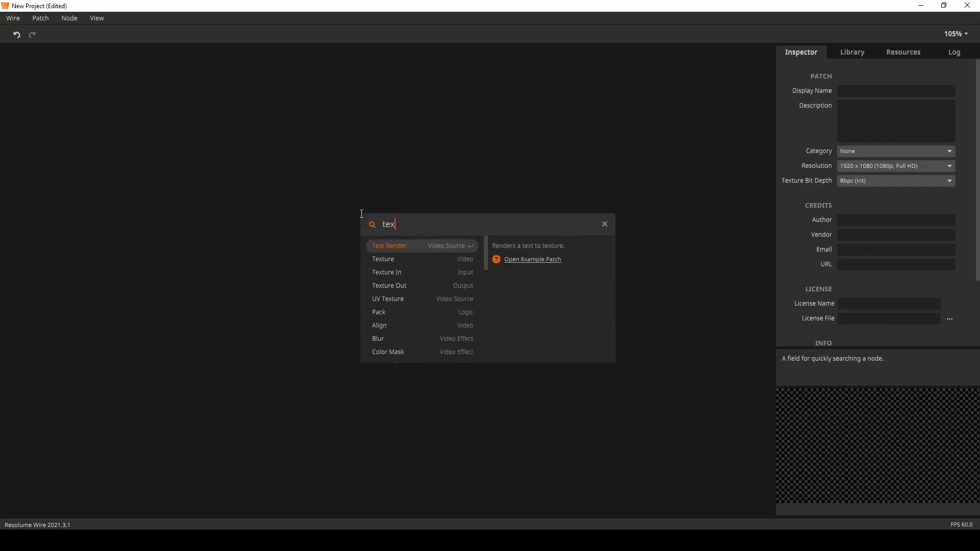
{"action": "key", "text": "Down"}
{"action": "key", "text": "Down"}
{"action": "key", "text": "Return"}
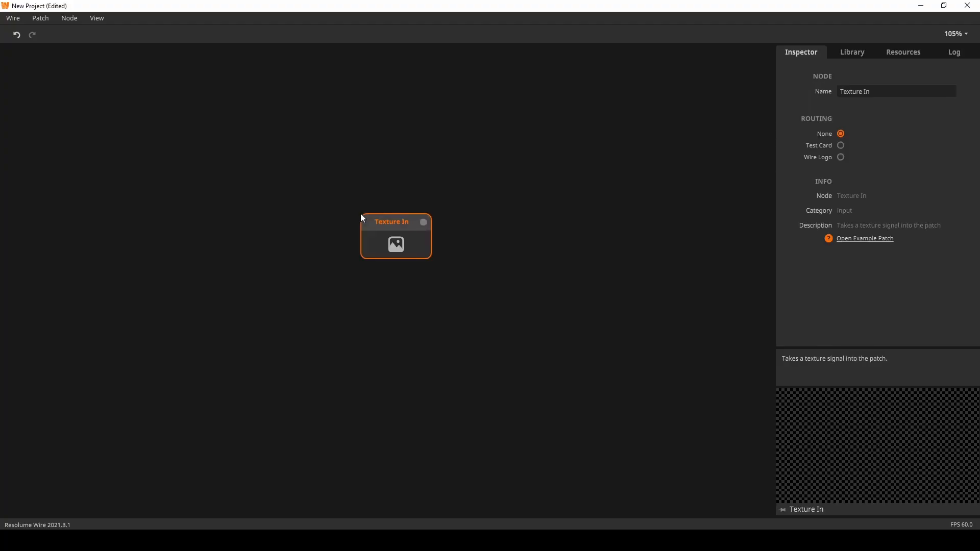
{"action": "left_click", "coordinate": [841, 159]}
{"action": "left_click_drag", "start_coordinate": [412, 255], "coordinate": [327, 238]}
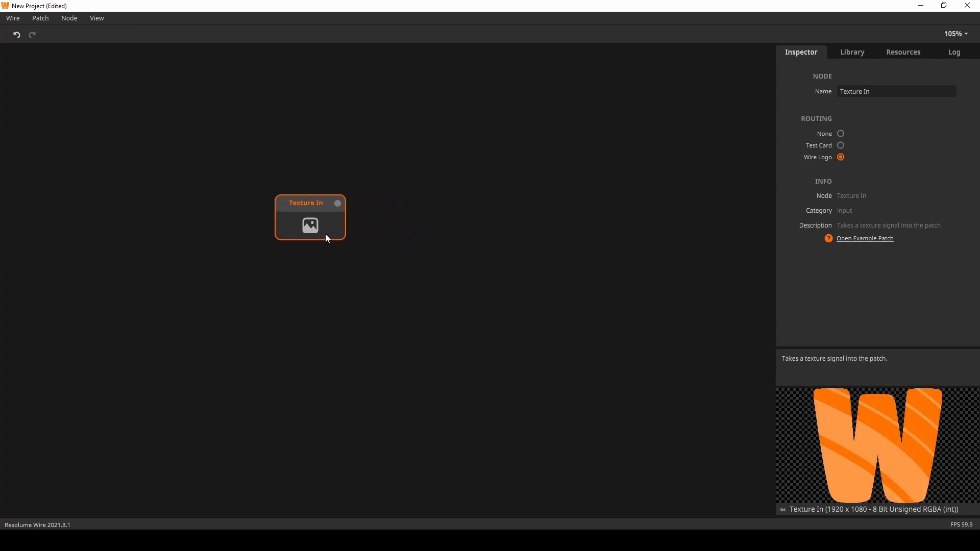
Add a Transform node, feed it from Texture In and line it up beside that node
{"action": "double_click", "coordinate": [370, 331]}
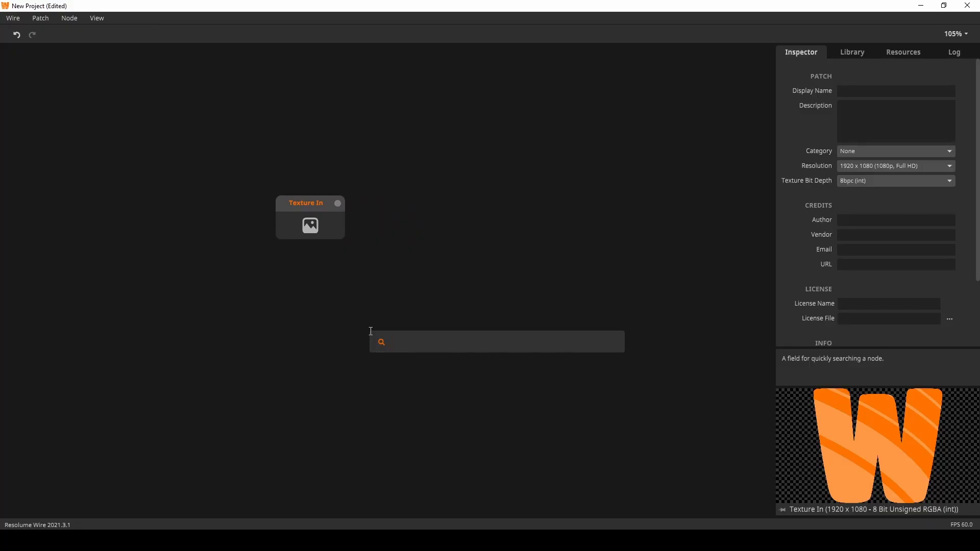
{"action": "type", "text": "trans"}
{"action": "key", "text": "Return"}
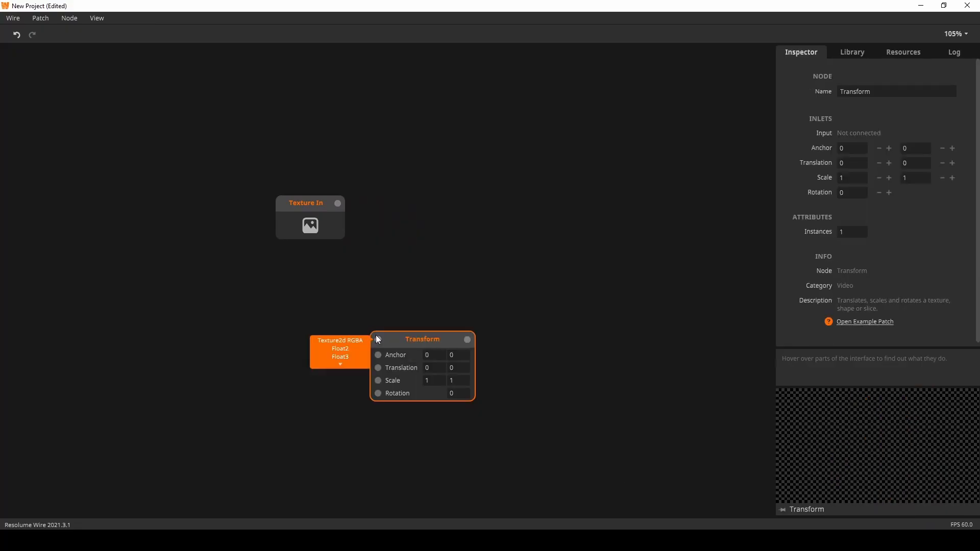
{"action": "left_click_drag", "start_coordinate": [377, 339], "coordinate": [338, 203]}
{"action": "left_click_drag", "start_coordinate": [444, 339], "coordinate": [492, 202]}
Add a Circle Pattern node and place it just below the Texture In node
{"action": "double_click", "coordinate": [344, 337]}
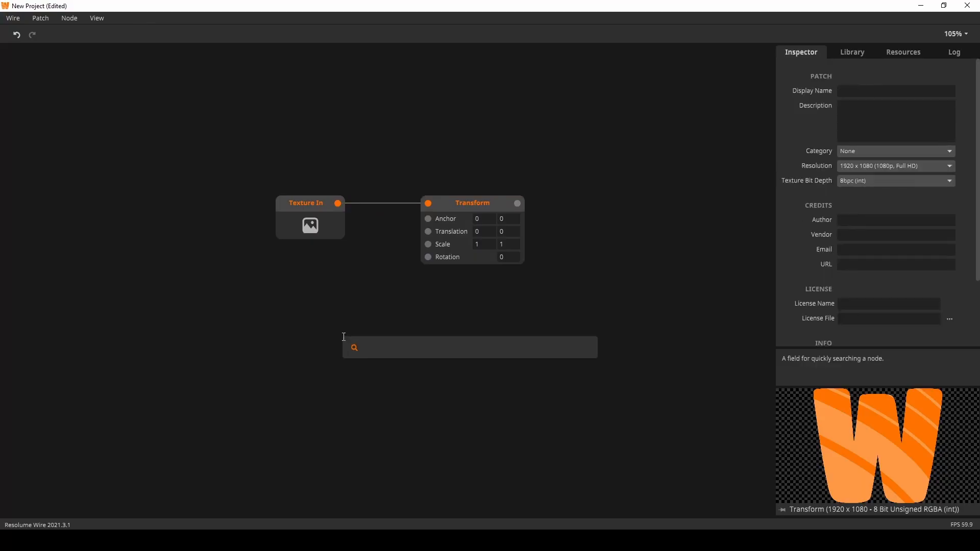
{"action": "type", "text": "circle"}
{"action": "key", "text": "Down"}
{"action": "key", "text": "Return"}
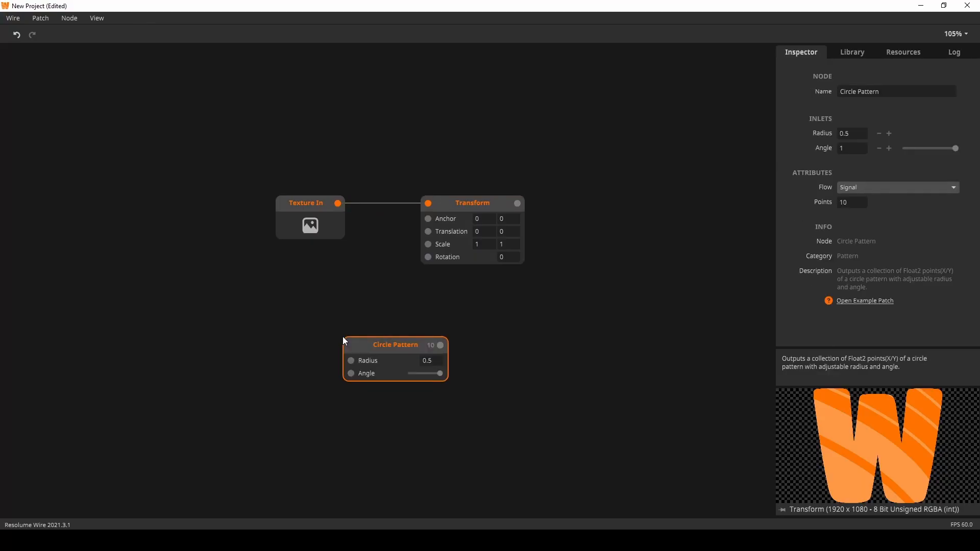
{"action": "left_click_drag", "start_coordinate": [387, 339], "coordinate": [290, 258]}
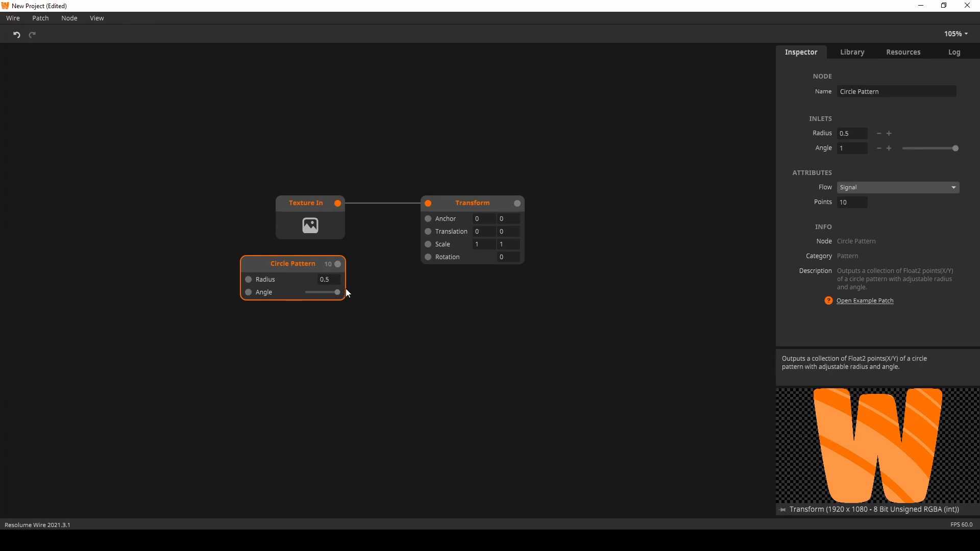
Feed the Transform's Translation from the Circle Pattern and move the Circle Pattern node slightly closer to Texture In
{"action": "left_click_drag", "start_coordinate": [340, 263], "coordinate": [433, 230]}
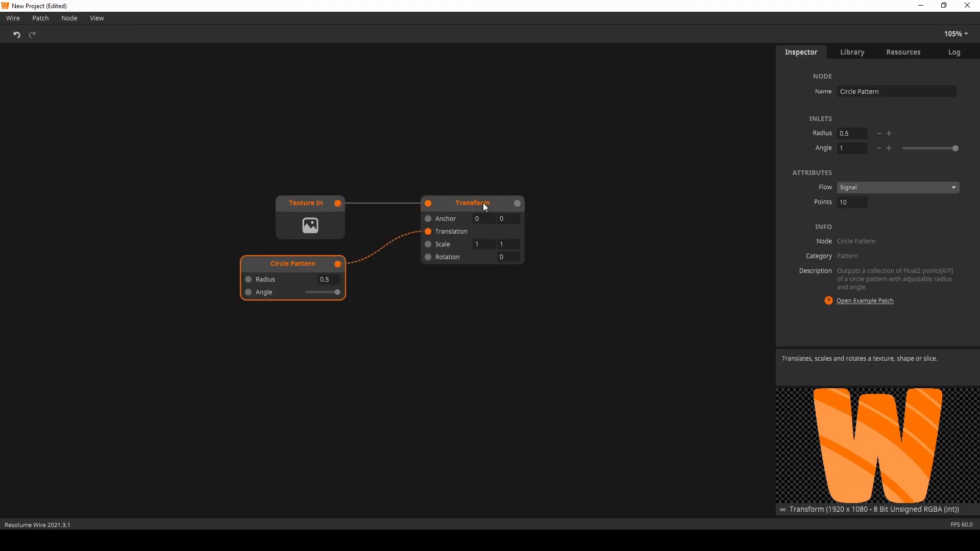
{"action": "left_click", "coordinate": [483, 203]}
{"action": "left_click_drag", "start_coordinate": [307, 255], "coordinate": [308, 261]}
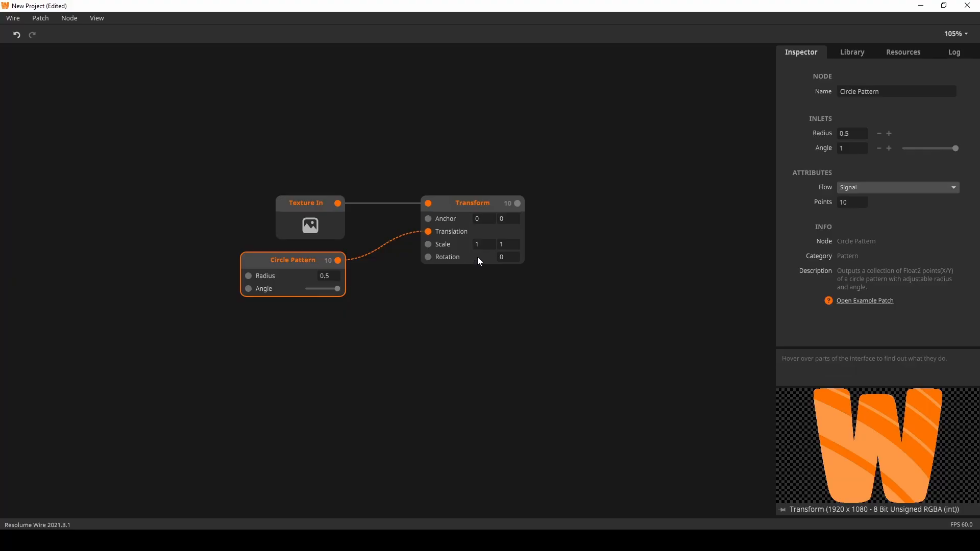
{"action": "mouse_move", "coordinate": [425, 259]}
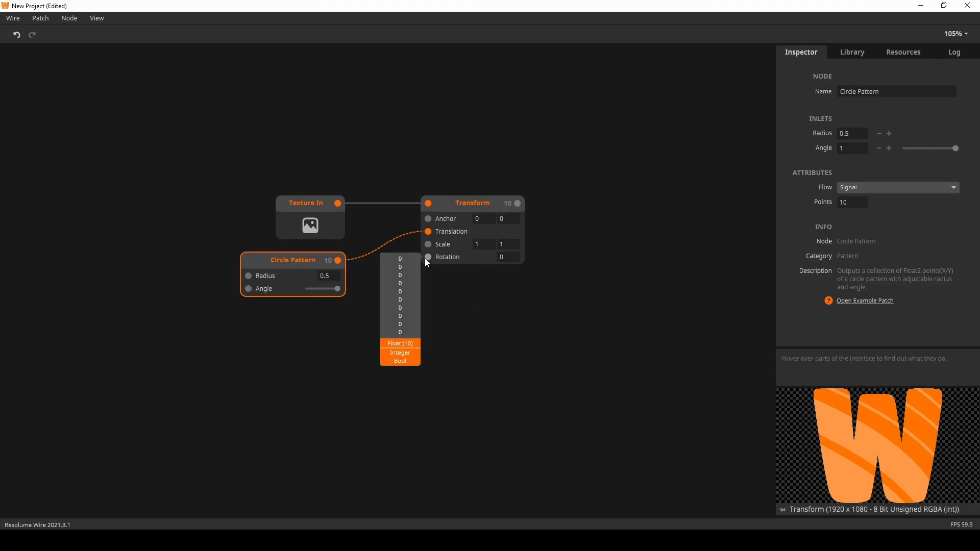
Set the Circle Pattern's radius to 300
{"action": "left_click", "coordinate": [321, 278]}
{"action": "type", "text": "300"}
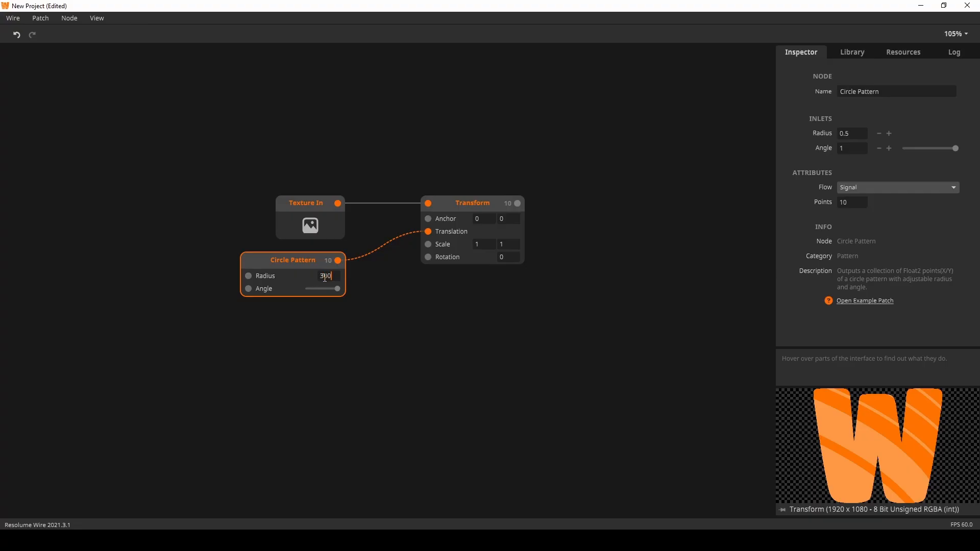
{"action": "key", "text": "Return"}
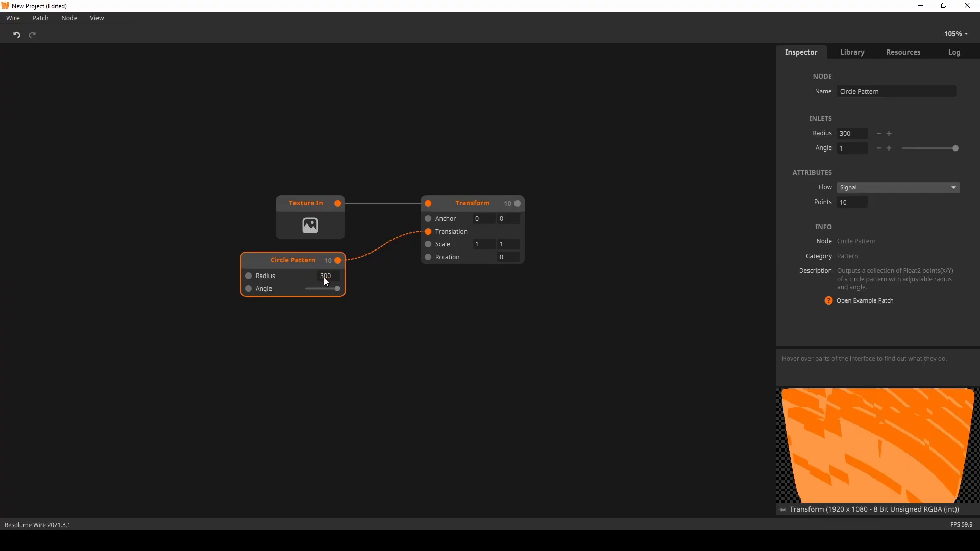
Set the Transform's scale to 0.1 in both X and Y
{"action": "left_click", "coordinate": [480, 245]}
{"action": "type", "text": "0.1"}
{"action": "key", "text": "Return"}
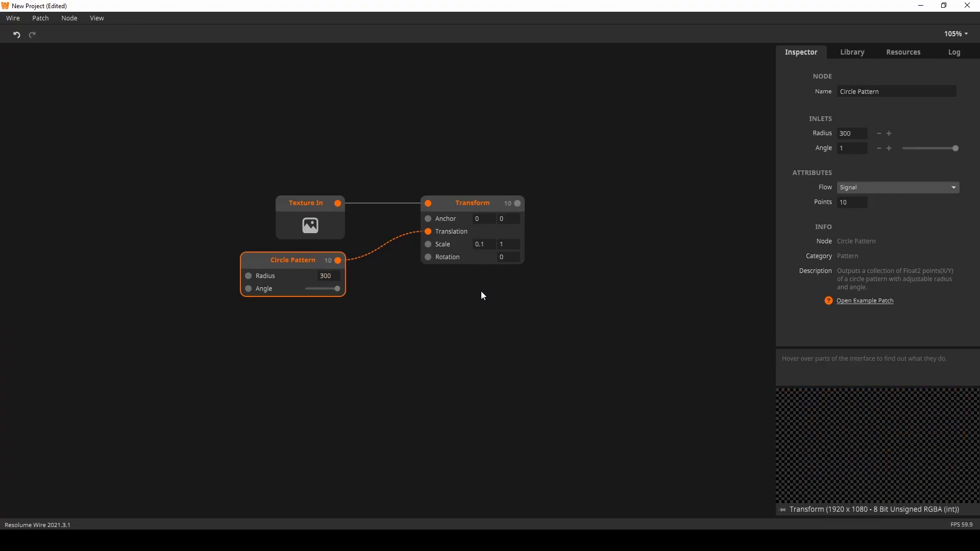
{"action": "left_click_drag", "start_coordinate": [504, 245], "coordinate": [501, 289]}
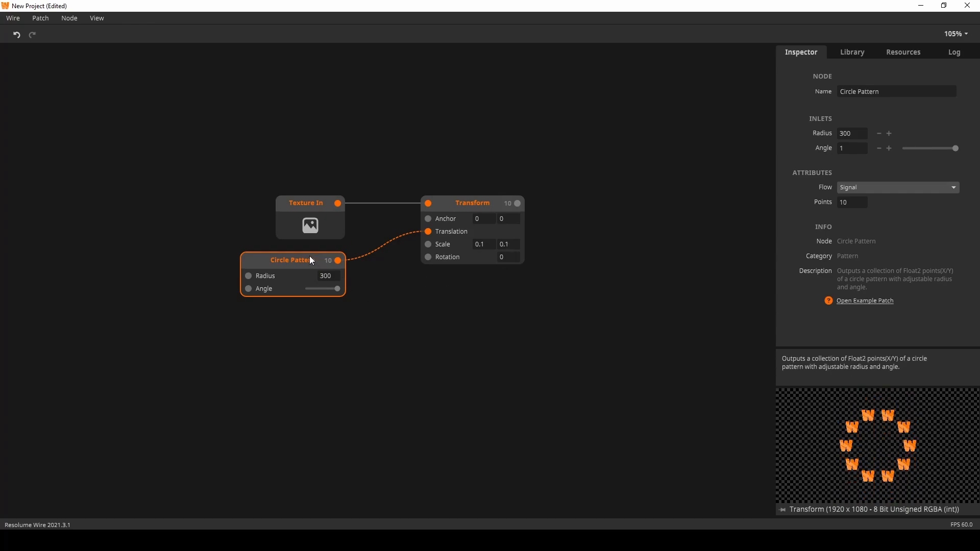
Move the Circle Pattern up against the Texture In node and set its radius to 400
{"action": "left_click_drag", "start_coordinate": [315, 262], "coordinate": [316, 254]}
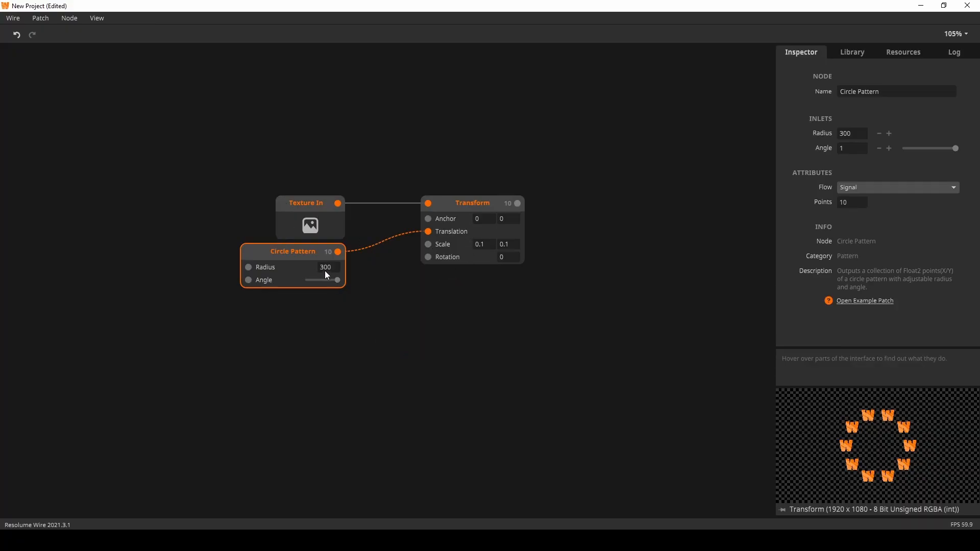
{"action": "left_click_drag", "start_coordinate": [321, 267], "coordinate": [321, 266]}
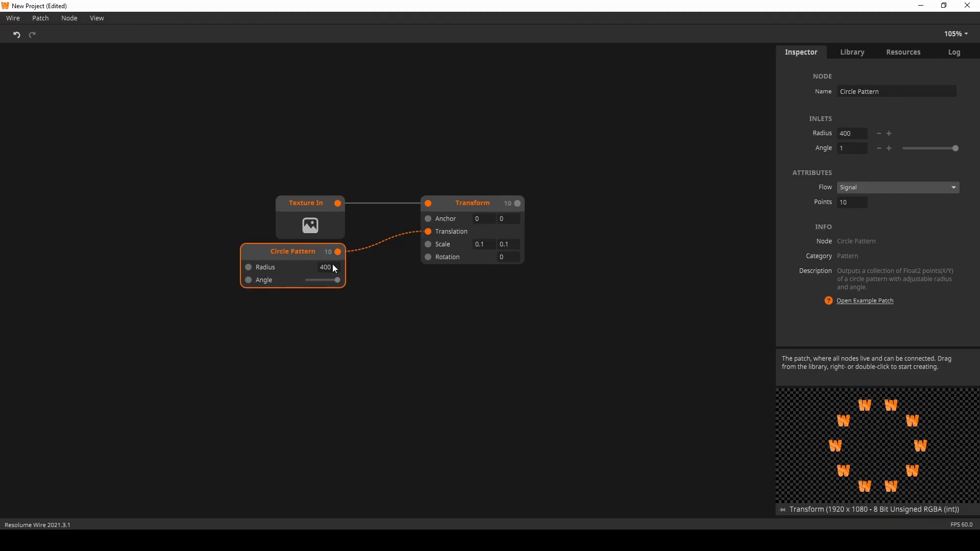
{"action": "mouse_move", "coordinate": [336, 258]}
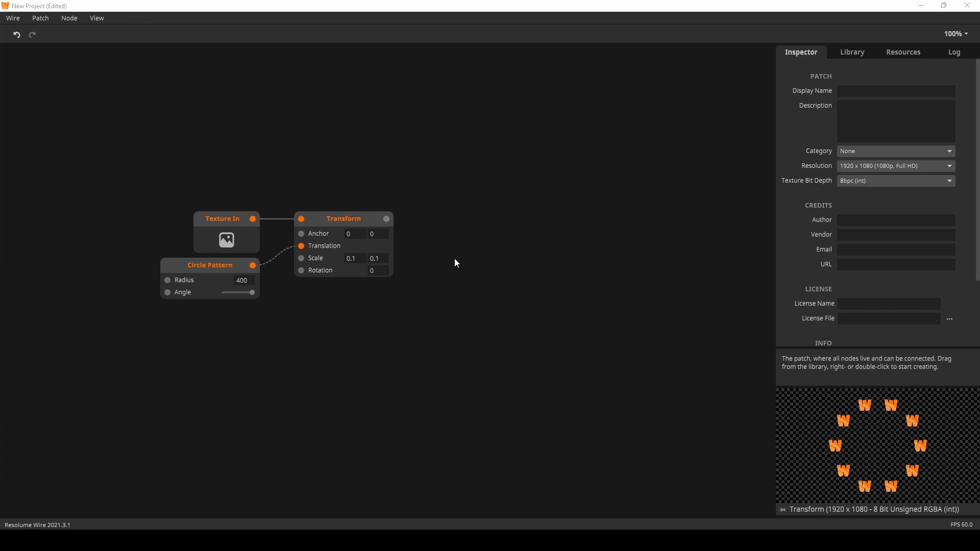
Add a Merge node and set it aside, well clear of the Transform node
{"action": "double_click", "coordinate": [490, 284]}
{"action": "type", "text": "mer"}
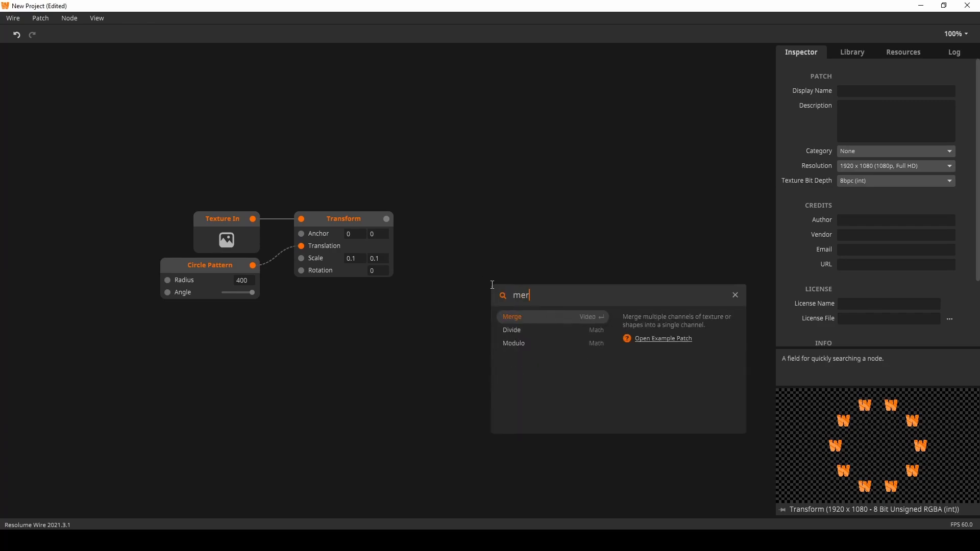
{"action": "key", "text": "Return"}
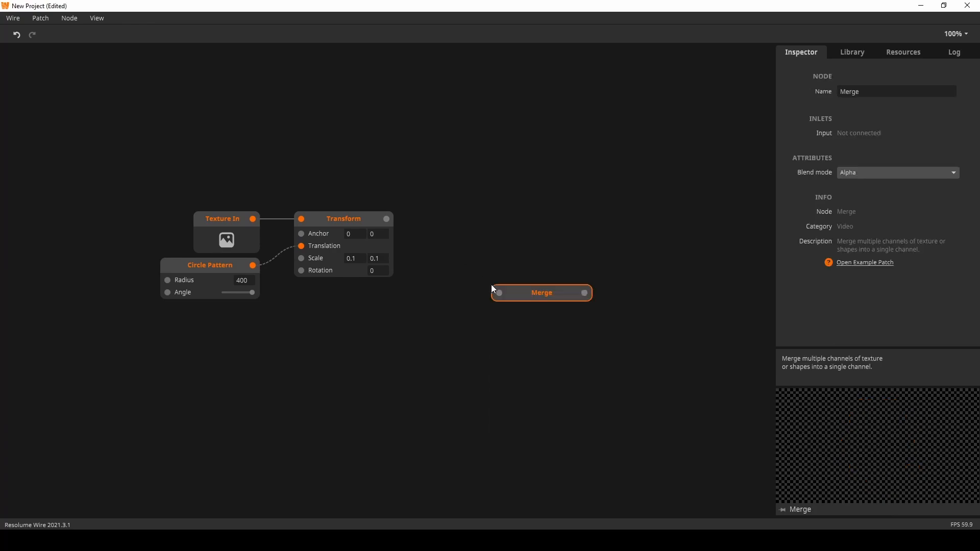
{"action": "left_click", "coordinate": [317, 219]}
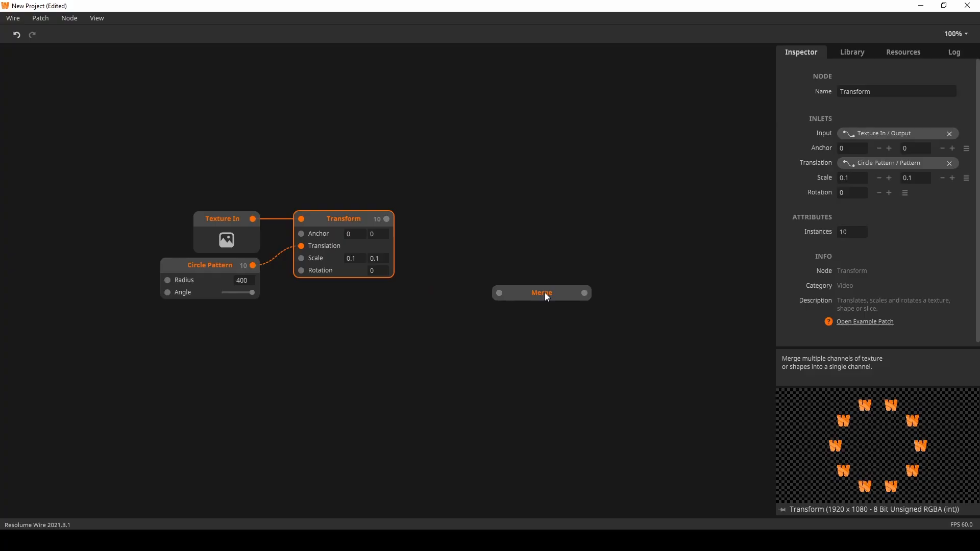
{"action": "left_click_drag", "start_coordinate": [544, 292], "coordinate": [629, 328]}
Add a Blur node, line it up beside the Transform and feed it from the Transform's output
{"action": "left_click", "coordinate": [341, 219]}
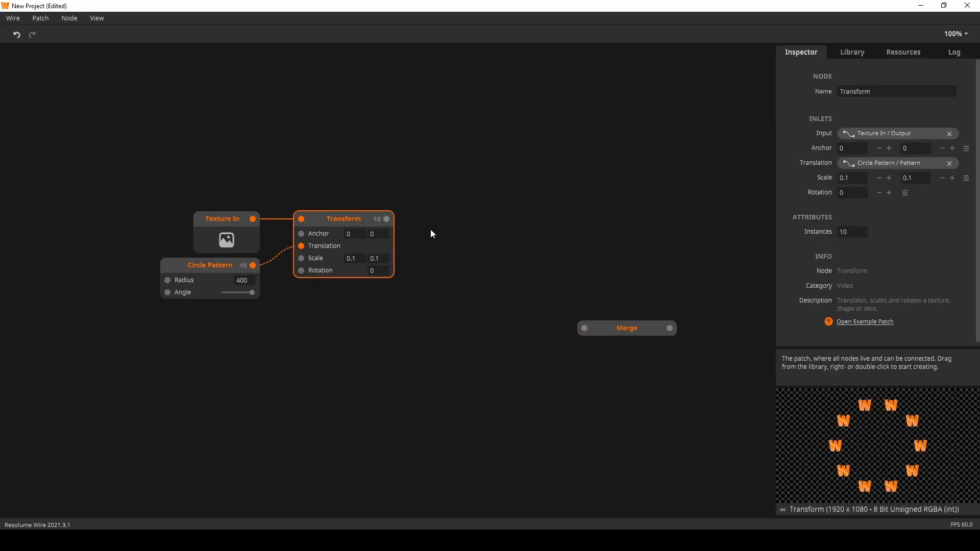
{"action": "double_click", "coordinate": [448, 234]}
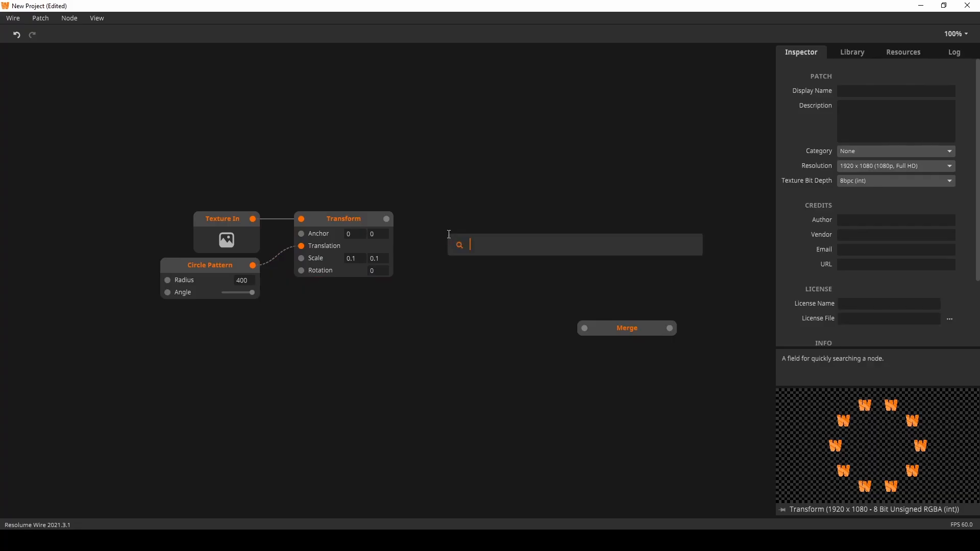
{"action": "type", "text": "blur"}
{"action": "key", "text": "Return"}
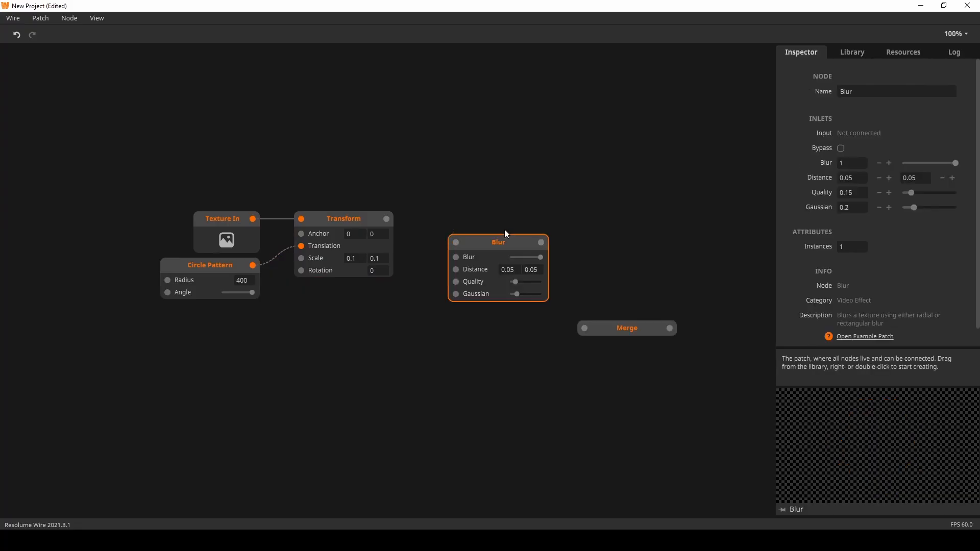
{"action": "mouse_move", "coordinate": [504, 228]}
{"action": "left_mouse_down"}
{"action": "mouse_move", "coordinate": [504, 210]}
{"action": "mouse_move", "coordinate": [496, 213]}
{"action": "left_mouse_up"}
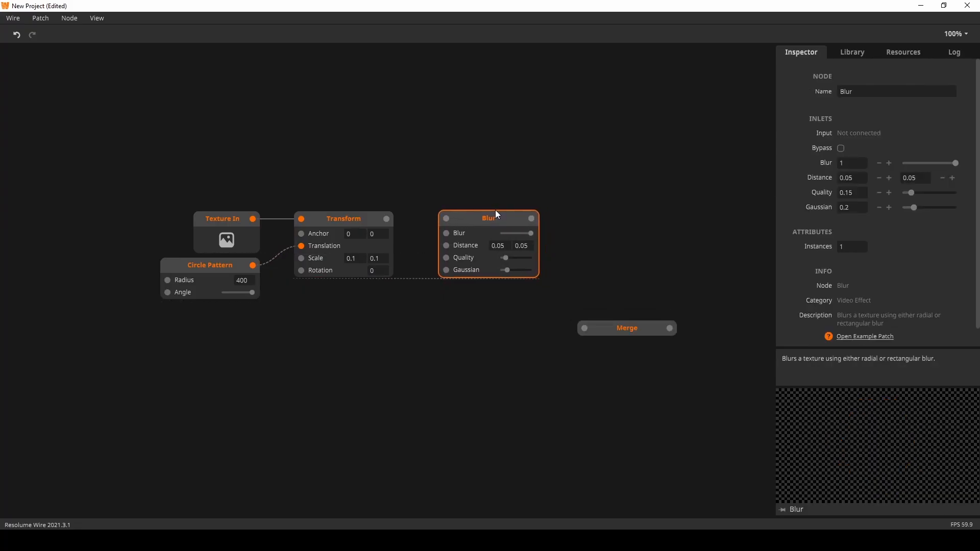
{"action": "left_click_drag", "start_coordinate": [390, 219], "coordinate": [447, 219]}
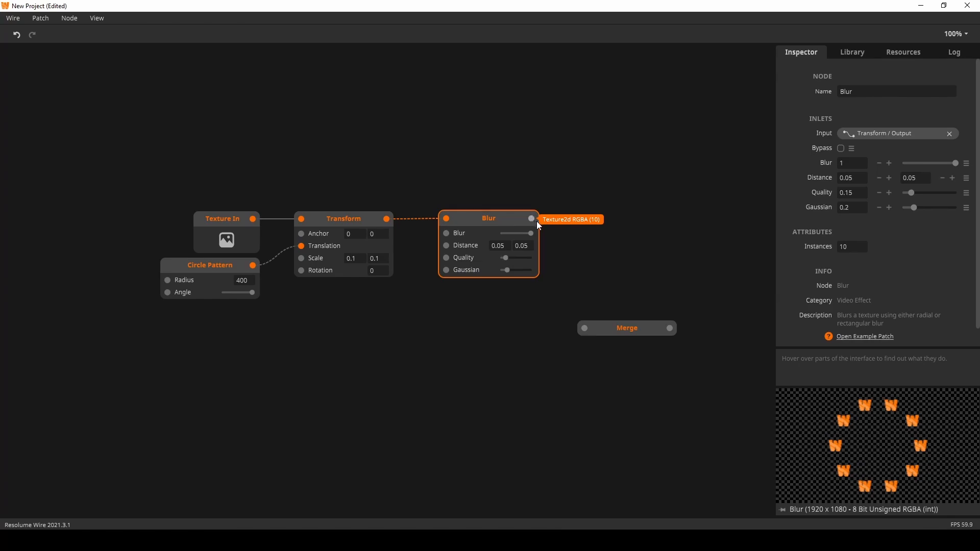
Move Blur out of the way, place Merge beside the Transform and feed Merge from the Transform's output
{"action": "left_click_drag", "start_coordinate": [479, 218], "coordinate": [578, 170]}
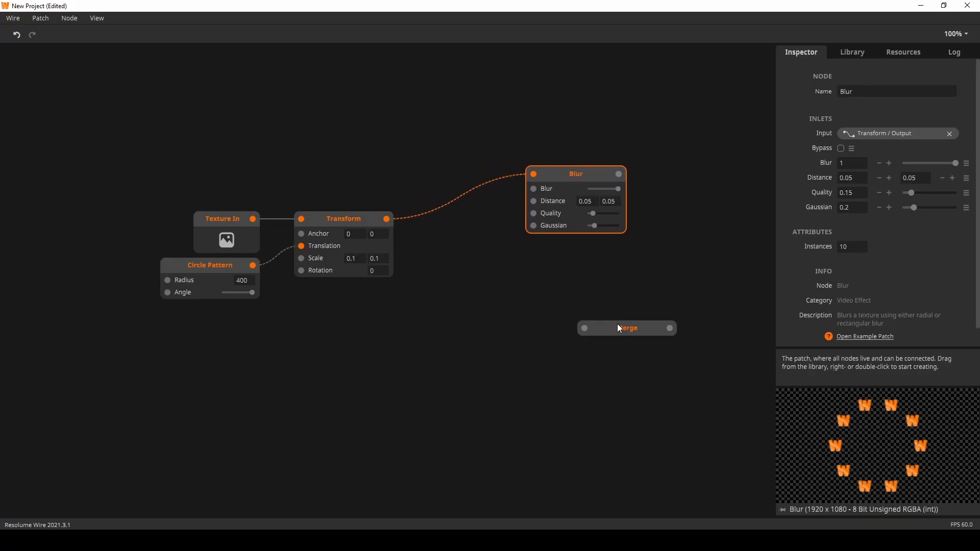
{"action": "left_click_drag", "start_coordinate": [619, 328], "coordinate": [455, 260]}
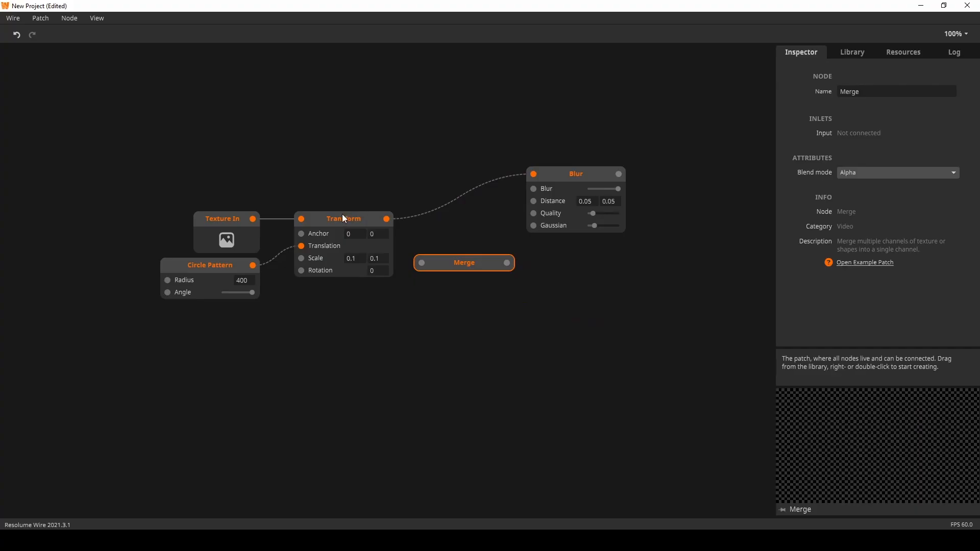
{"action": "left_click_drag", "start_coordinate": [456, 259], "coordinate": [453, 241]}
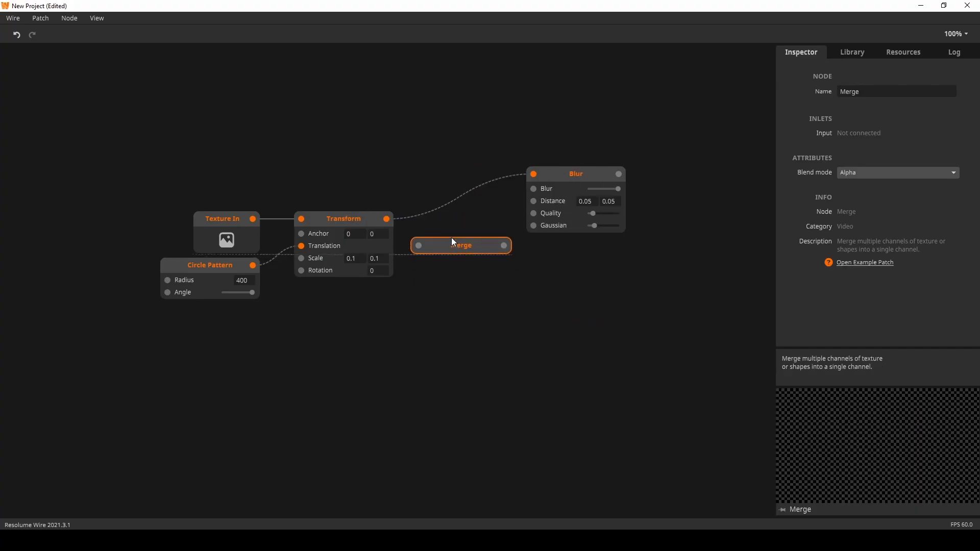
{"action": "left_click_drag", "start_coordinate": [388, 218], "coordinate": [415, 243]}
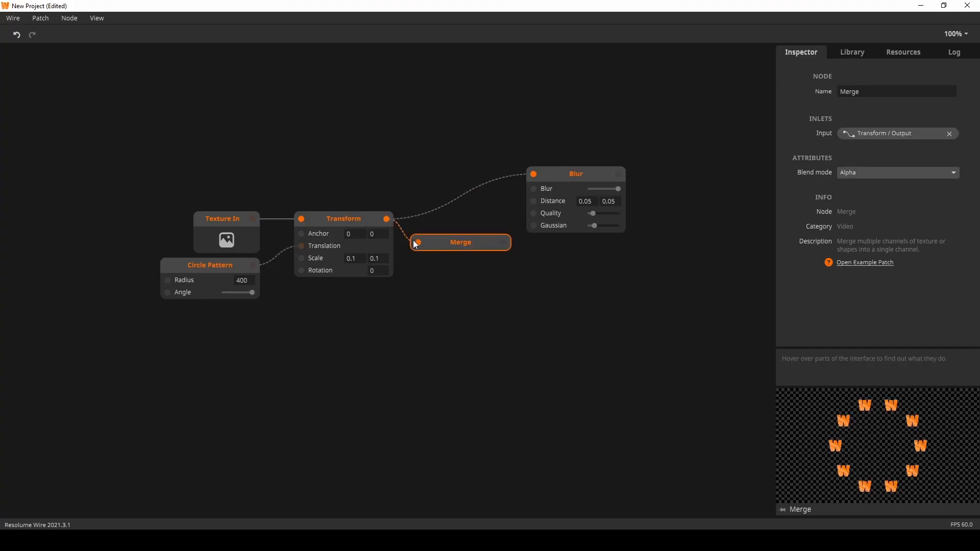
Replace Blur's input with the Merge output and line both nodes up in the row with the Transform
{"action": "left_click_drag", "start_coordinate": [506, 242], "coordinate": [549, 249]}
{"action": "left_click", "coordinate": [454, 317]}
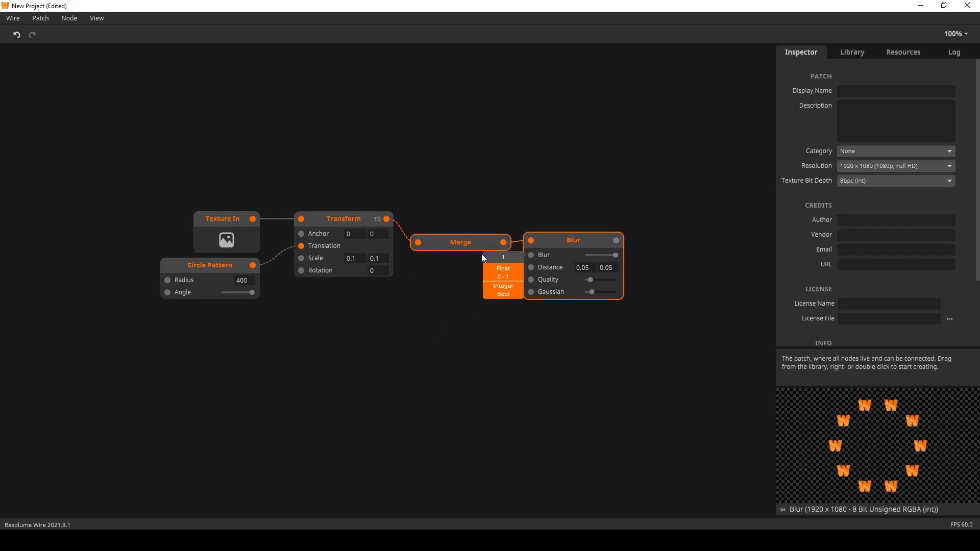
{"action": "left_click_drag", "start_coordinate": [460, 240], "coordinate": [458, 219]}
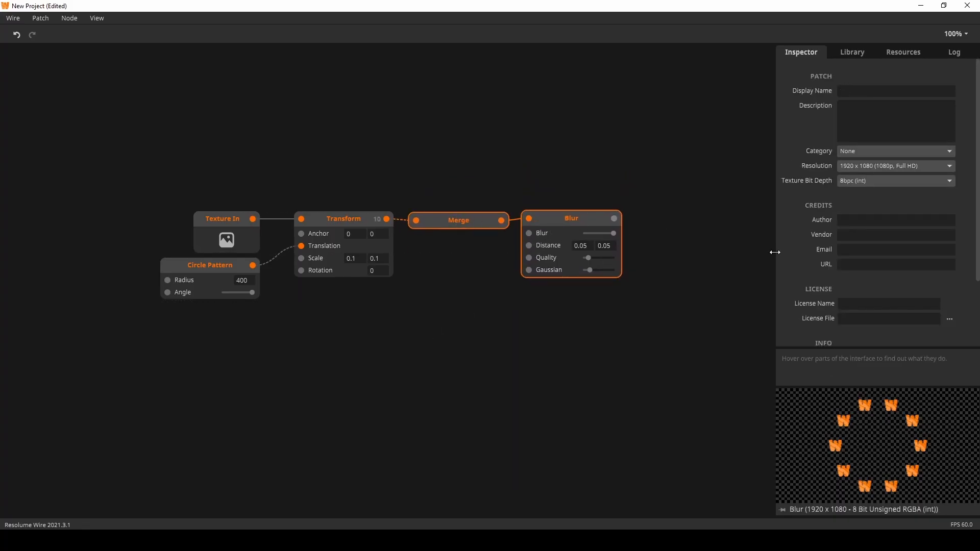
Enlarge the preview area, straighten the Merge node in the row and compare the Merge and Blur outputs
{"action": "left_click_drag", "start_coordinate": [773, 251], "coordinate": [634, 267]}
{"action": "left_click", "coordinate": [611, 330]}
{"action": "left_click", "coordinate": [590, 217]}
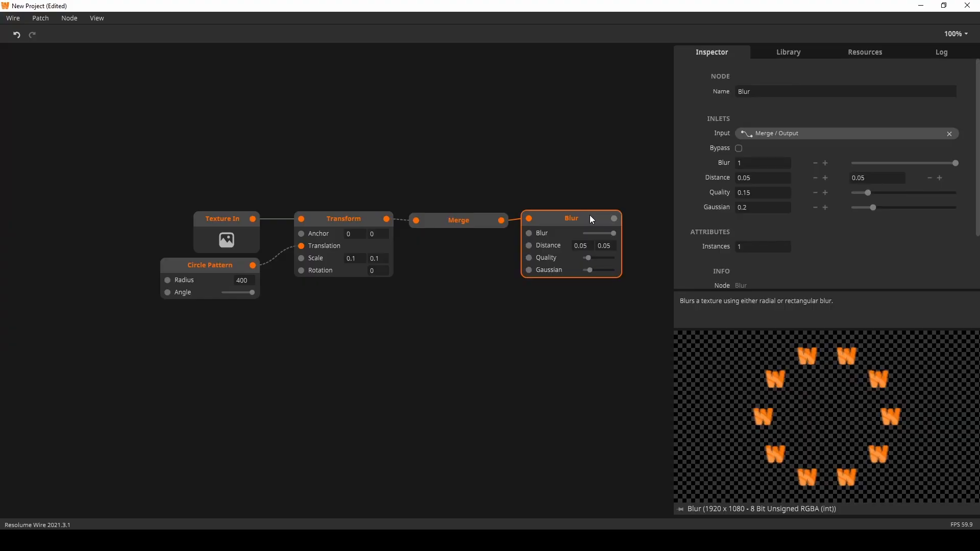
{"action": "left_click_drag", "start_coordinate": [456, 222], "coordinate": [449, 219]}
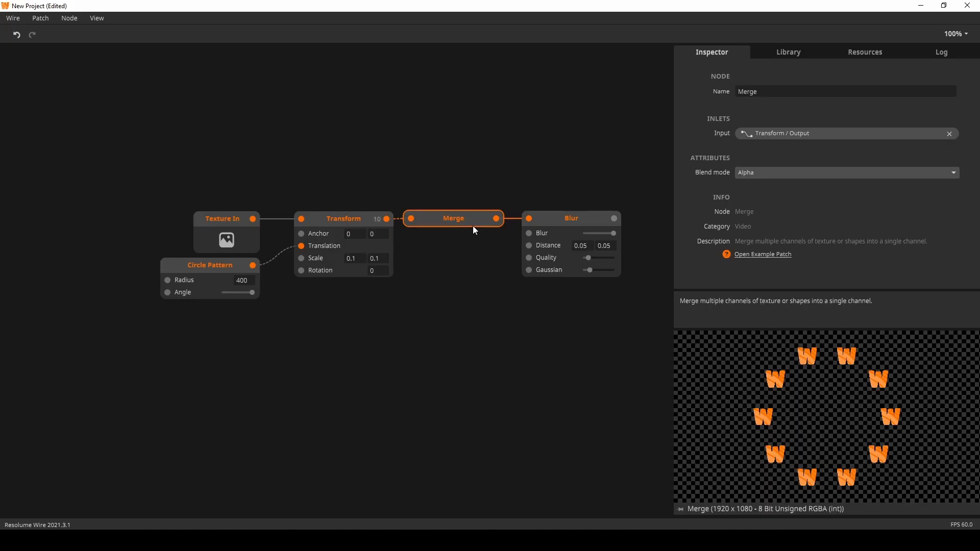
{"action": "left_click", "coordinate": [560, 224]}
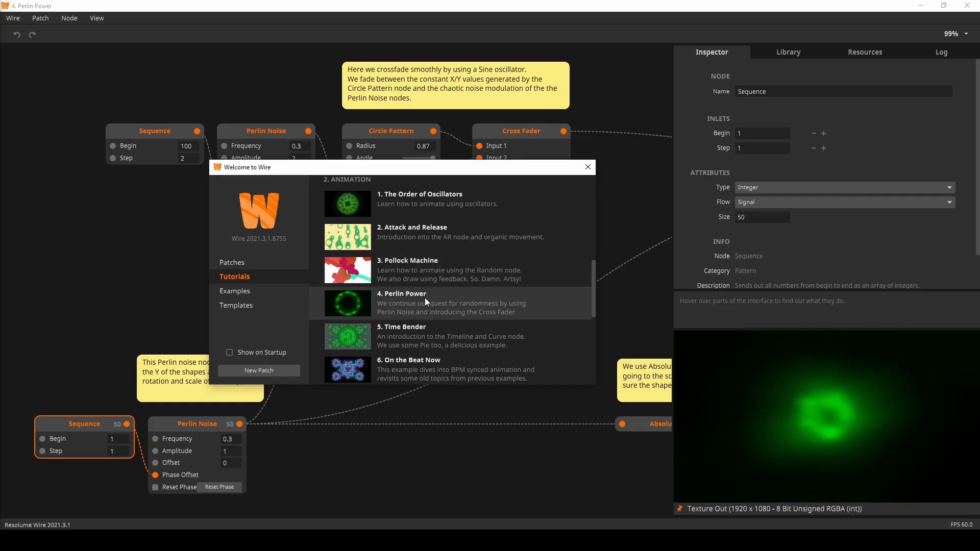
Open the Instancing tutorial "Breaking the Pattern" and look over its nodes and comments
{"action": "left_click_drag", "start_coordinate": [592, 295], "coordinate": [582, 342]}
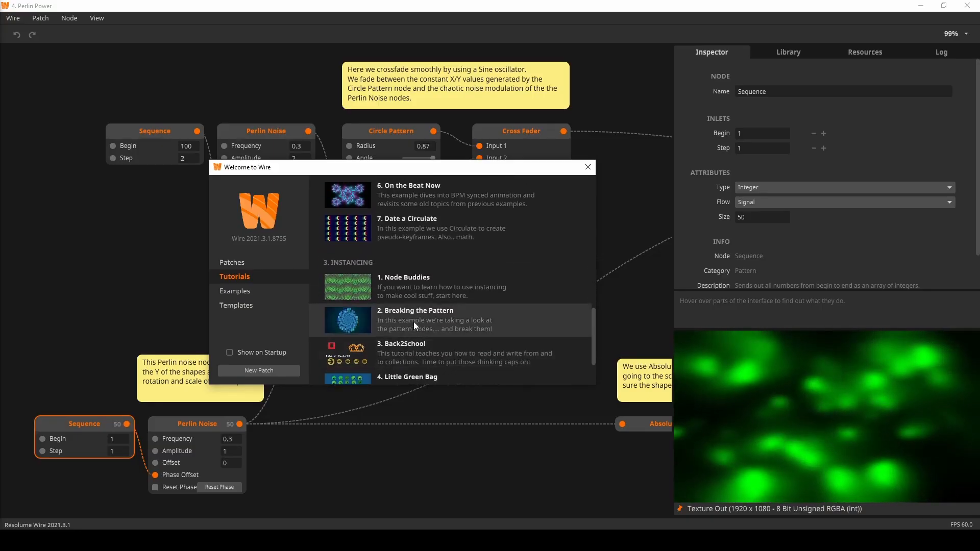
{"action": "left_click", "coordinate": [420, 320]}
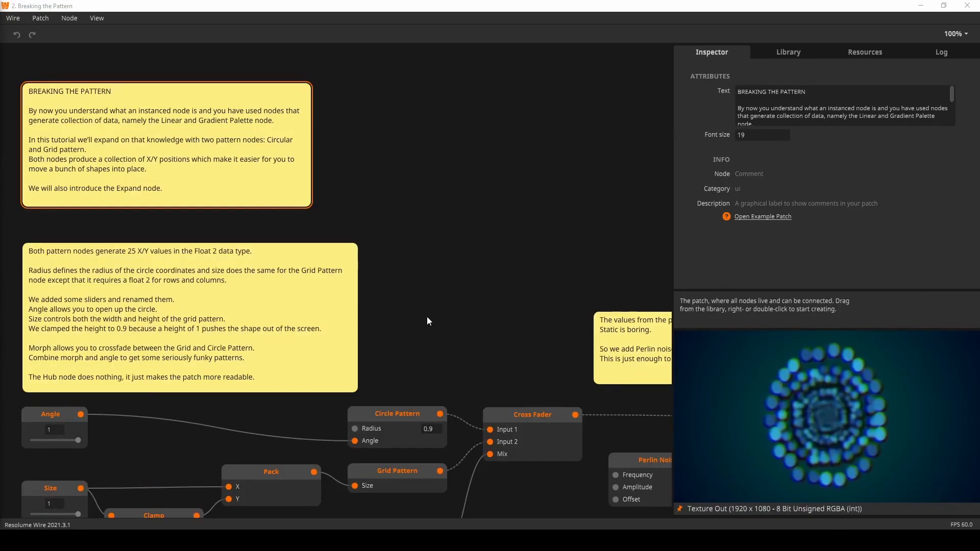
{"action": "scroll", "coordinate": [514, 334], "scroll_direction": "down", "scroll_amount": 6}
{"action": "left_click_drag", "start_coordinate": [481, 280], "coordinate": [93, 273]}
{"action": "left_click_drag", "start_coordinate": [378, 255], "coordinate": [635, 269]}
{"action": "scroll", "coordinate": [356, 270], "scroll_direction": "up", "scroll_amount": 3}
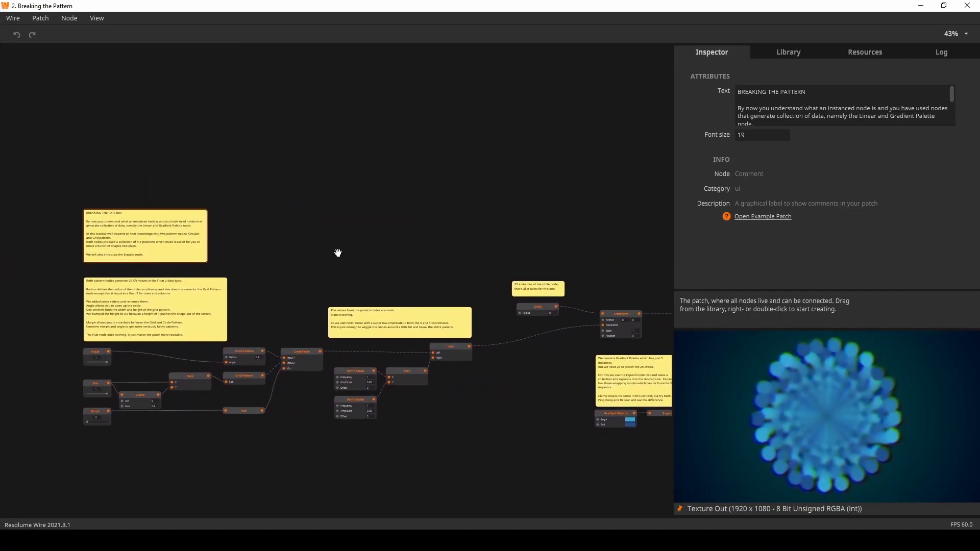
{"action": "scroll", "coordinate": [343, 255], "scroll_direction": "up", "scroll_amount": 2}
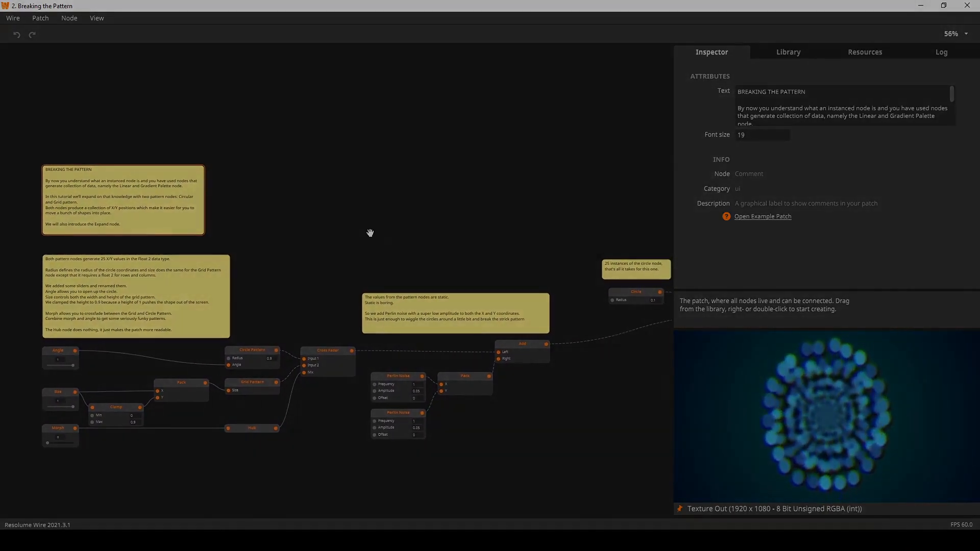